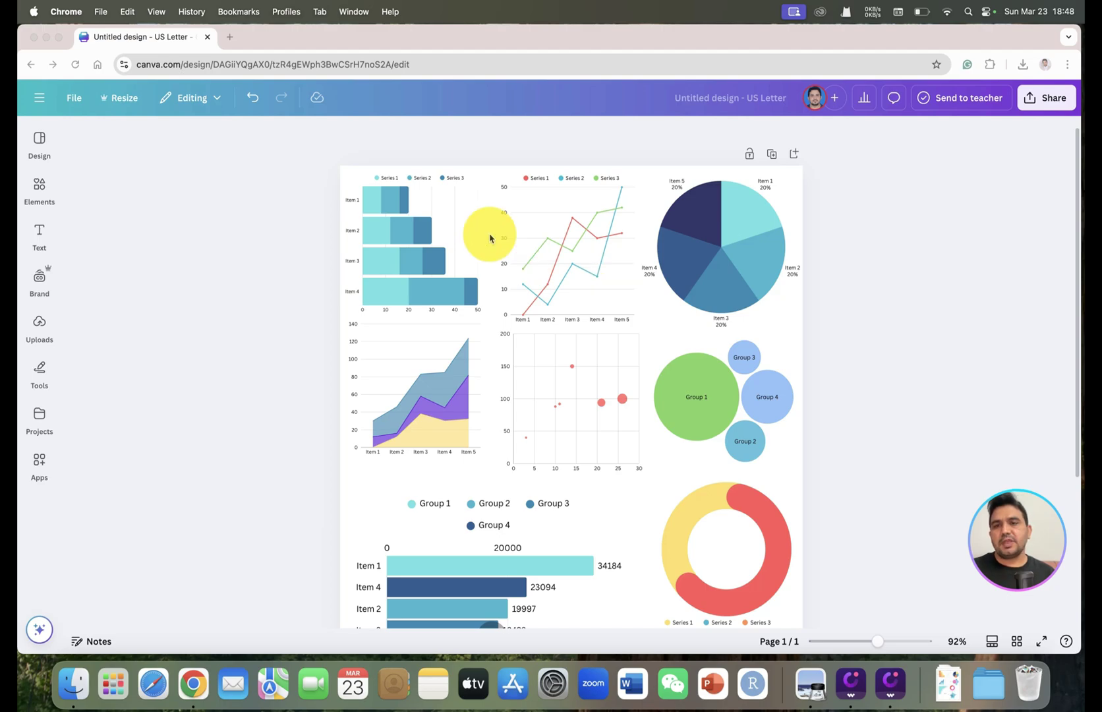
Step: Review the sample charts on the page and play the animated bar chart race
scroll(497, 262, "down", 4)
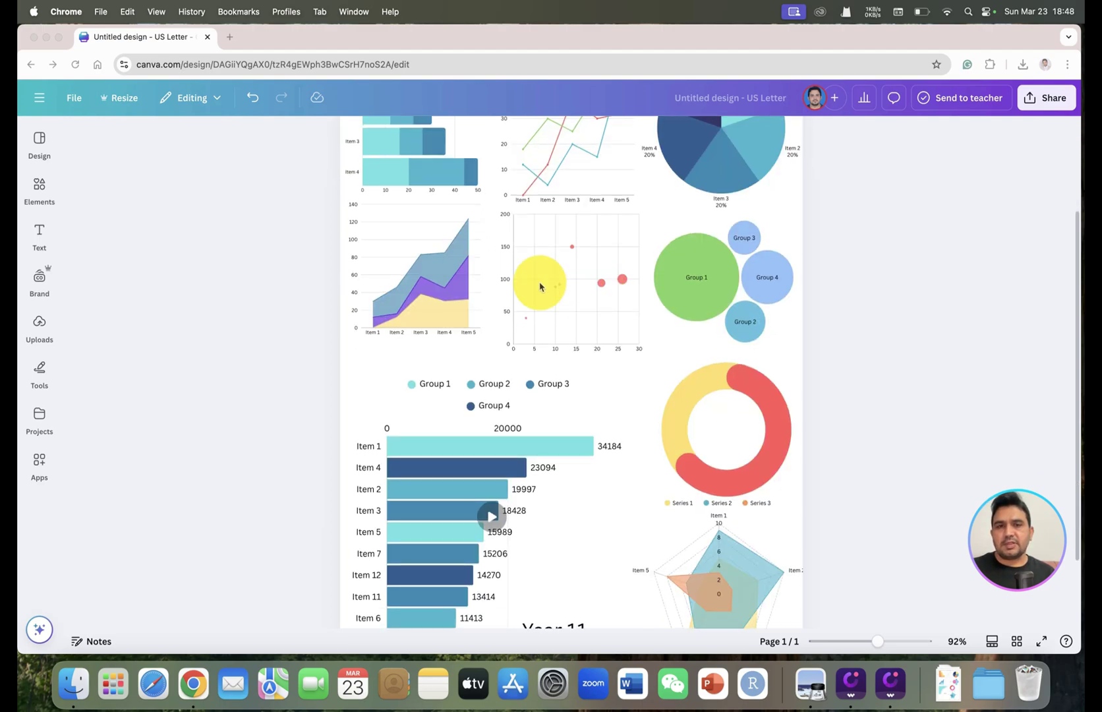
scroll(472, 266, "up", 1)
scroll(420, 252, "up", 3)
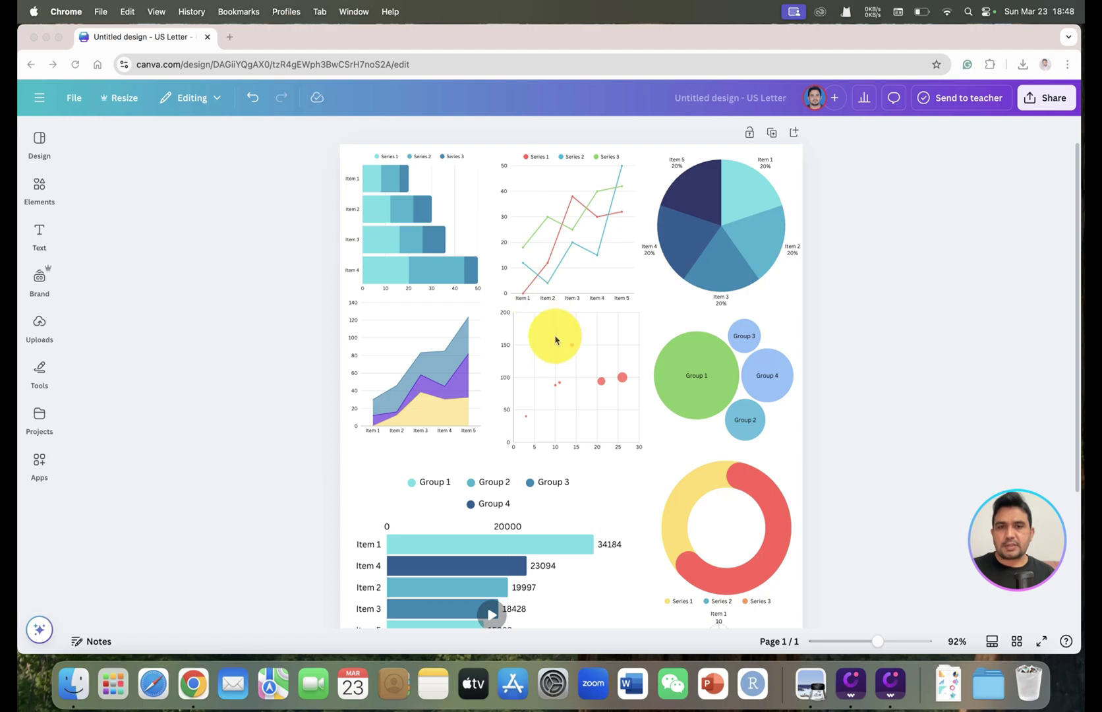
scroll(536, 395, "down", 5)
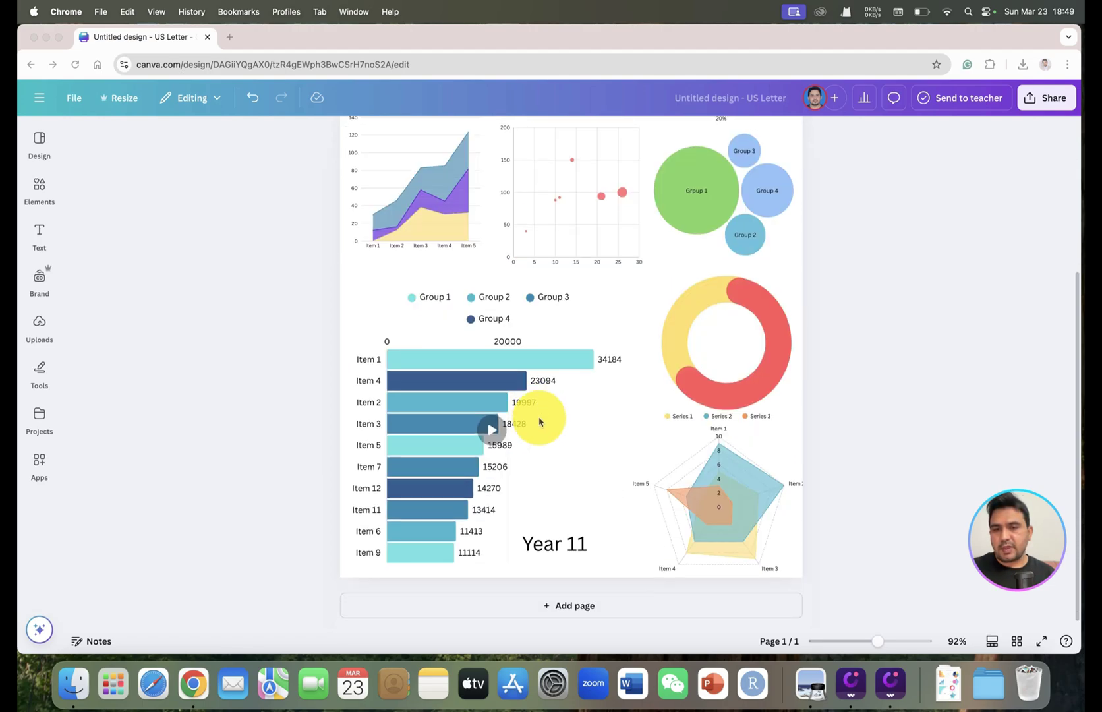
left_click(491, 431)
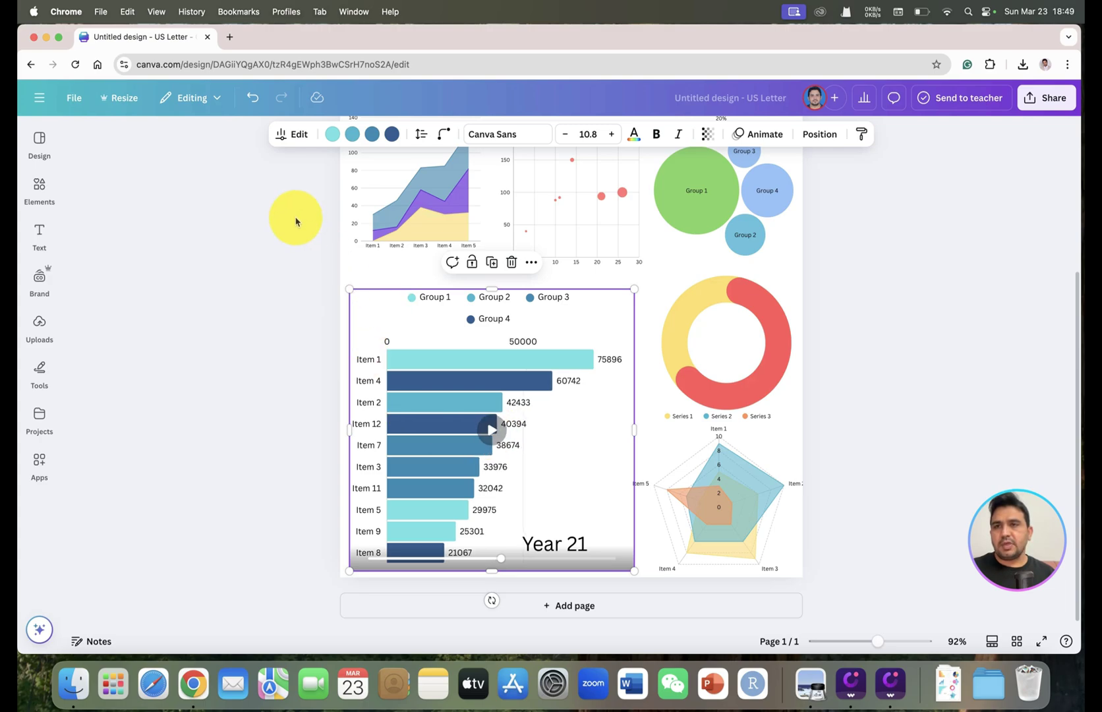
Step: Open the Canva home page in a new browser tab
left_click(230, 37)
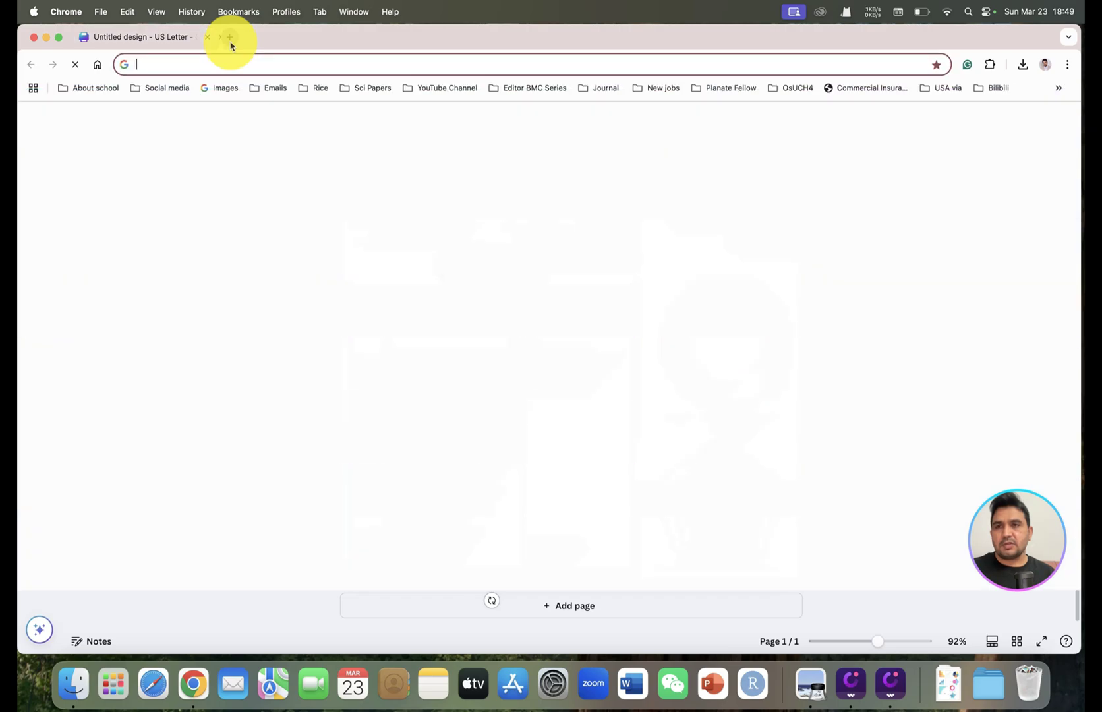
type("ca")
key("Return")
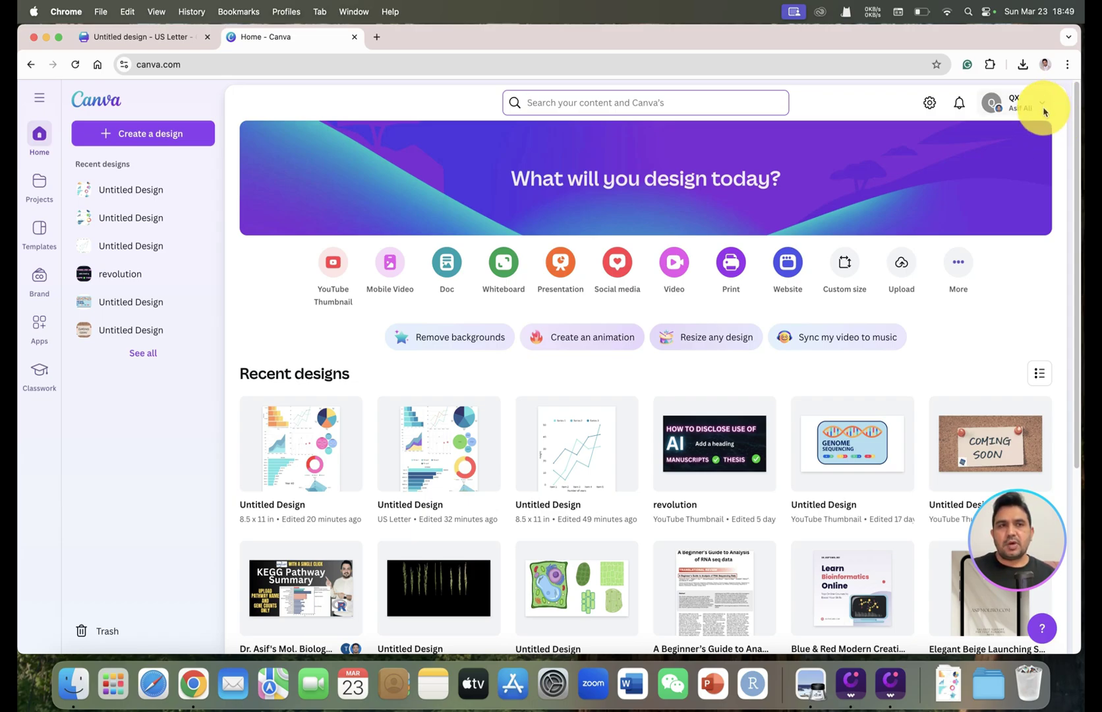
Step: Create a new blank custom-size design 8.5 in wide and 11 in high
left_click(854, 270)
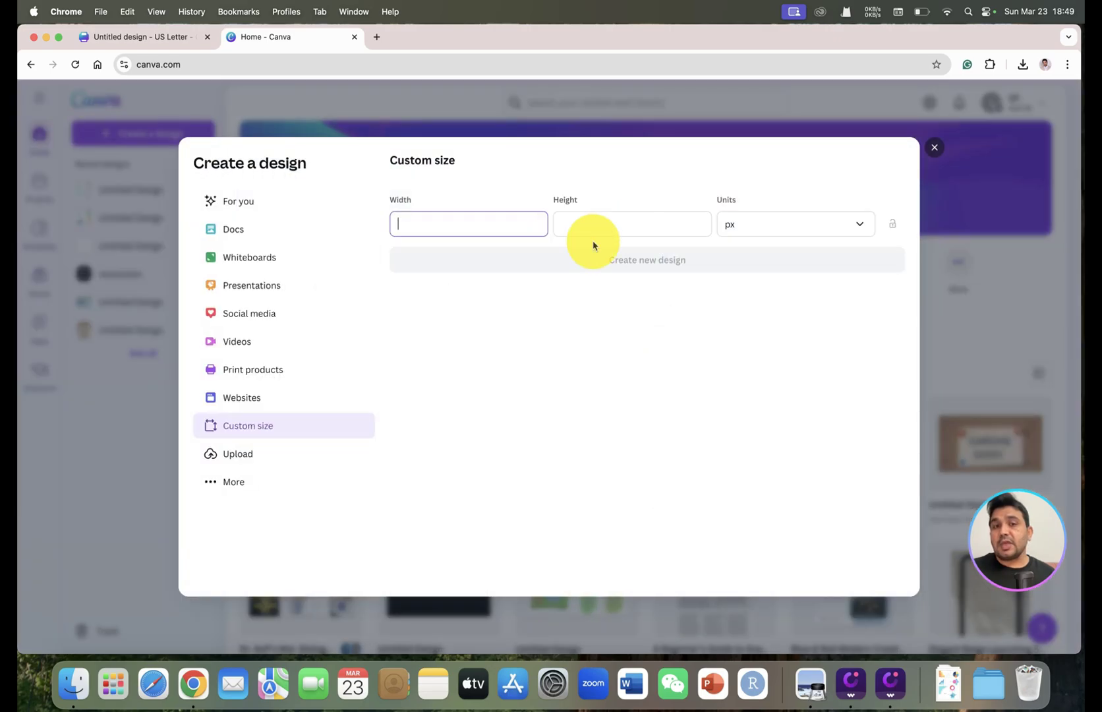
left_click(849, 231)
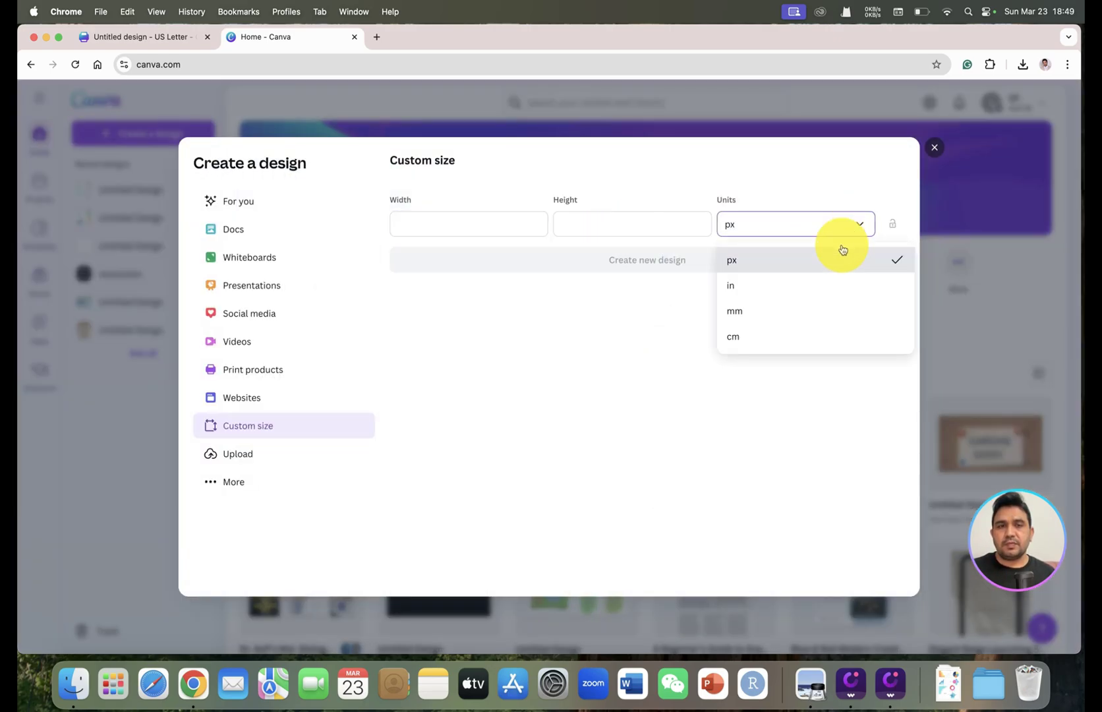
left_click(824, 286)
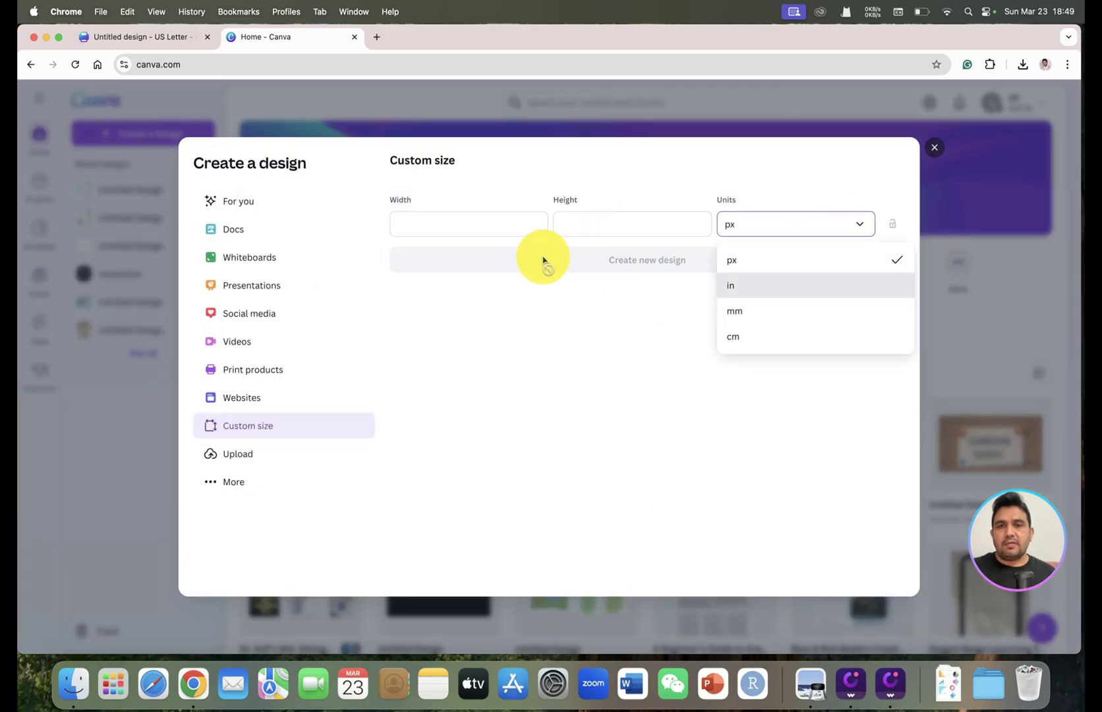
left_click(455, 215)
type("8.5")
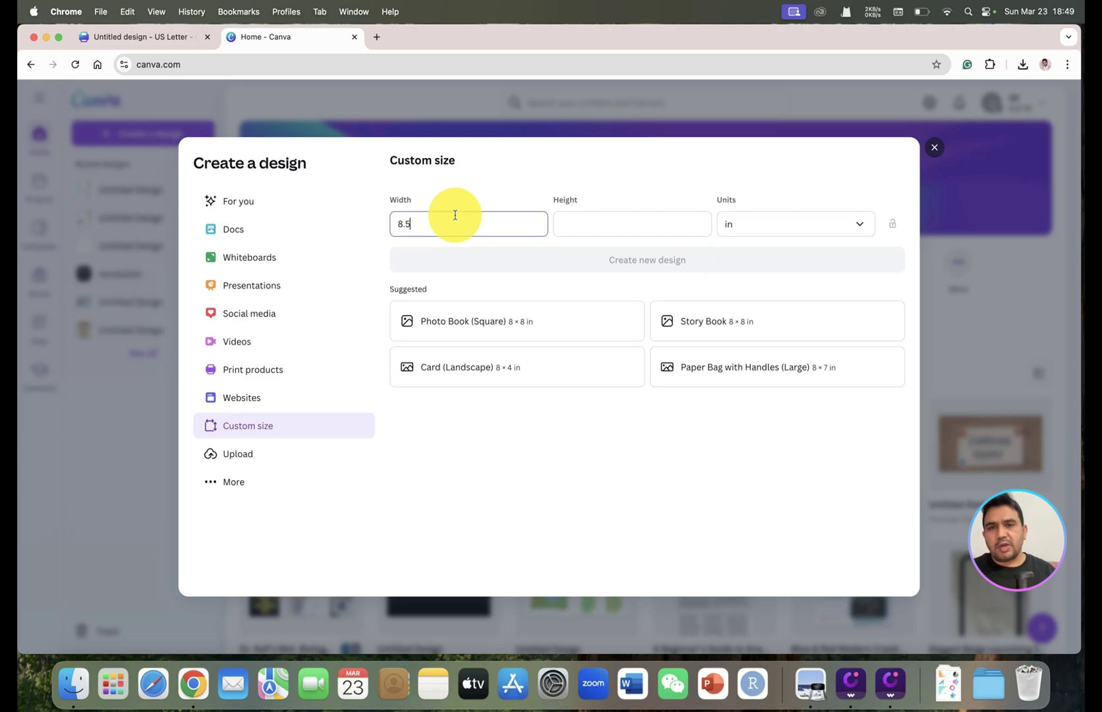
type("11")
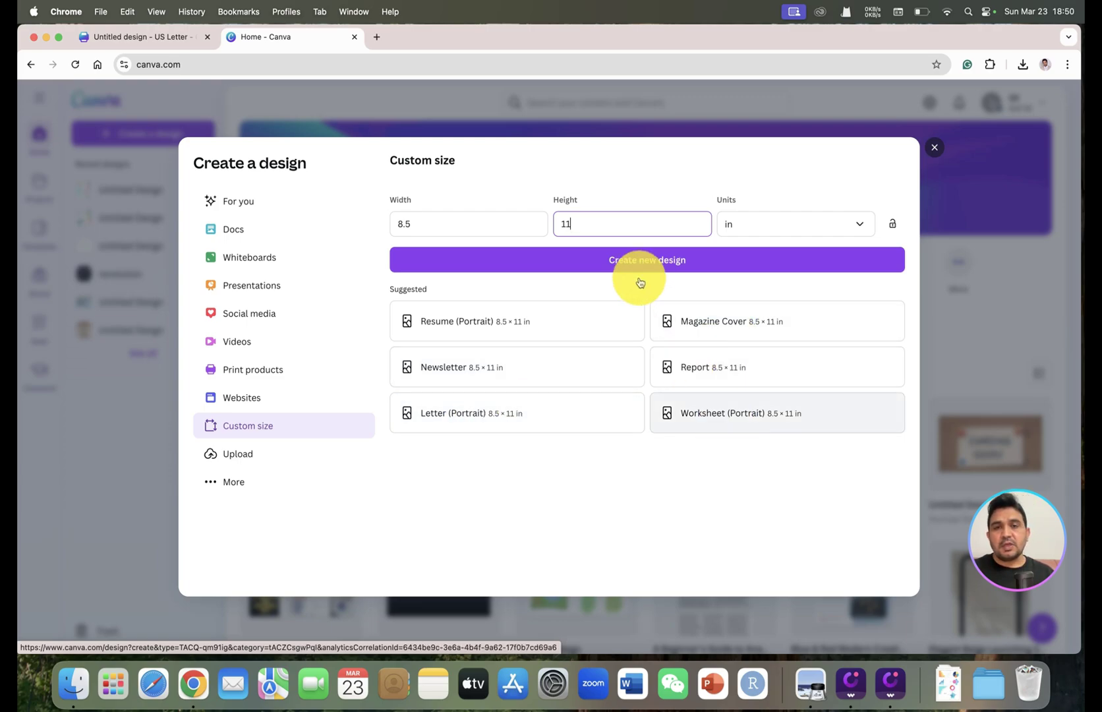
left_click(573, 259)
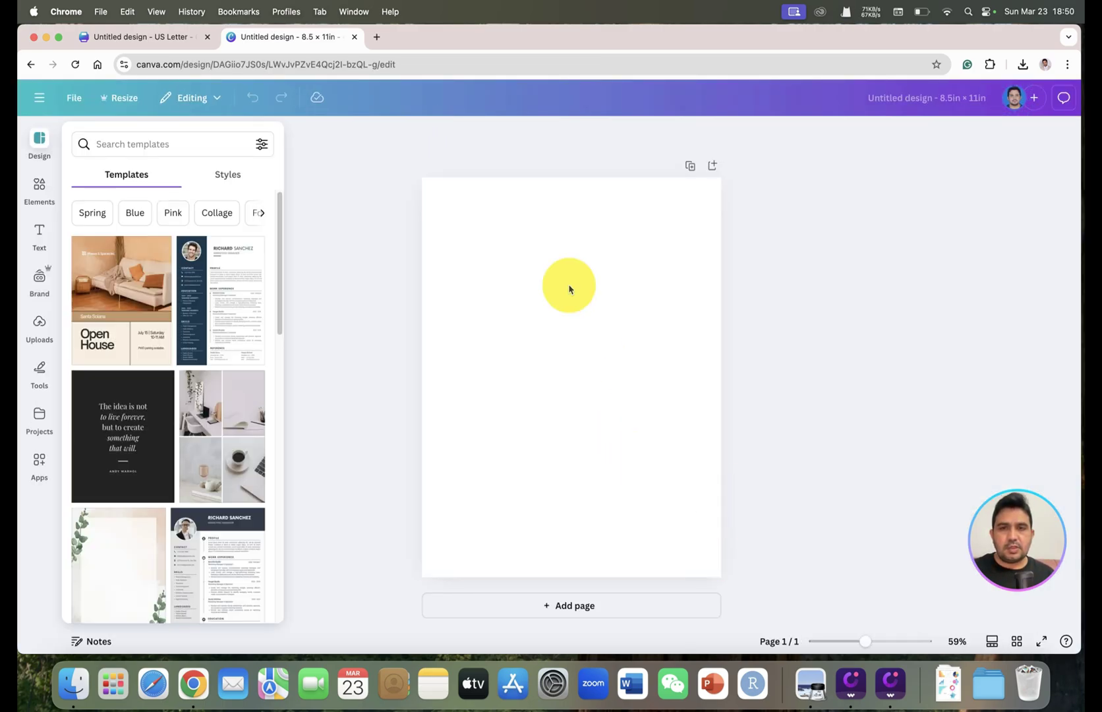
Step: Browse the chart elements and insert a stacked row chart on the blank page
mouse_move(870, 644)
left_mouse_down()
mouse_move(894, 643)
mouse_move(868, 643)
left_mouse_up()
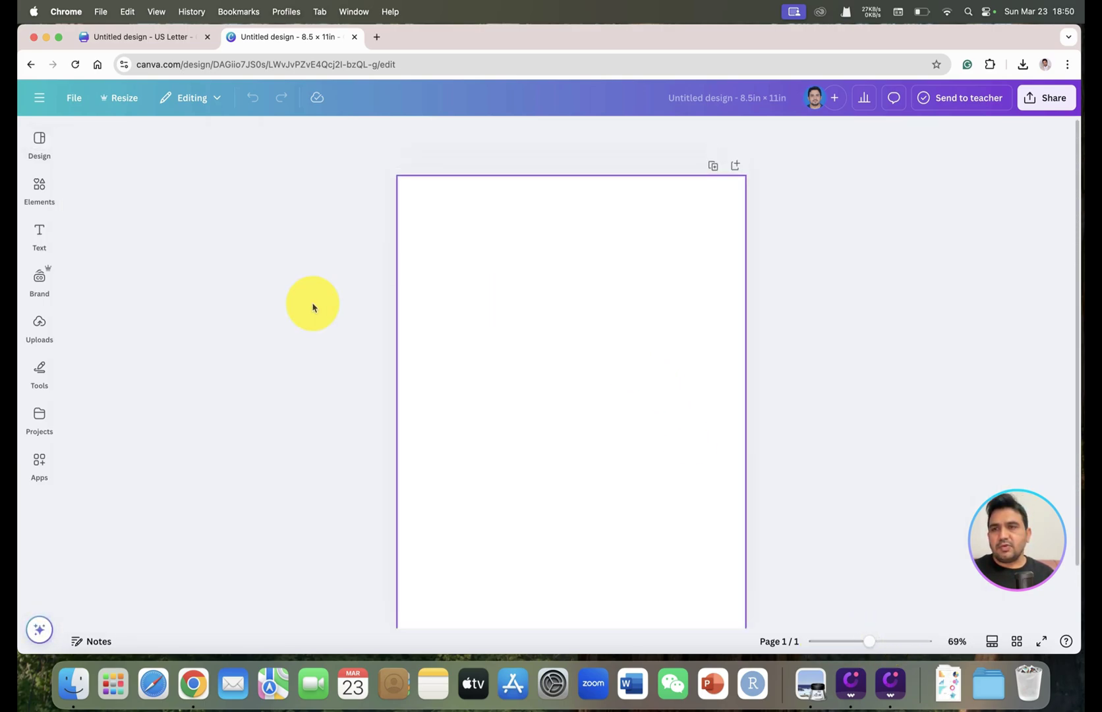
left_click(36, 193)
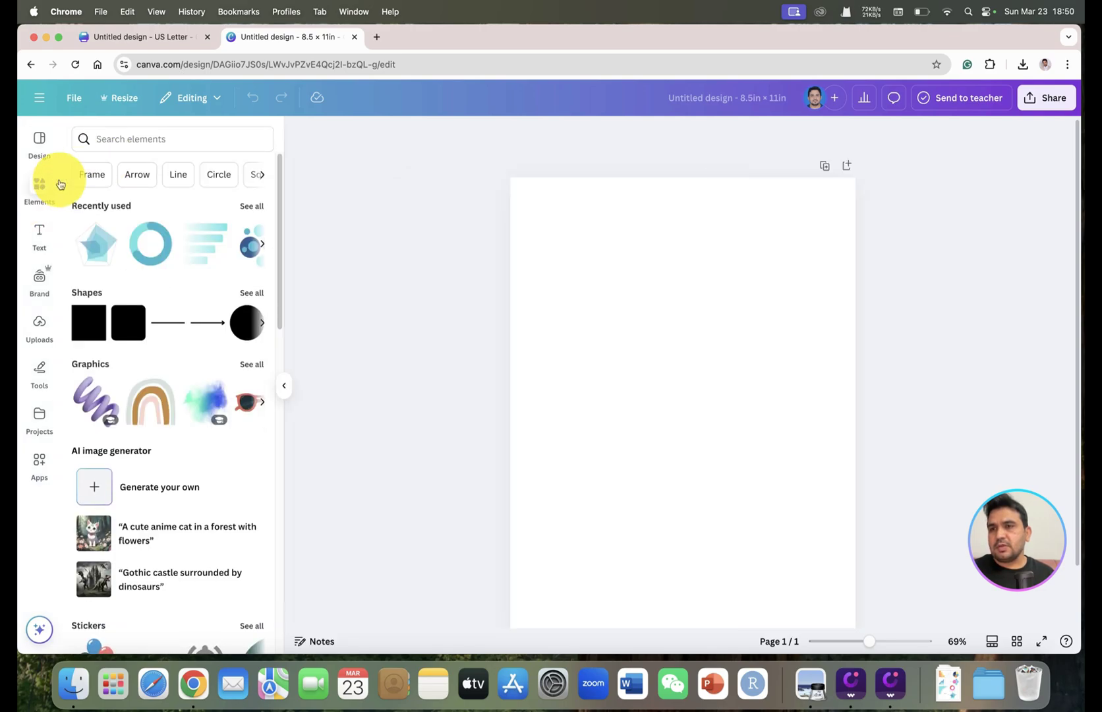
left_click(94, 141)
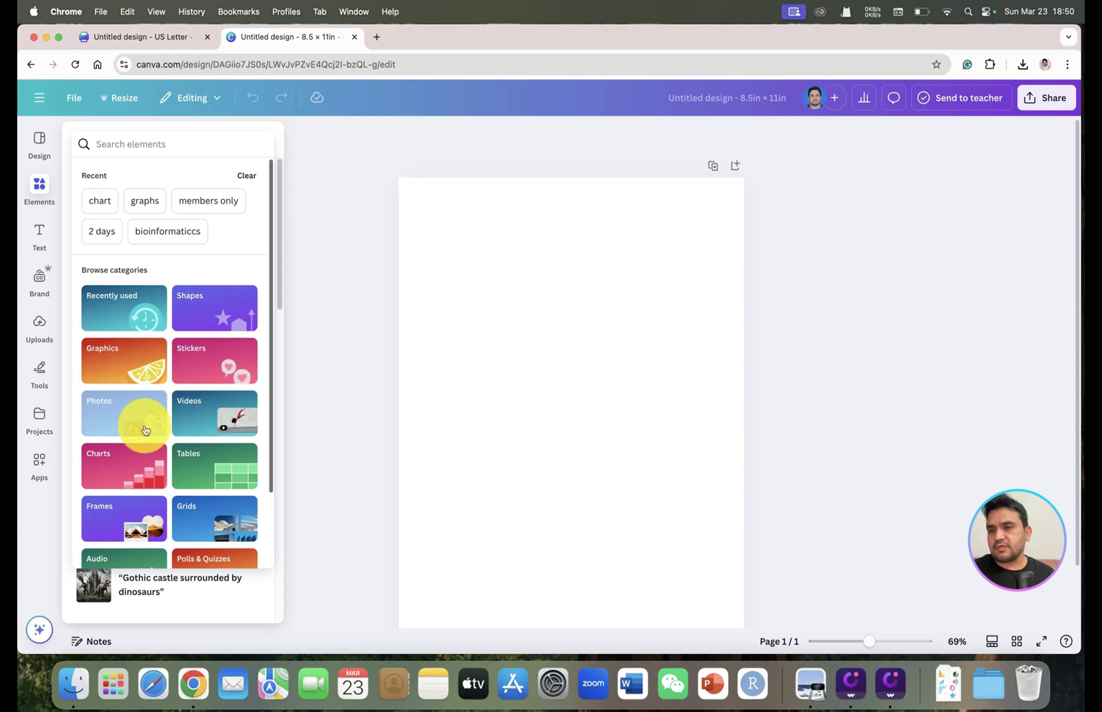
left_click(119, 466)
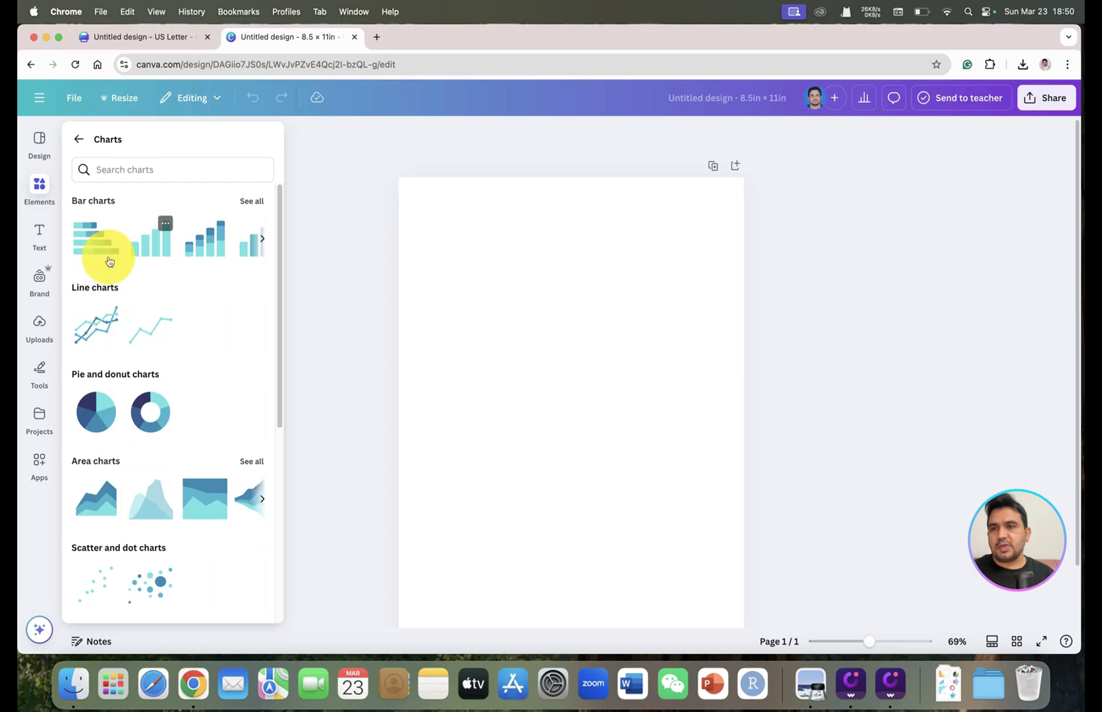
scroll(122, 369, "down", 5)
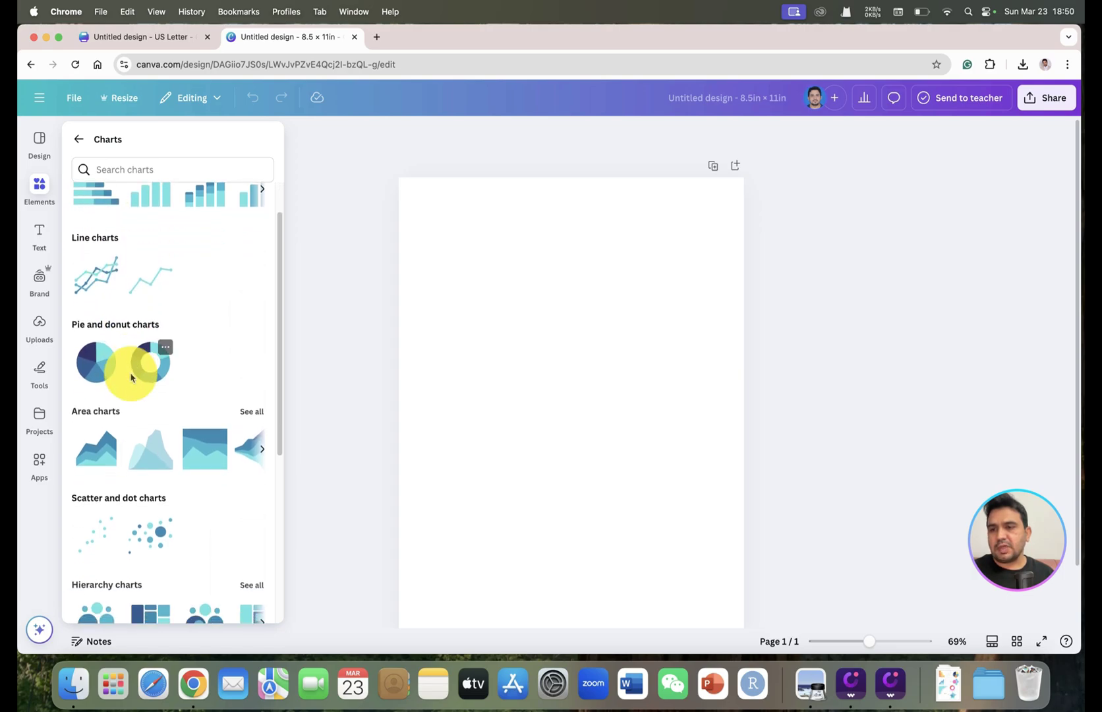
scroll(136, 383, "up", 5)
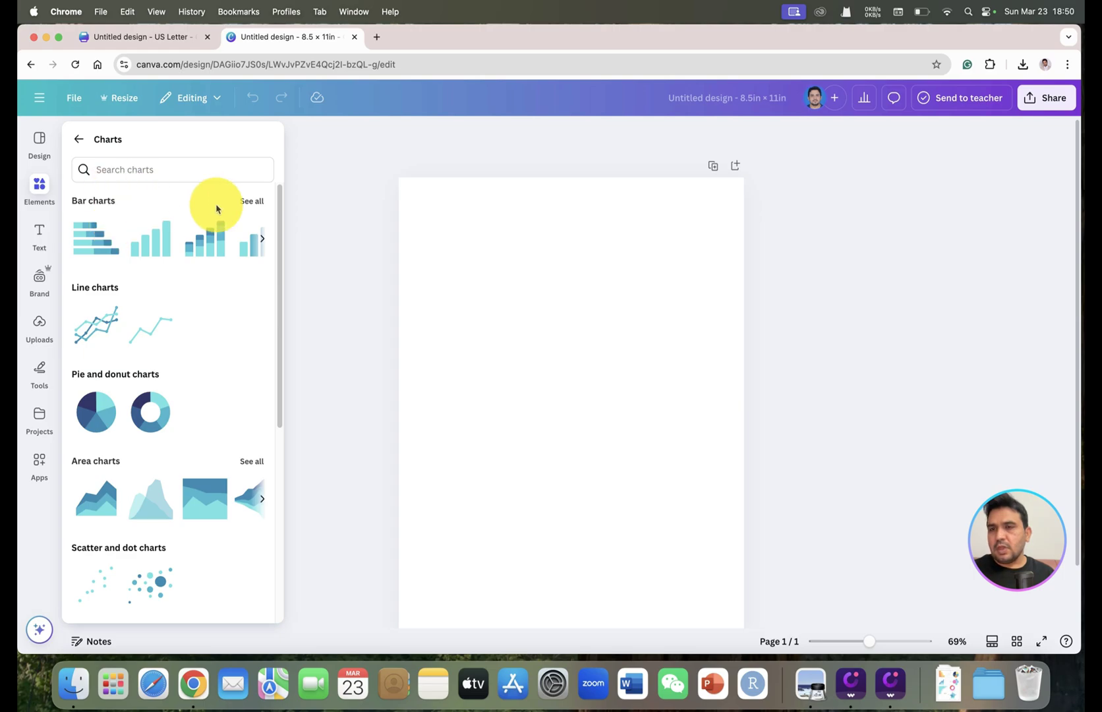
left_click(90, 239)
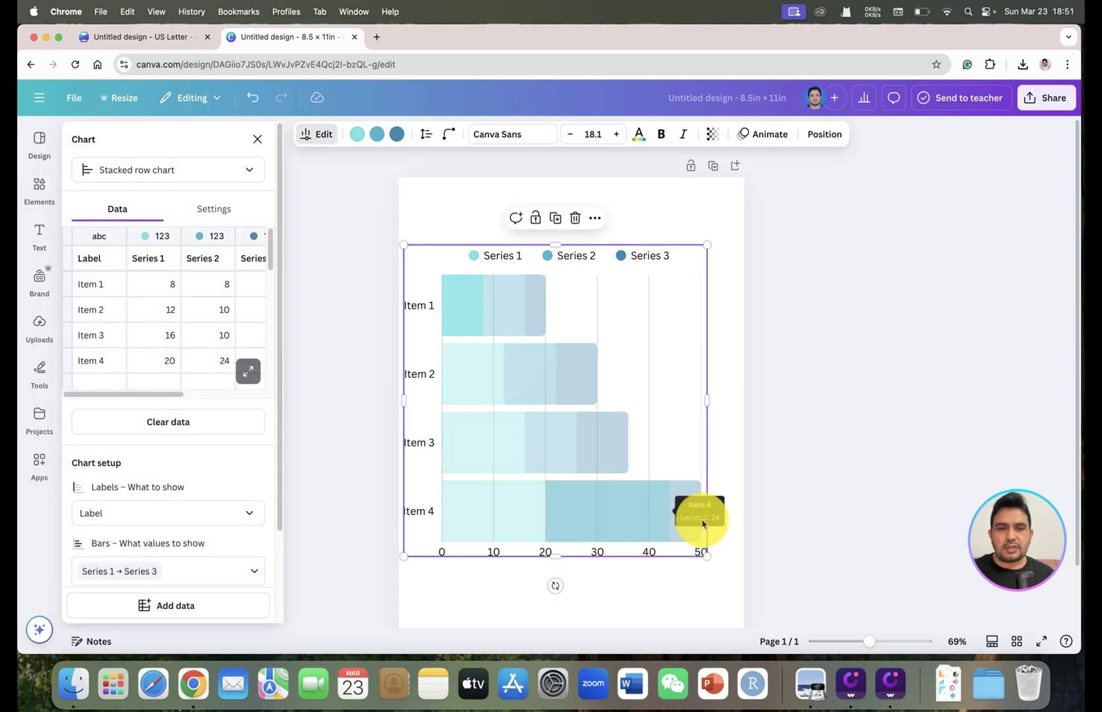
Step: Recolour Series 1 orange, Series 2 light orange and Series 3 yellow, and shrink the chart to about 5.1 by 5.1 in
left_click_drag(874, 649, 872, 648)
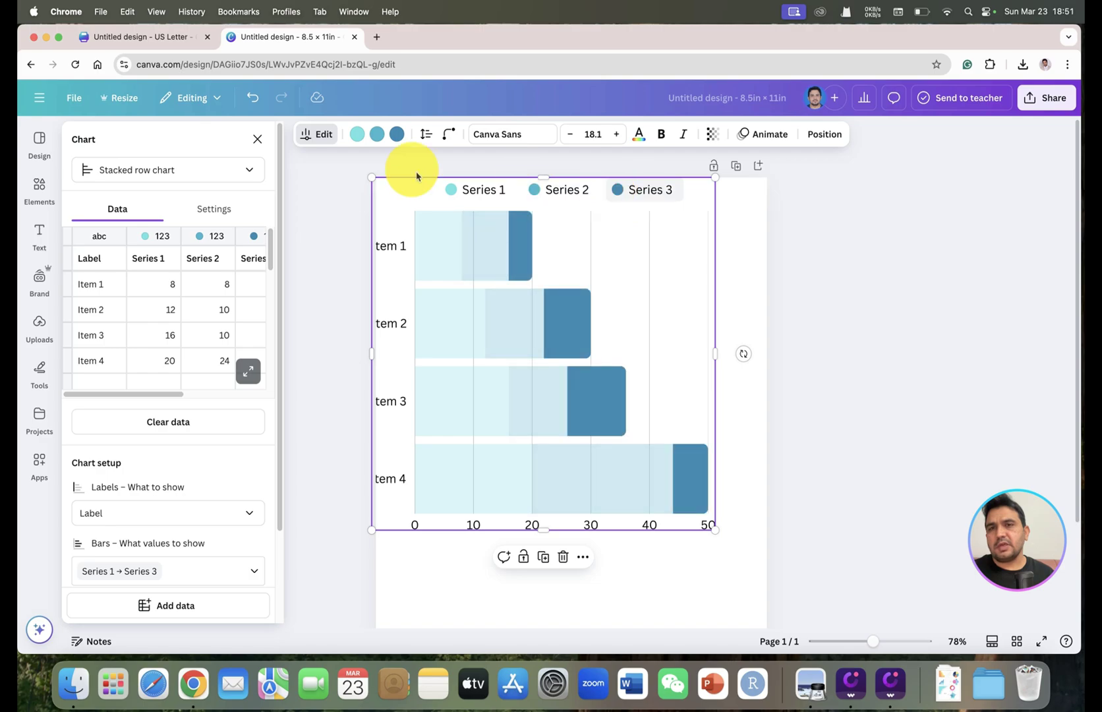
left_click(357, 135)
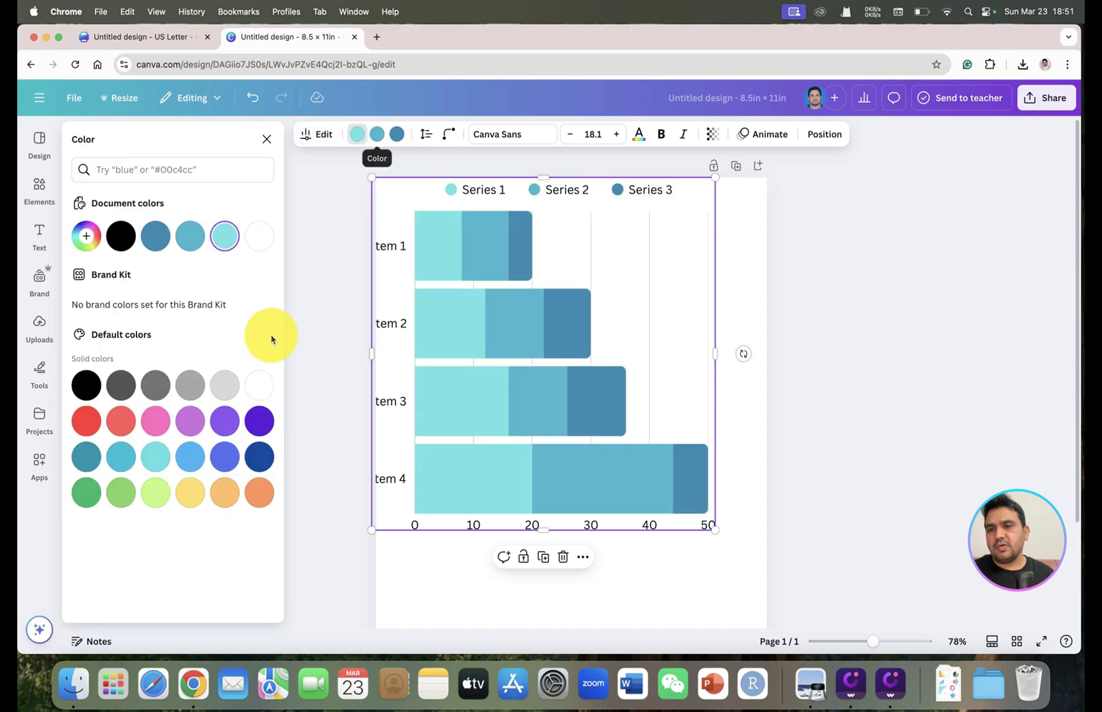
left_click(263, 501)
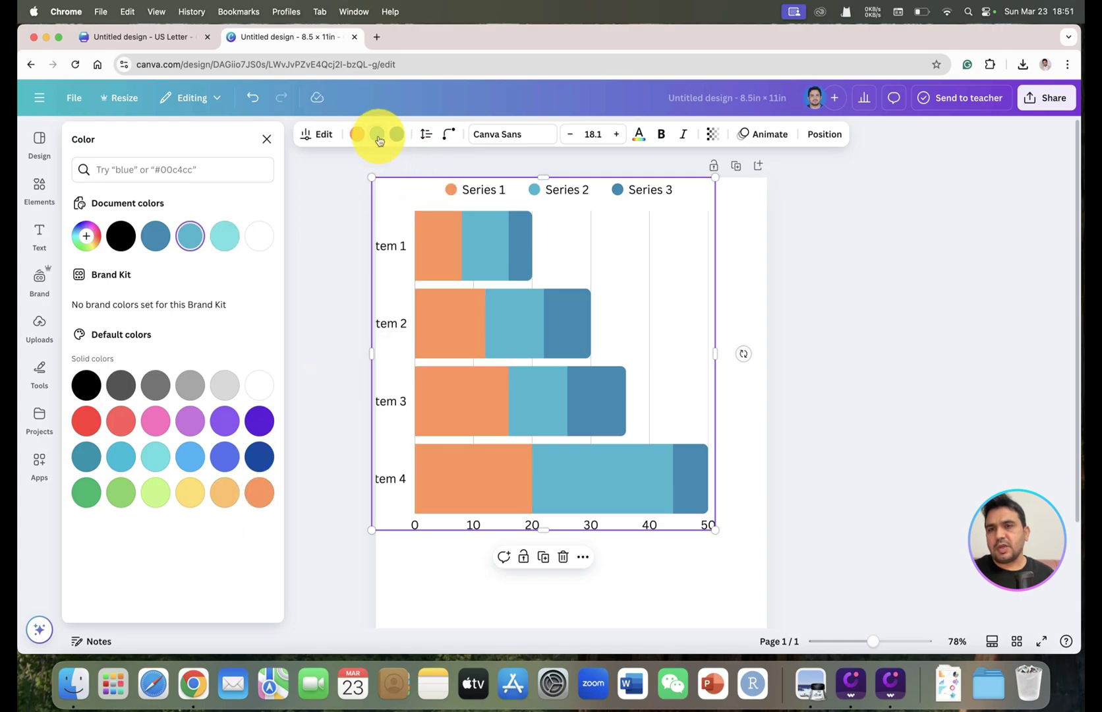
left_click(225, 502)
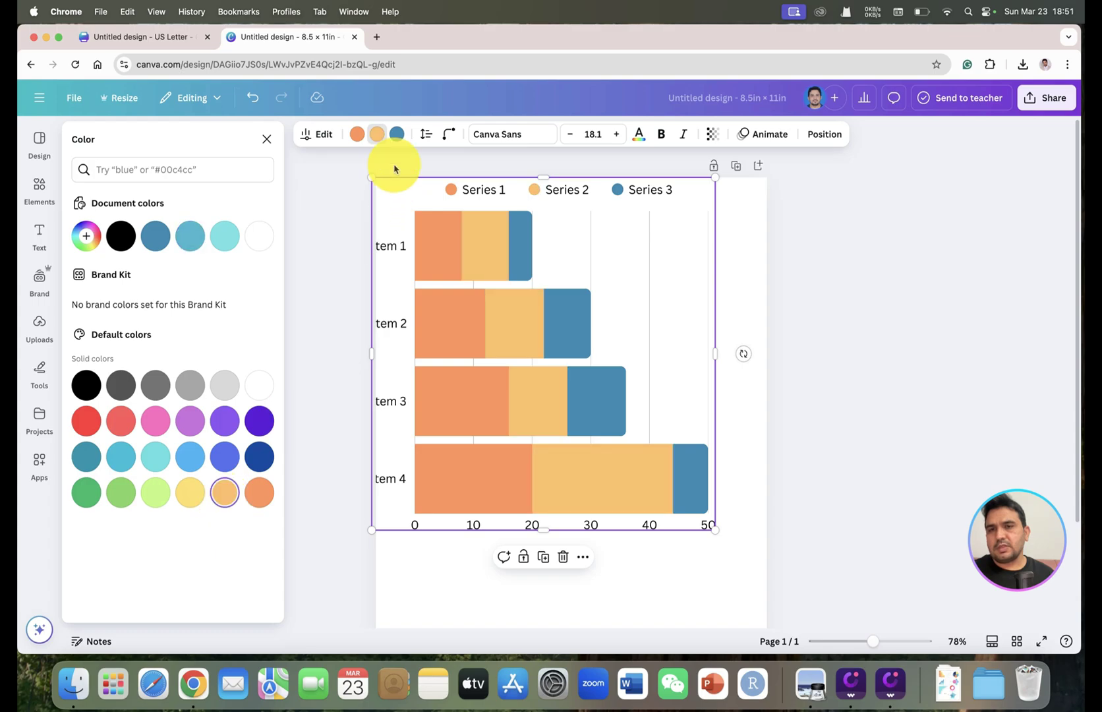
left_click(399, 137)
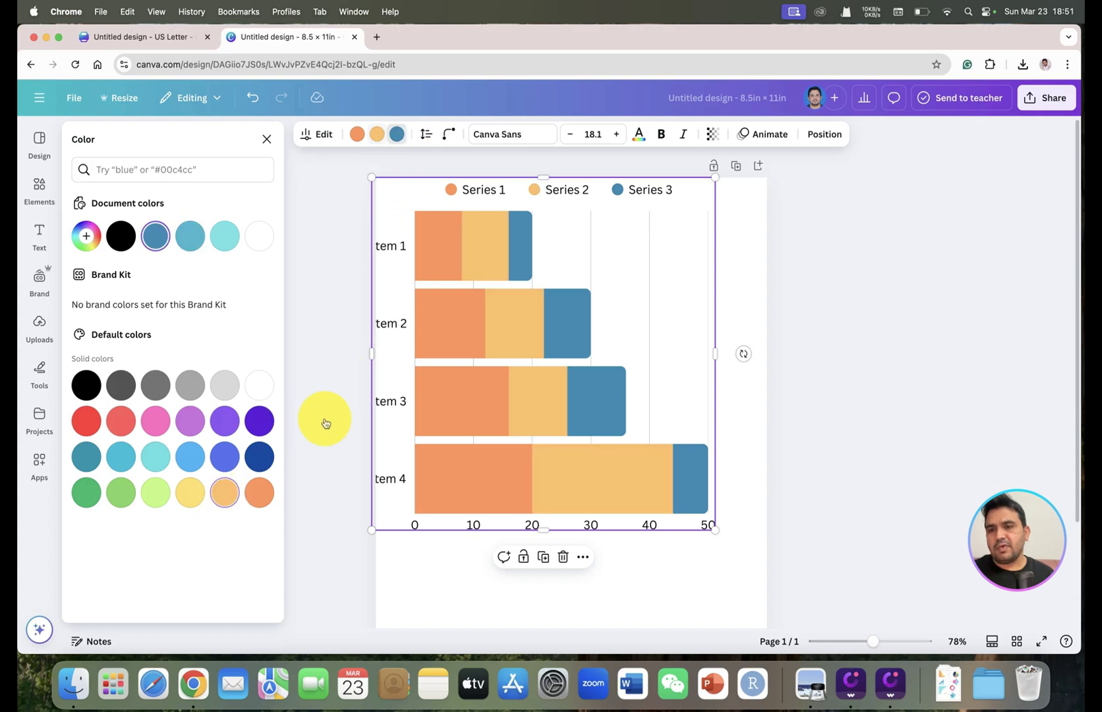
left_click(188, 496)
key("Escape")
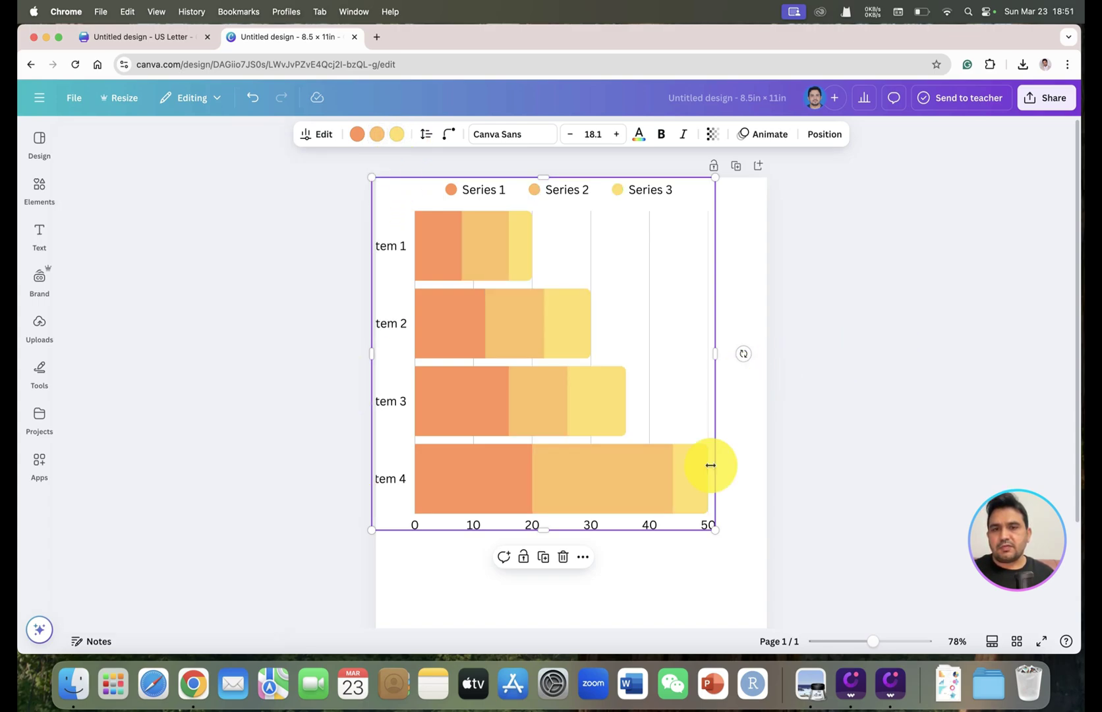
left_click_drag(715, 529, 608, 419)
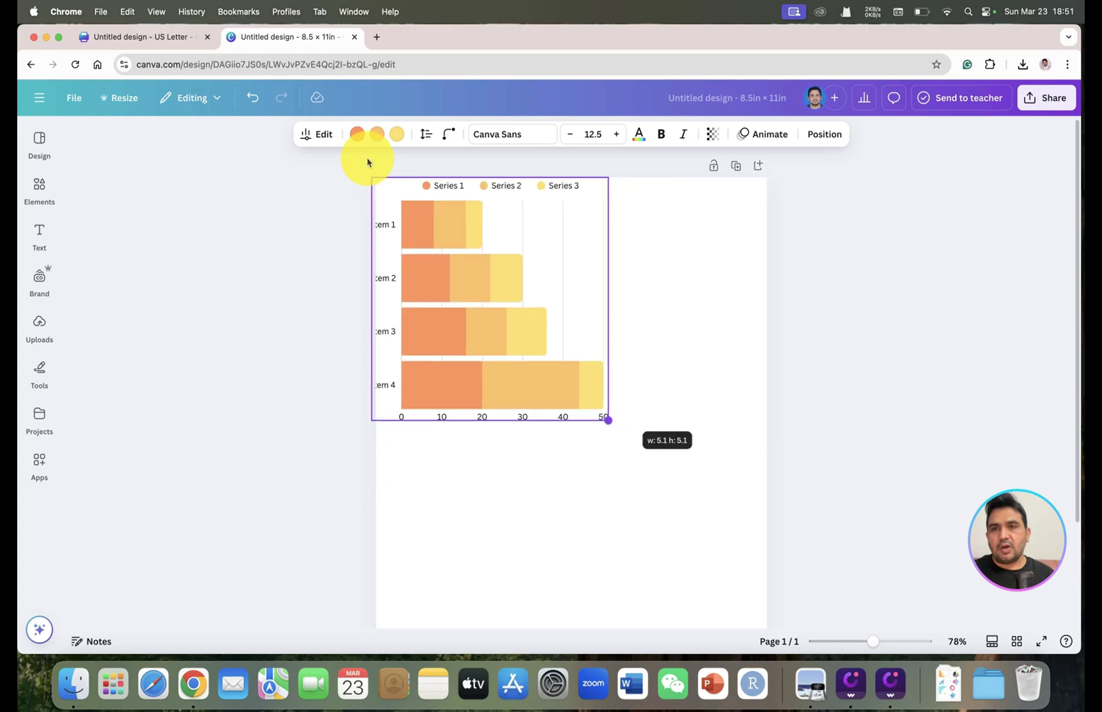
Step: Open the chart's expanded data table and rename the Label column header to Treatments
left_click(302, 140)
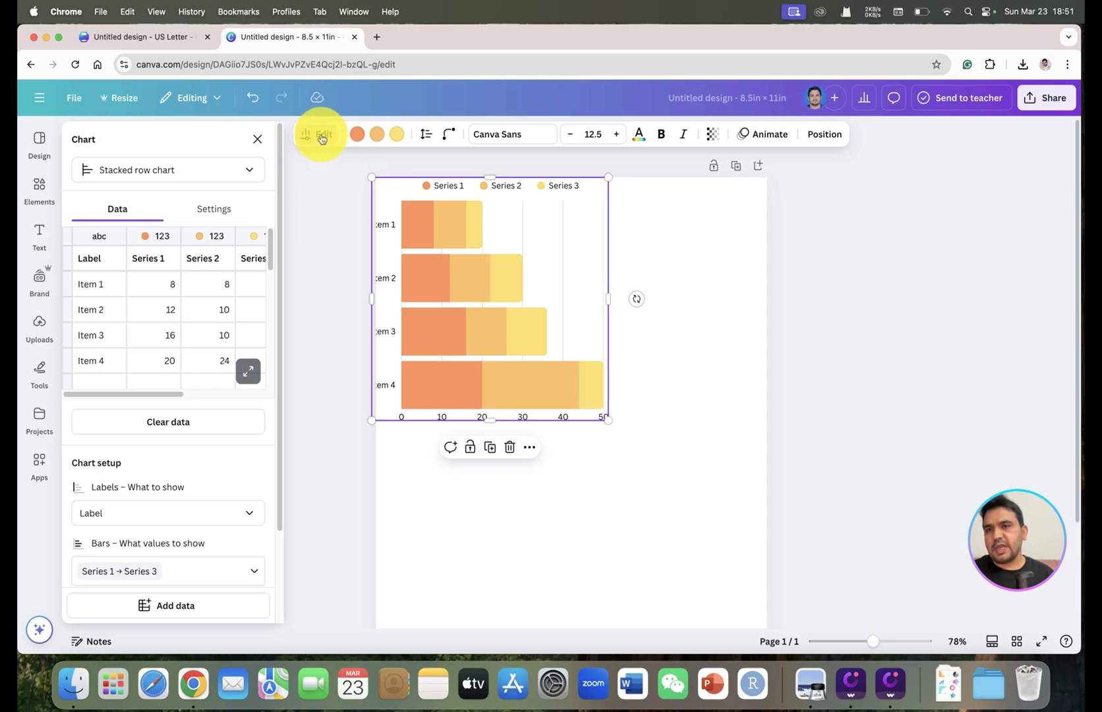
left_click_drag(126, 399, 93, 389)
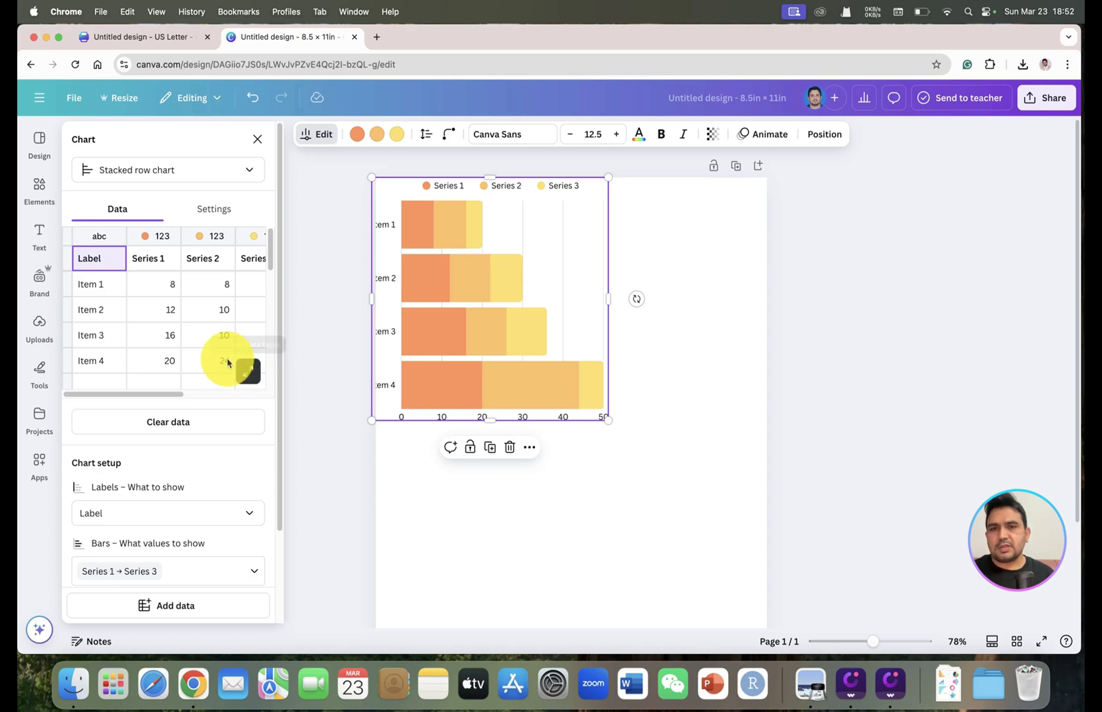
left_click(249, 371)
left_click(350, 179)
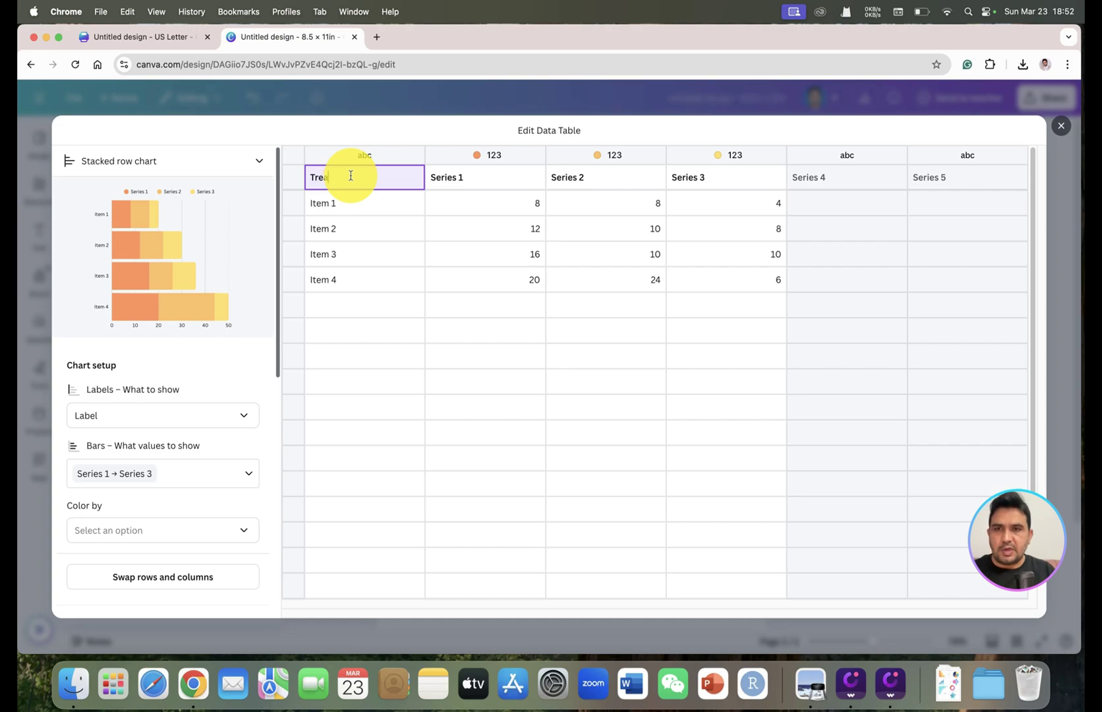
type("Treatments")
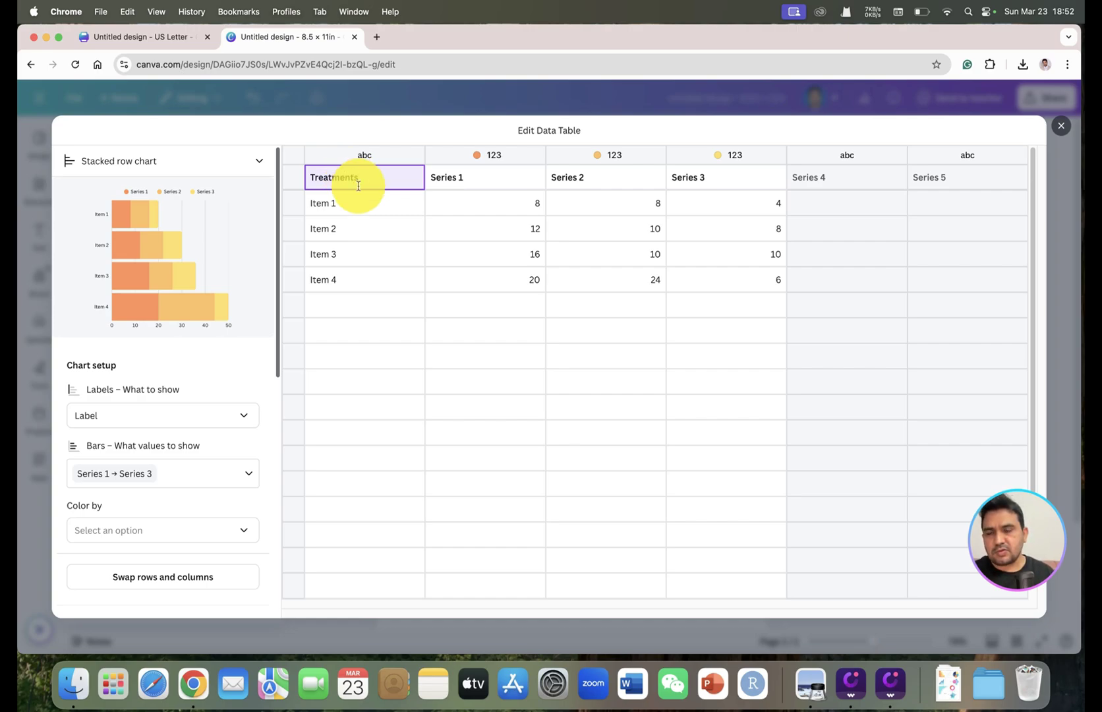
Step: Rename the four row items in the data table as Control, Salt, Drought and Colf
left_click(356, 206)
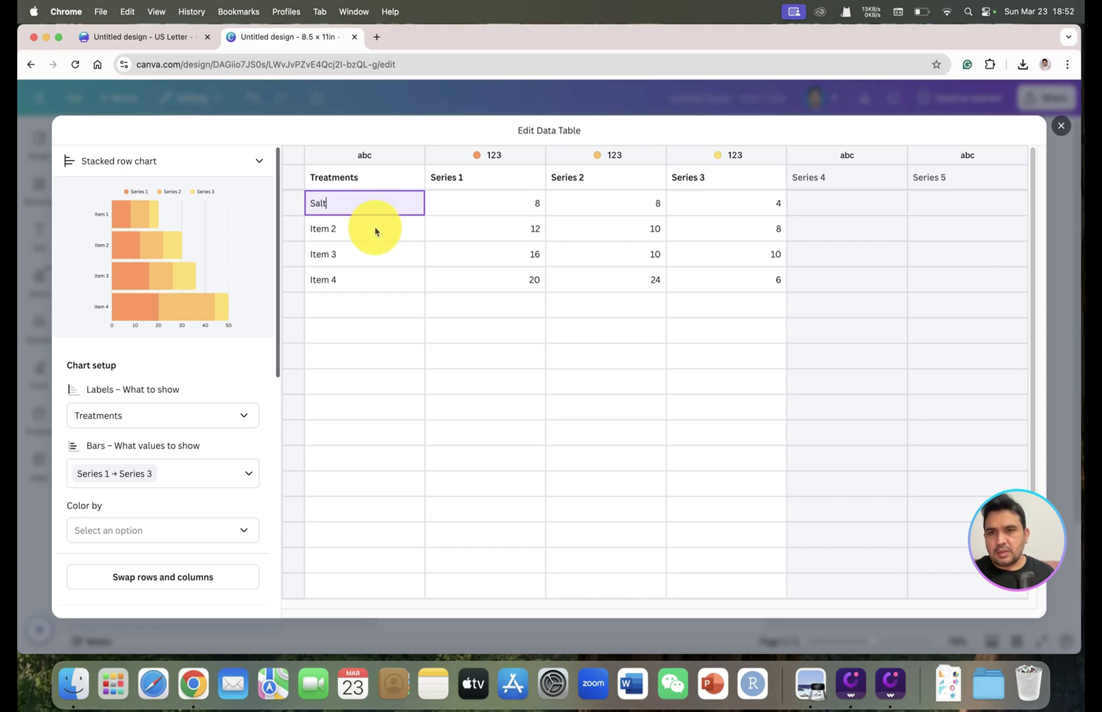
left_click(375, 229)
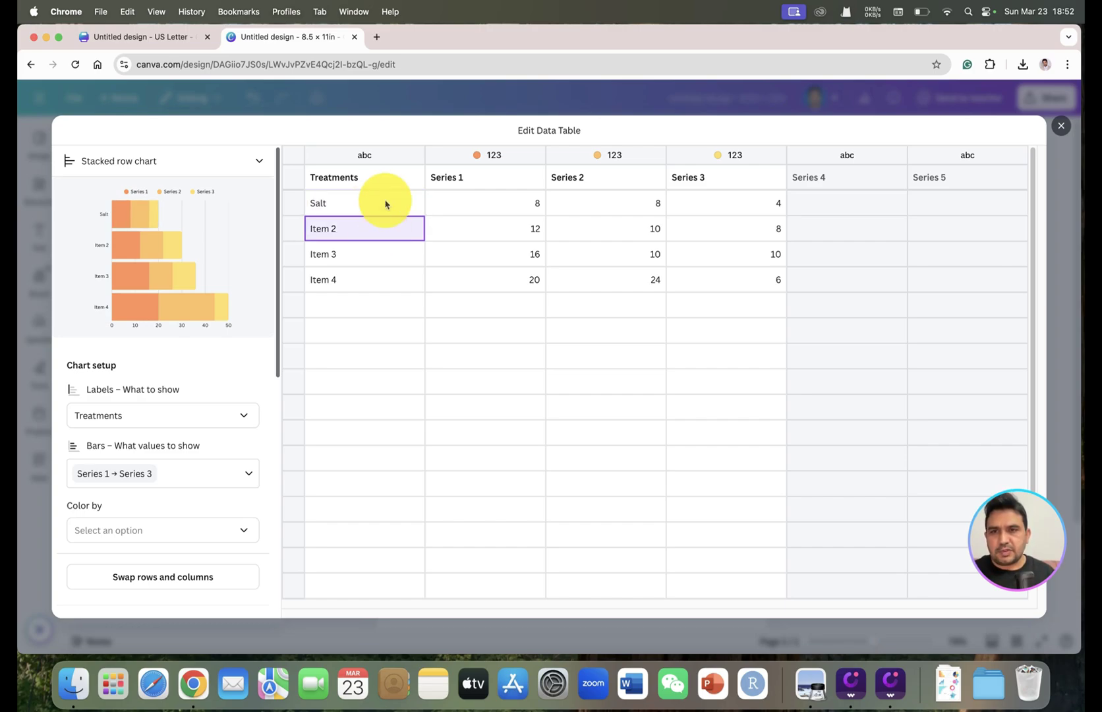
left_click(388, 202)
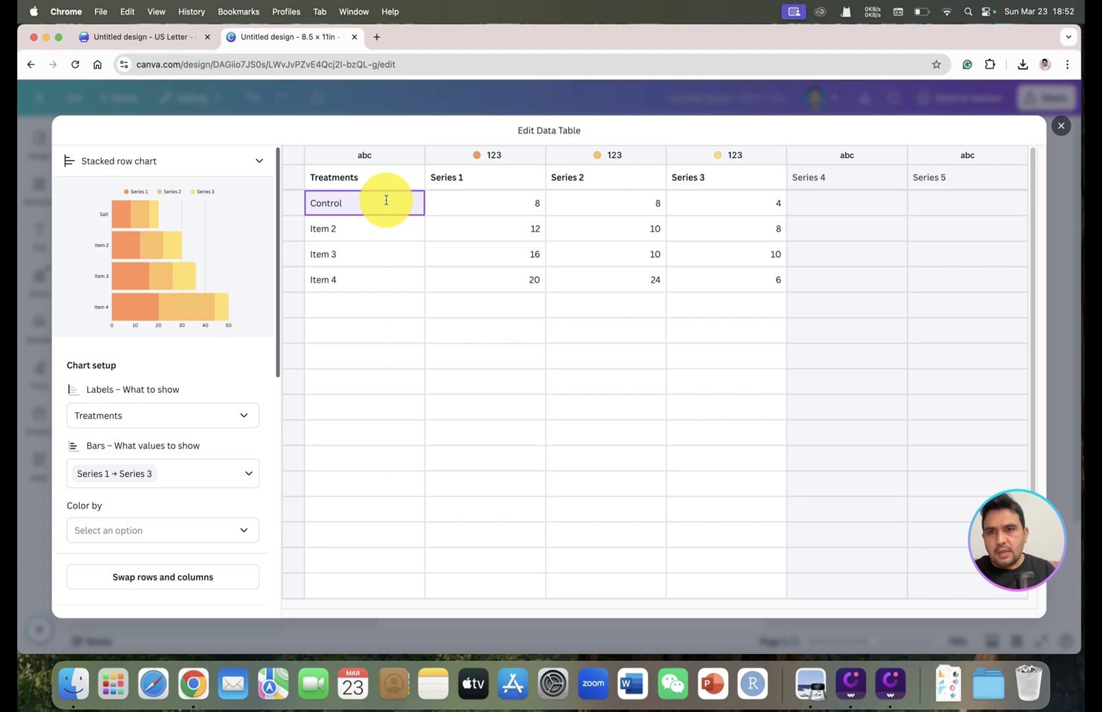
left_click(363, 233)
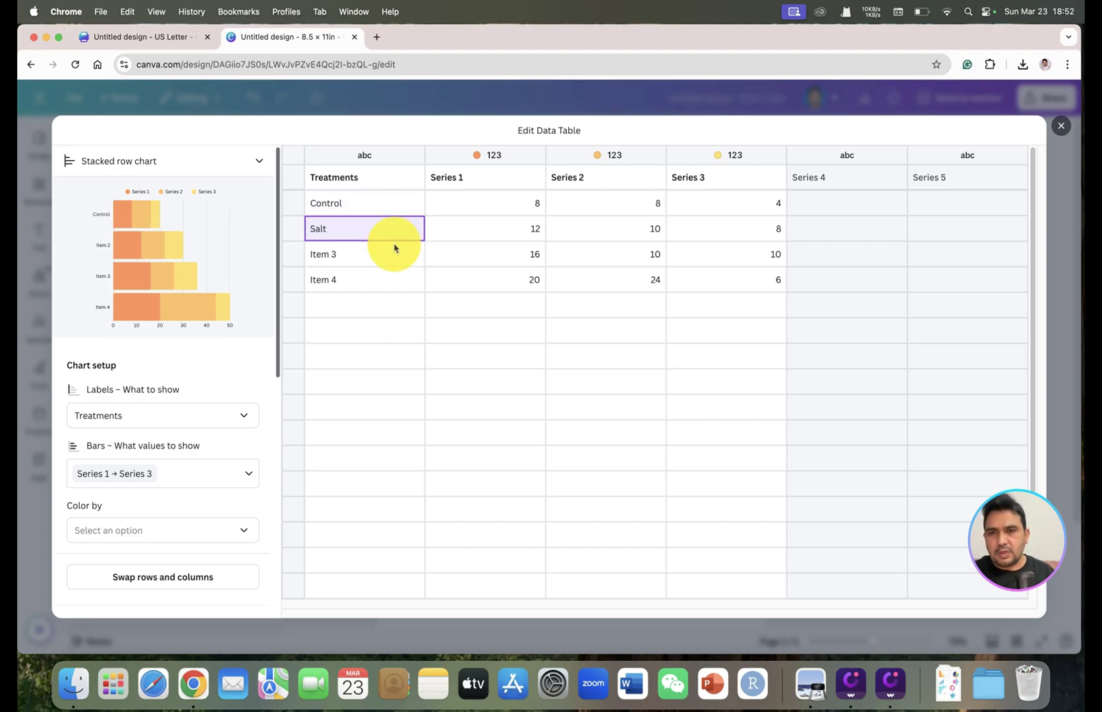
left_click(377, 256)
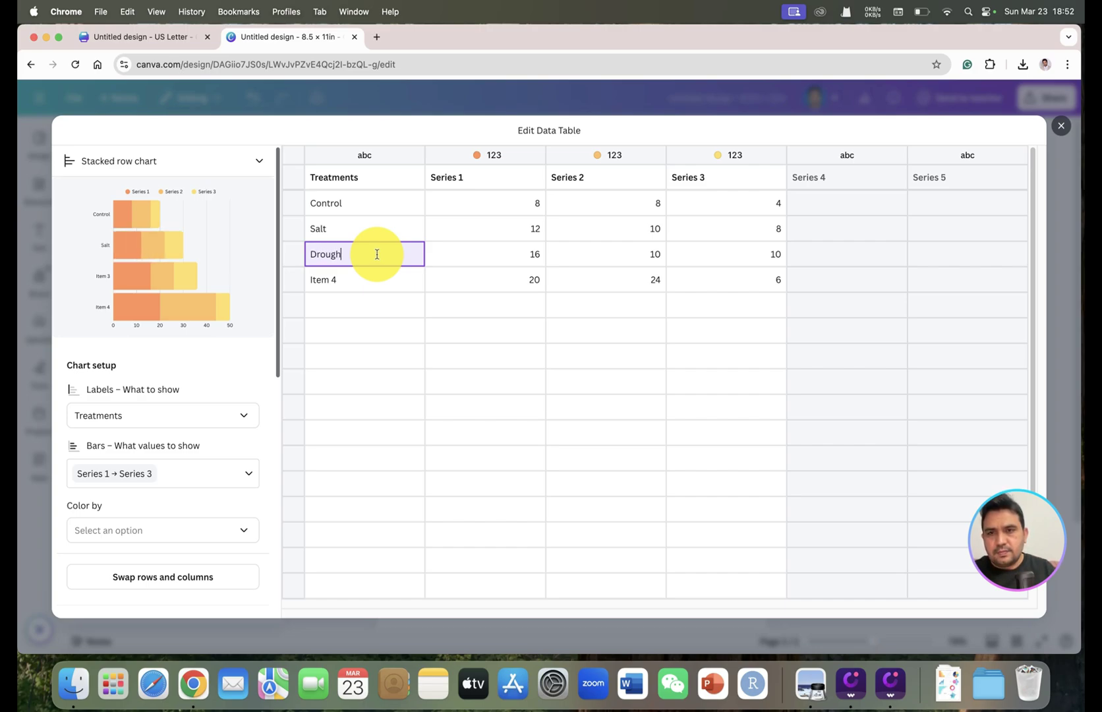
left_click(401, 288)
type("Colf")
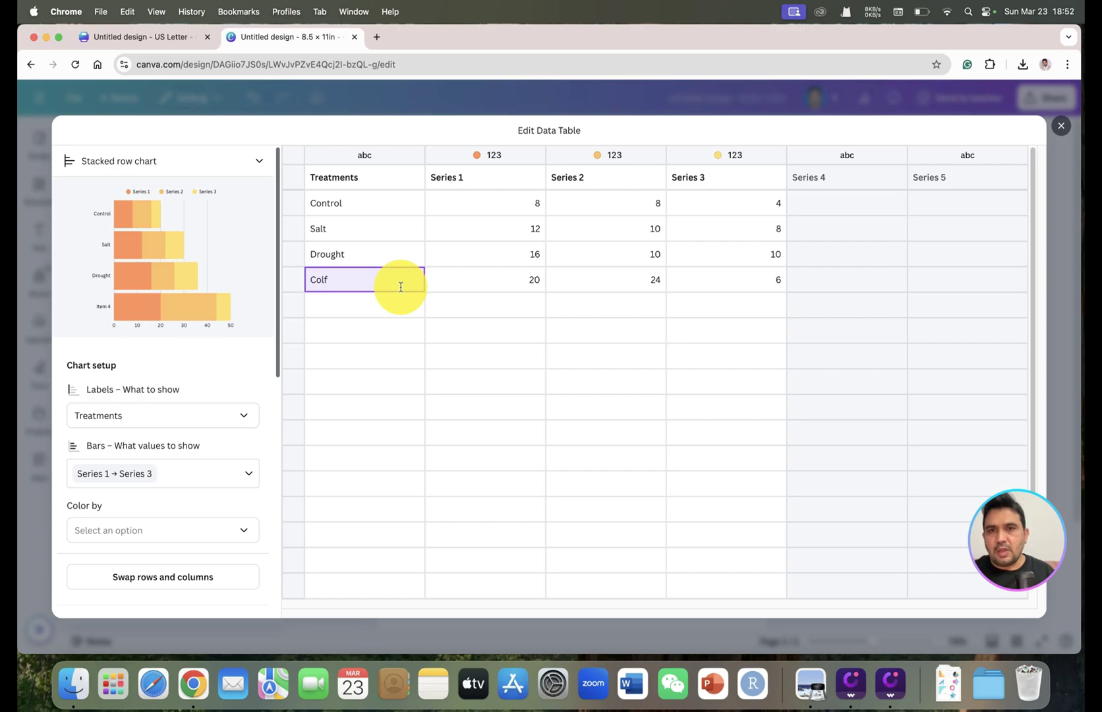
left_click(603, 328)
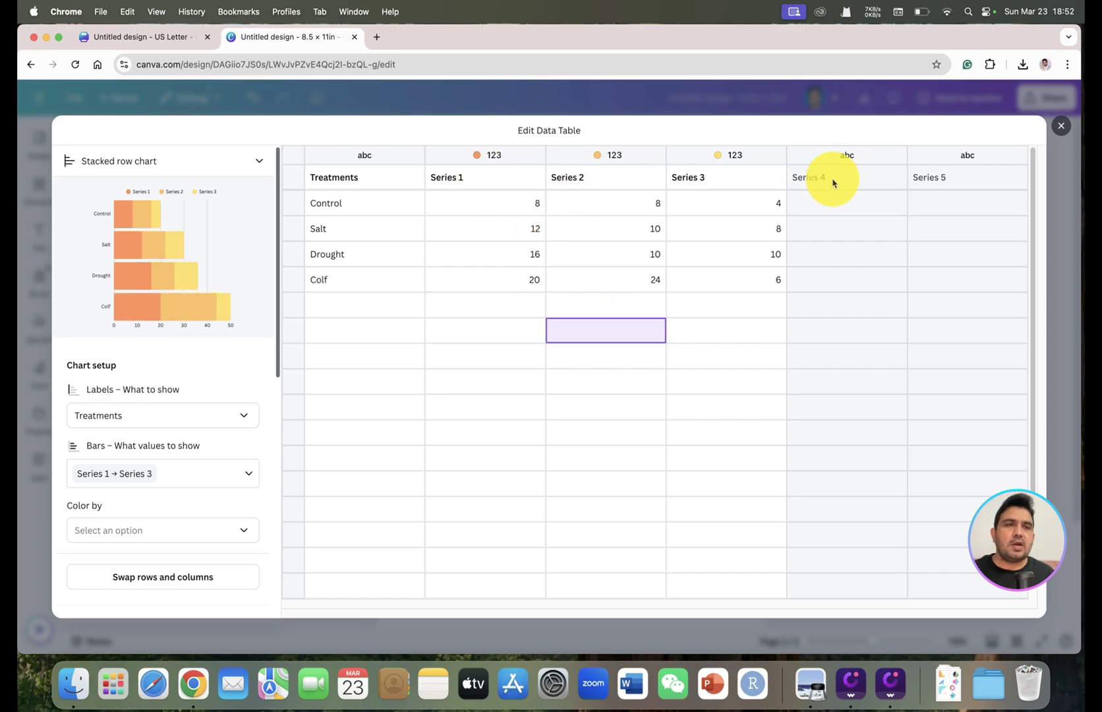
Step: Try Series 1 as the source of the chart's labels, and set the source back to Treatments
scroll(227, 392, "down", 1)
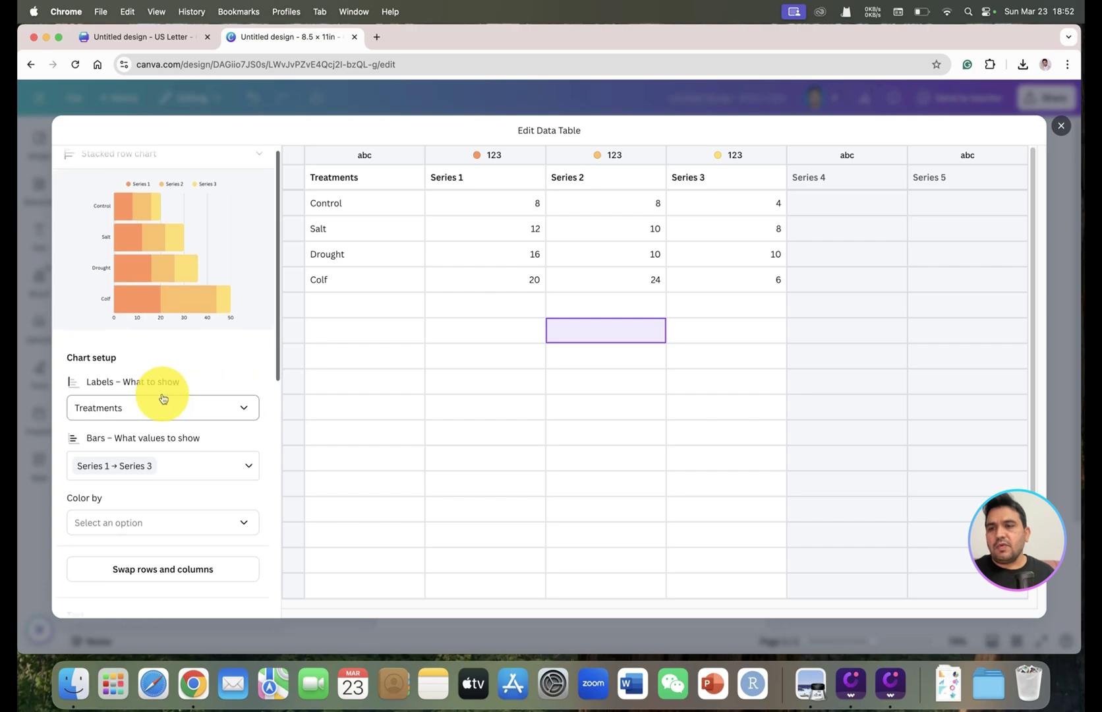
left_click(231, 410)
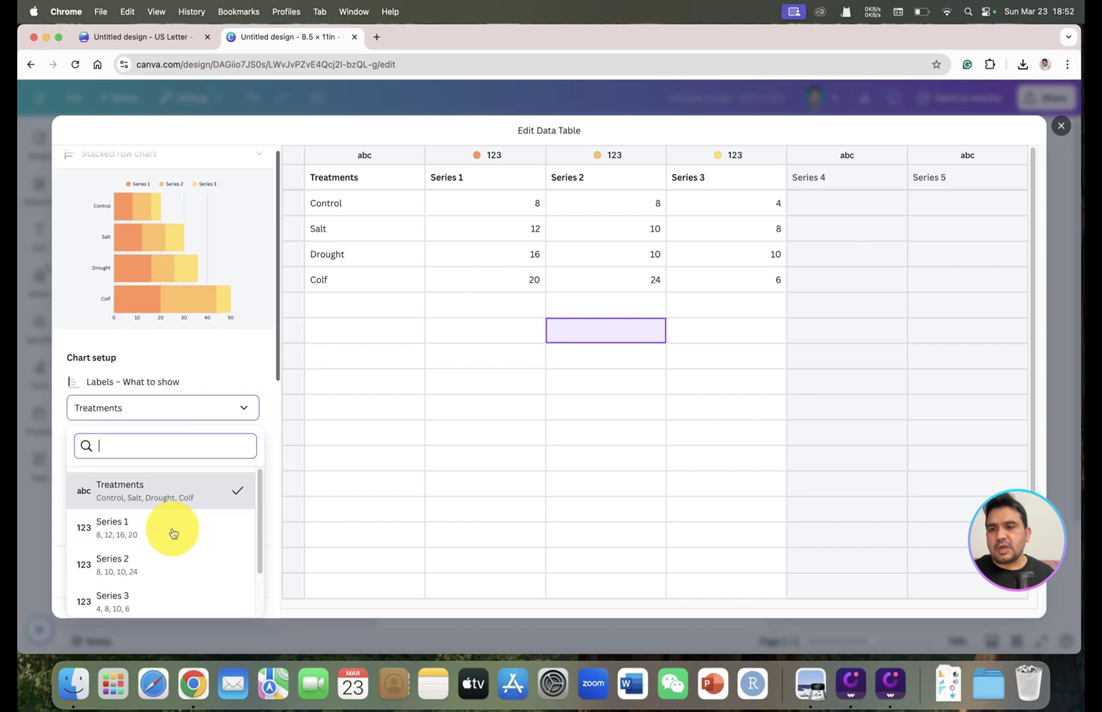
left_click(169, 535)
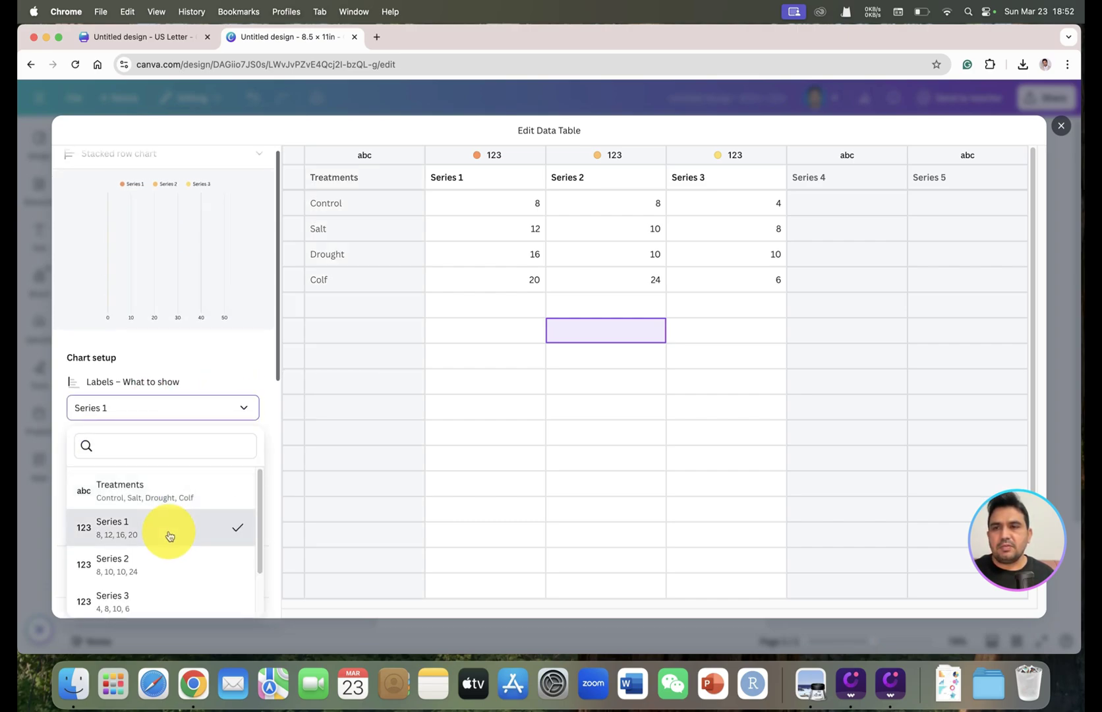
left_click(239, 408)
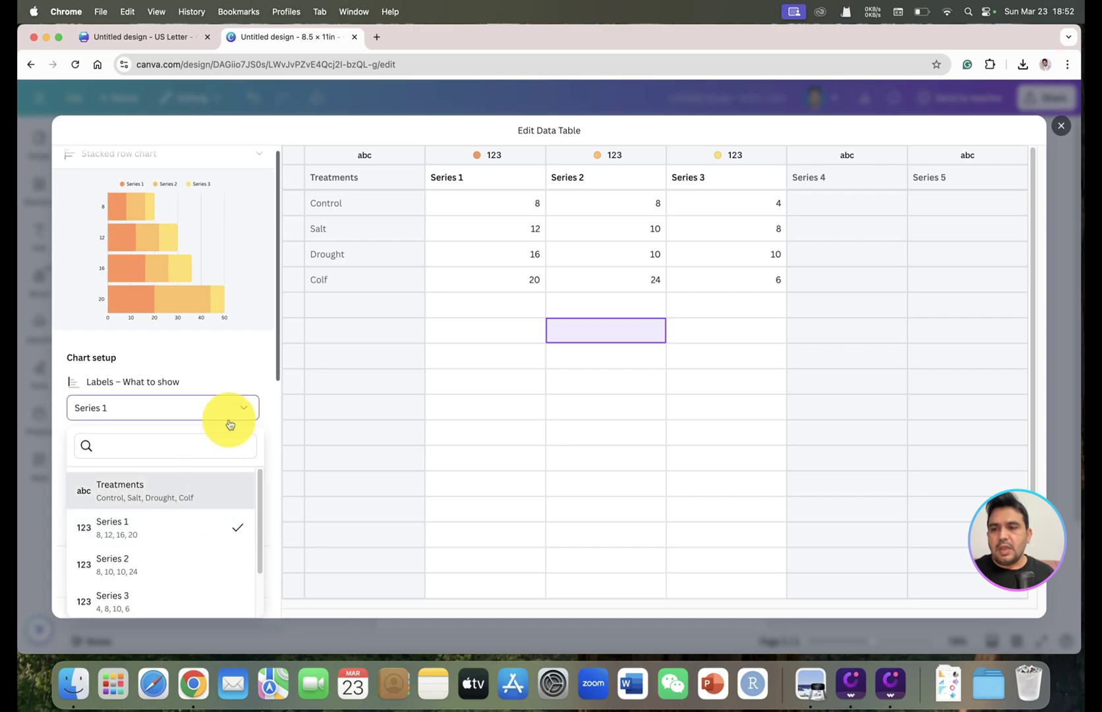
left_click(195, 491)
Step: Swap the data table's rows and columns, and swap them back
scroll(171, 475, "down", 2)
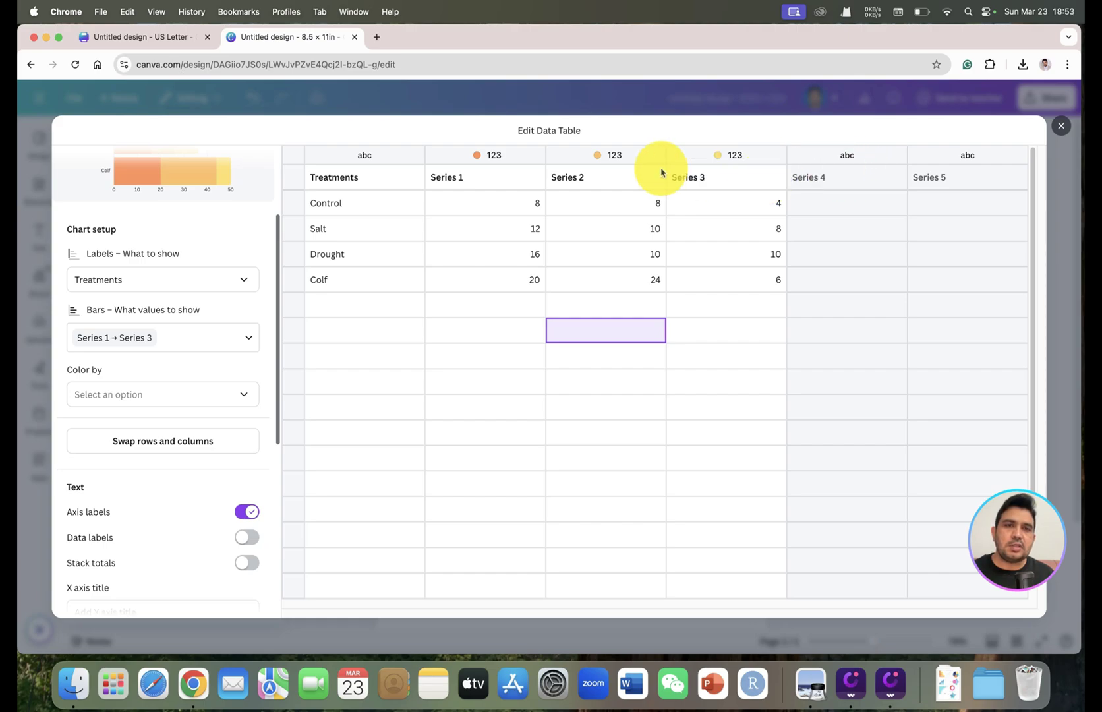
left_click(168, 447)
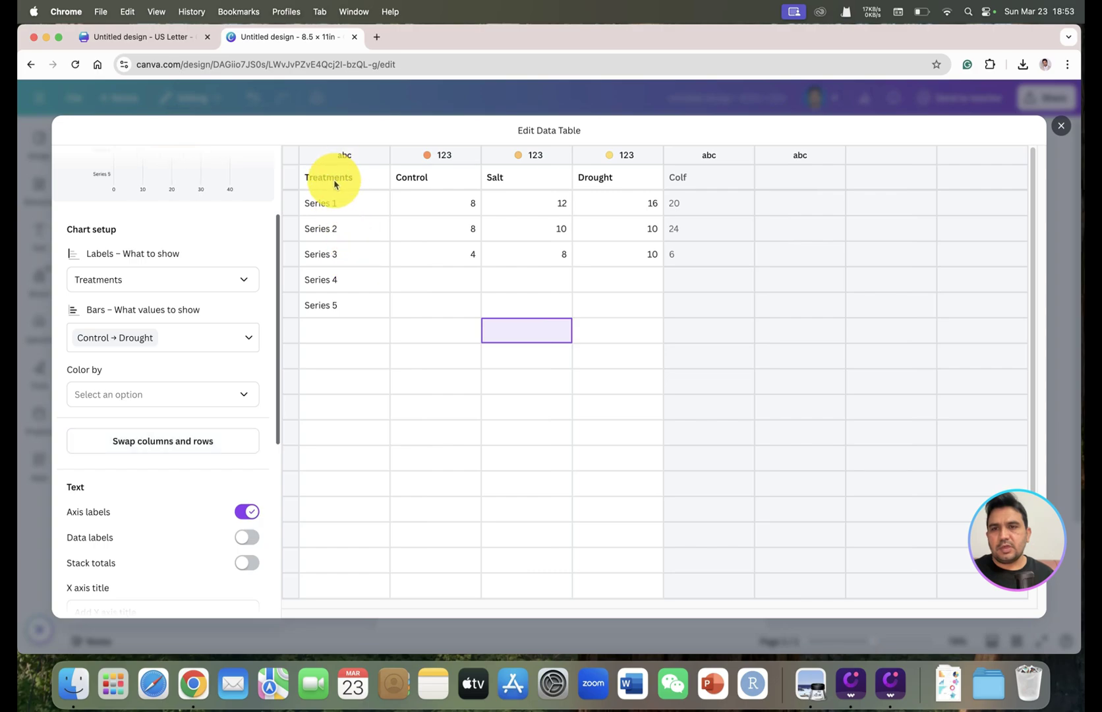
left_click(172, 446)
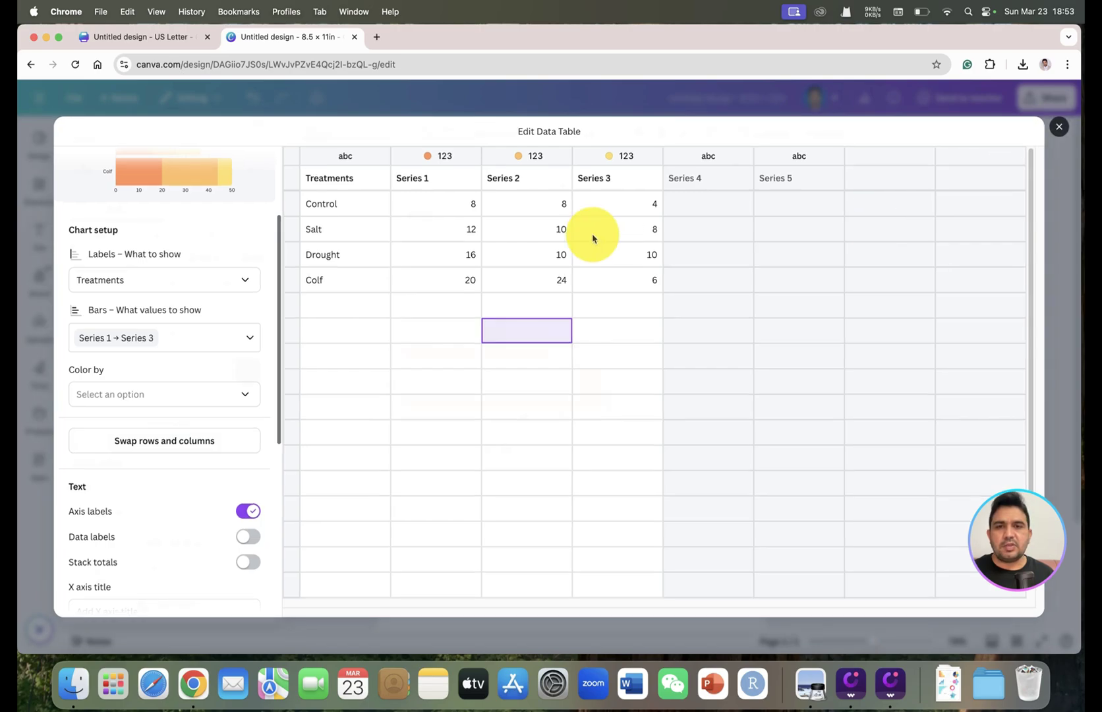
Step: Close the expanded data table and move the chart so that it lies fully inside the page
key("Escape")
left_click(554, 320)
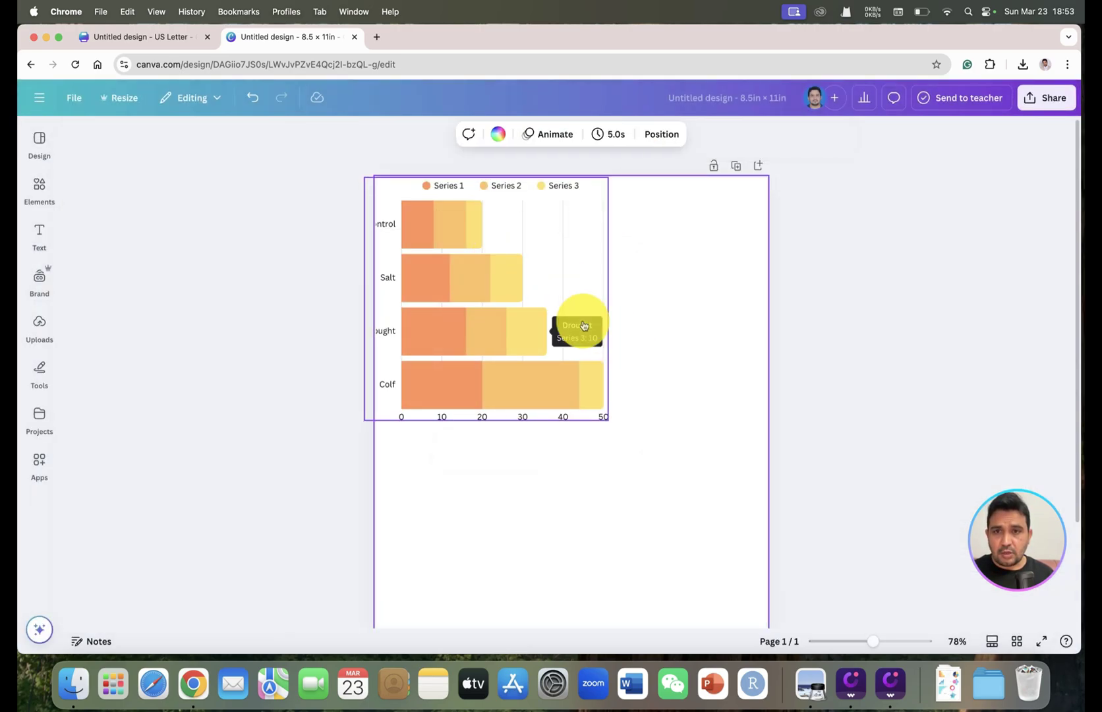
left_click(553, 321)
Step: Reopen the chart's expanded data table, correct the treatment name Colf to Cold, and close the table
left_click(321, 140)
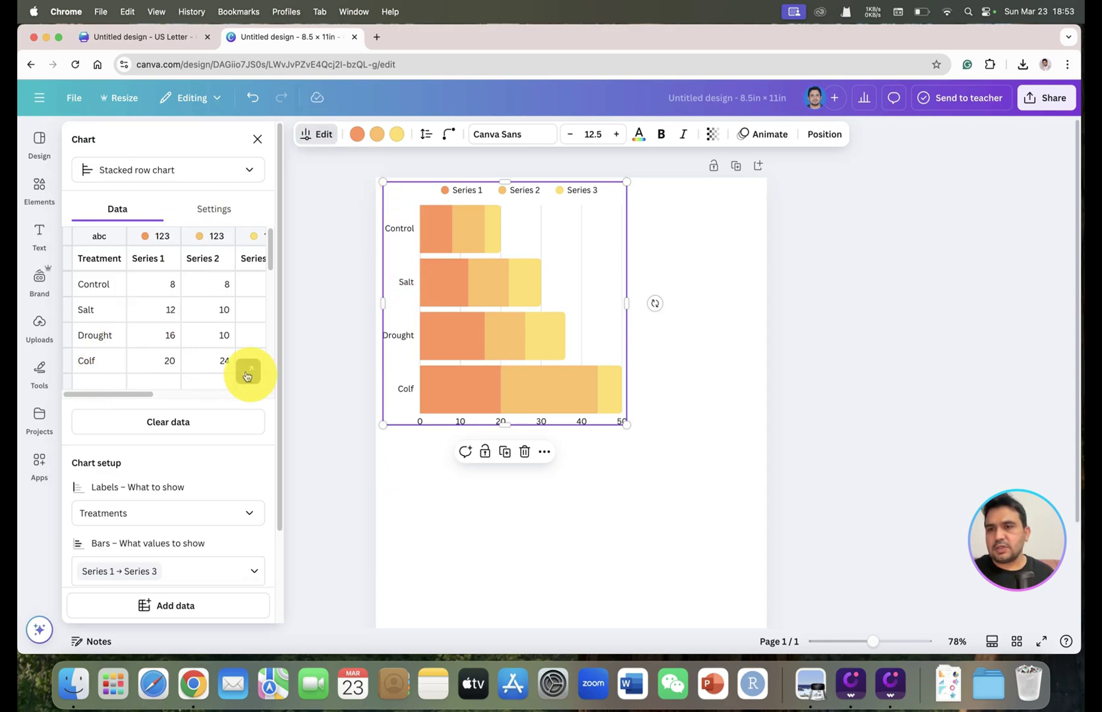
double_click(398, 381)
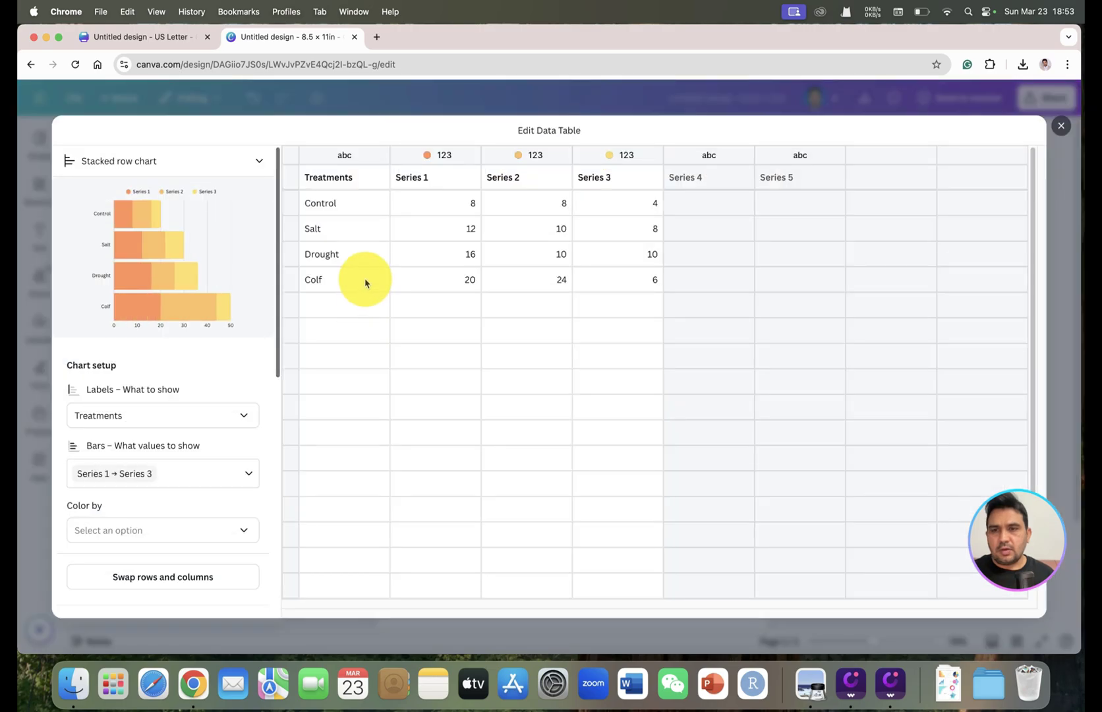
left_click(357, 282)
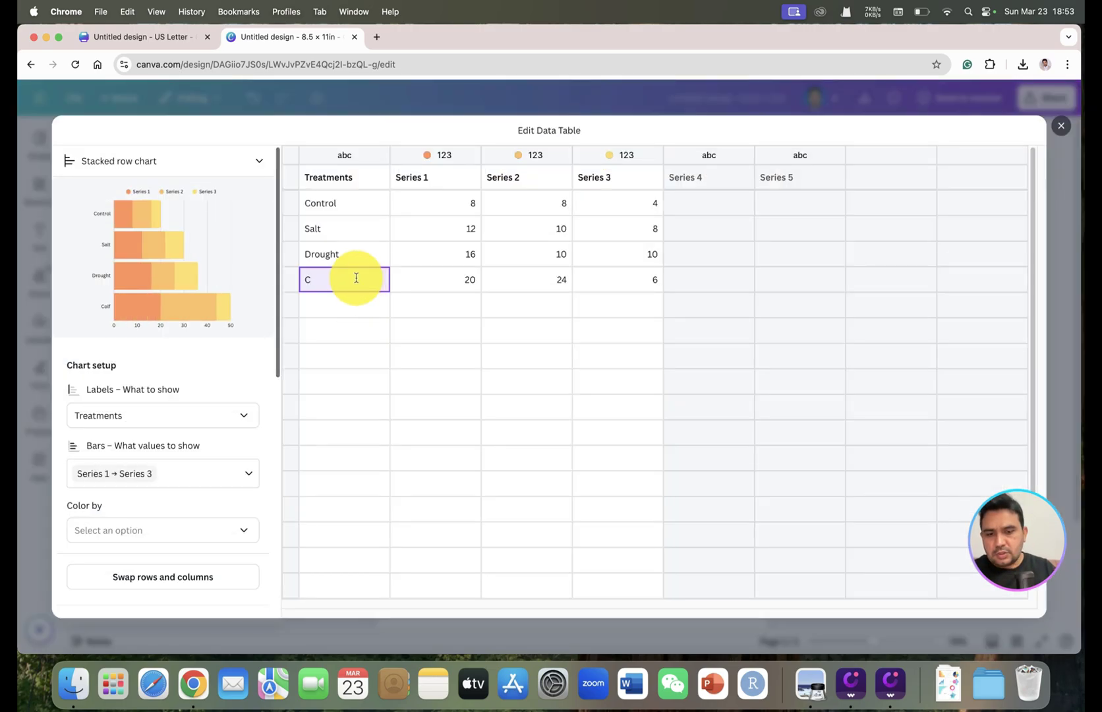
left_click(1063, 129)
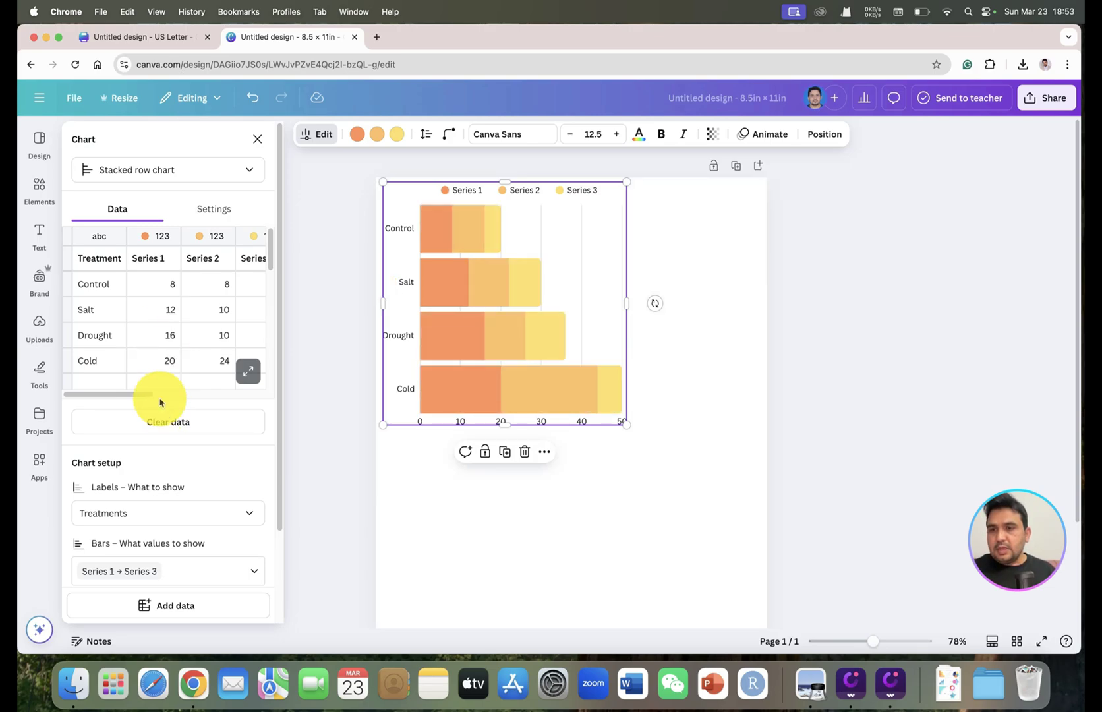
Step: Clear all of the chart's data and undo the clearing
left_click_drag(119, 404, 94, 392)
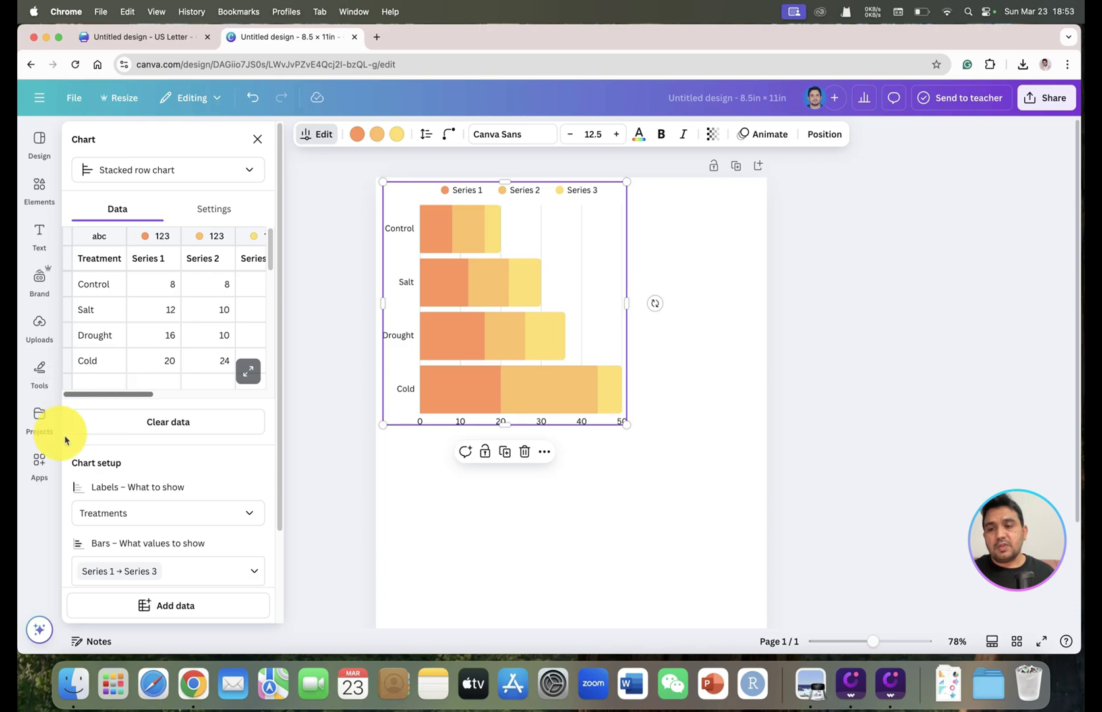
left_click(168, 428)
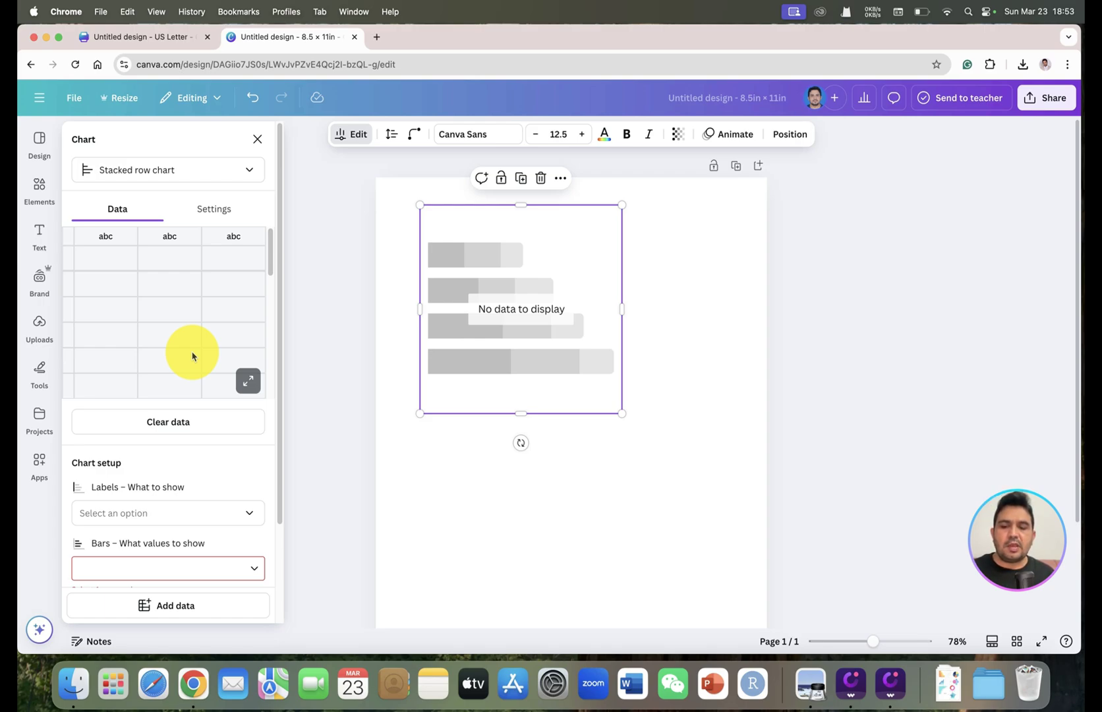
key("super+v")
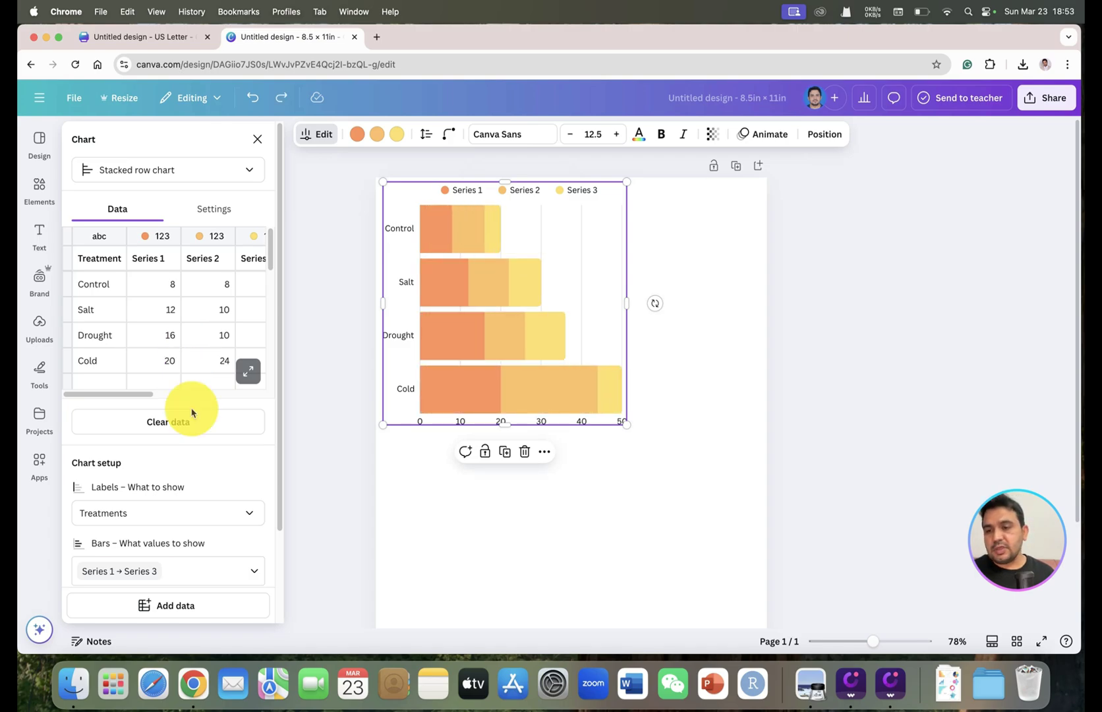
Step: Examine the options for adding chart data from Google Sheets or a file, cancelling the upload dialog
left_click(174, 612)
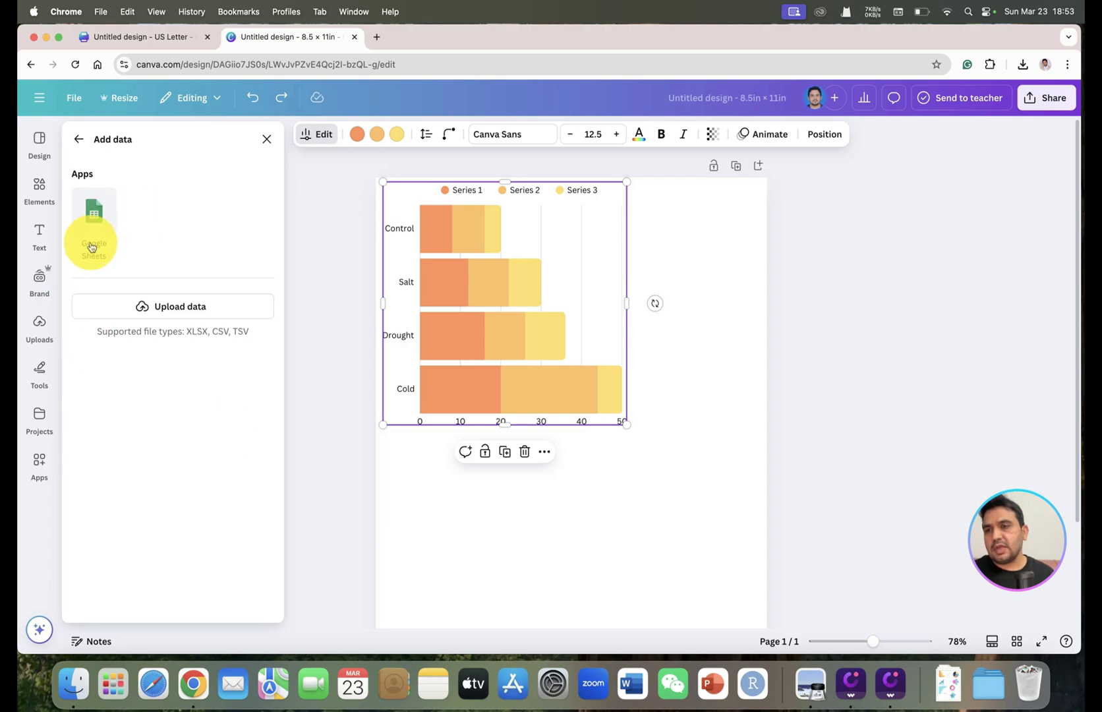
left_click(158, 307)
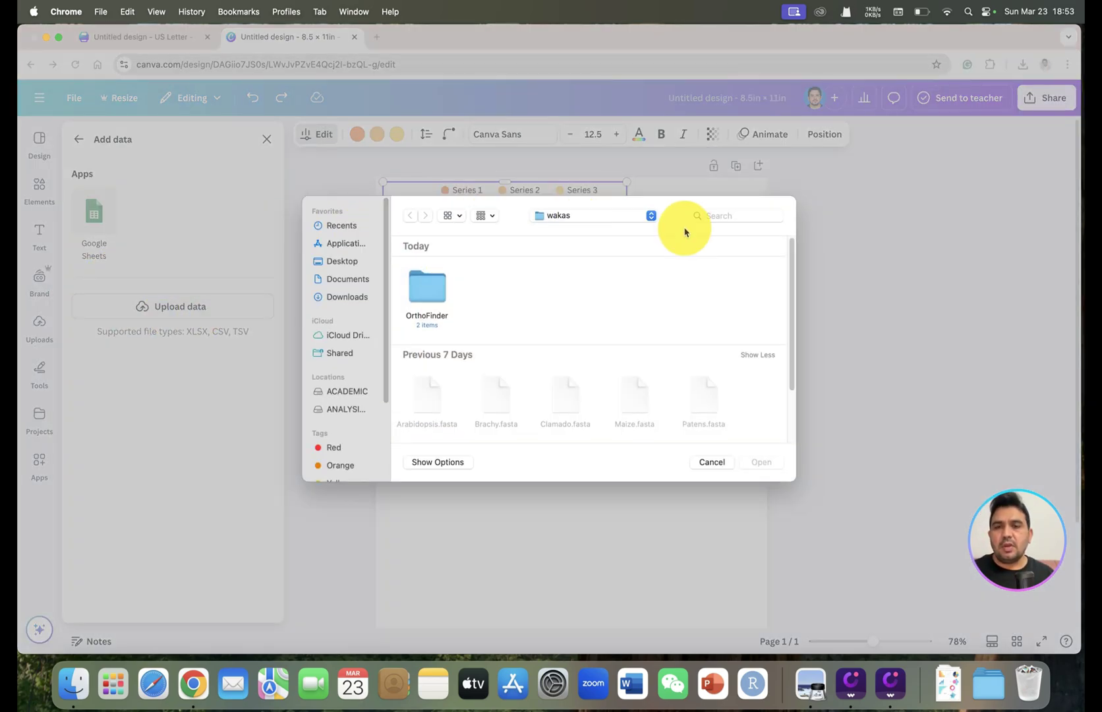
key("Escape")
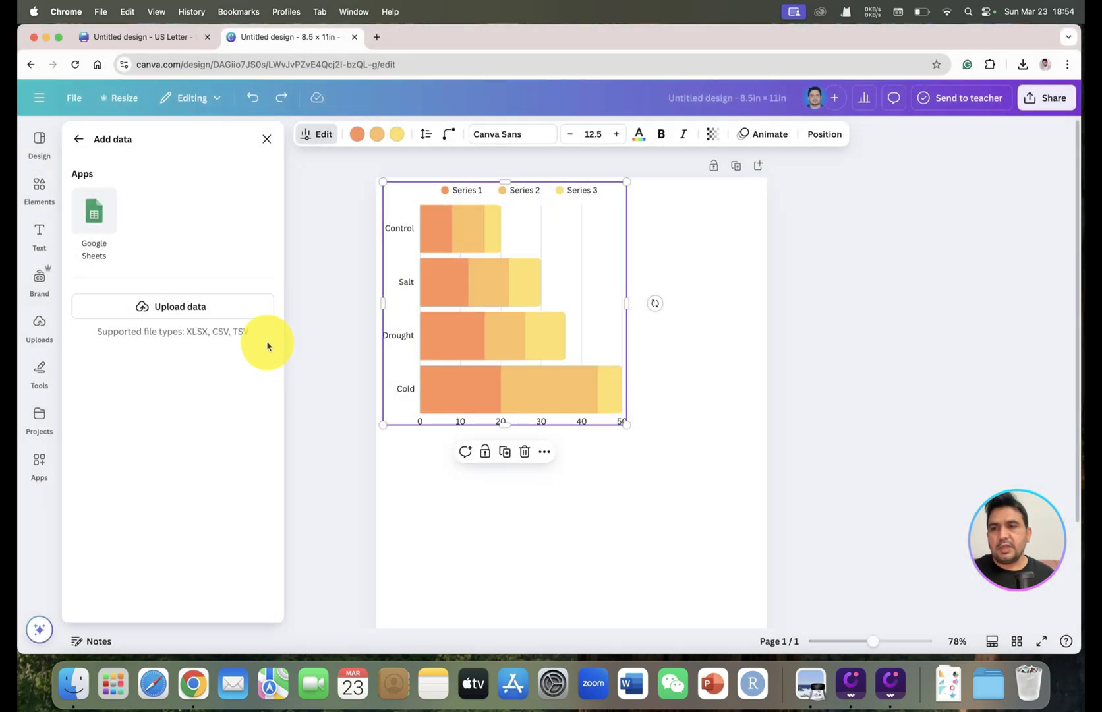
left_click(267, 139)
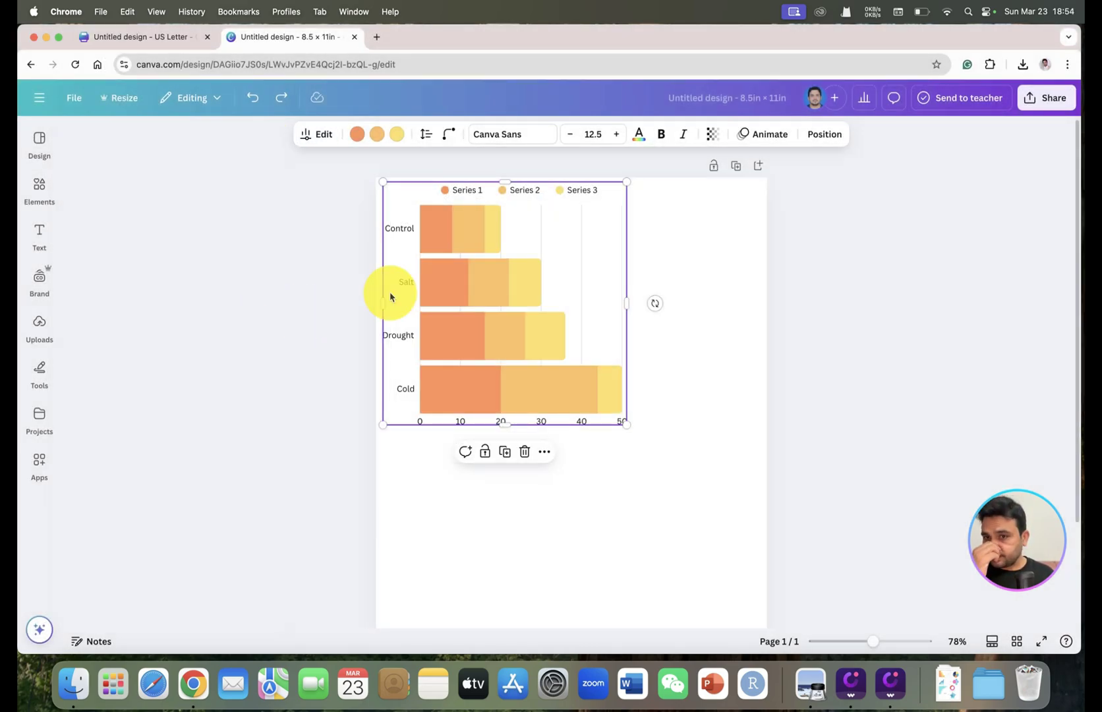
Step: Open the chart's display settings and turn the axis labels off and back on
left_click(319, 139)
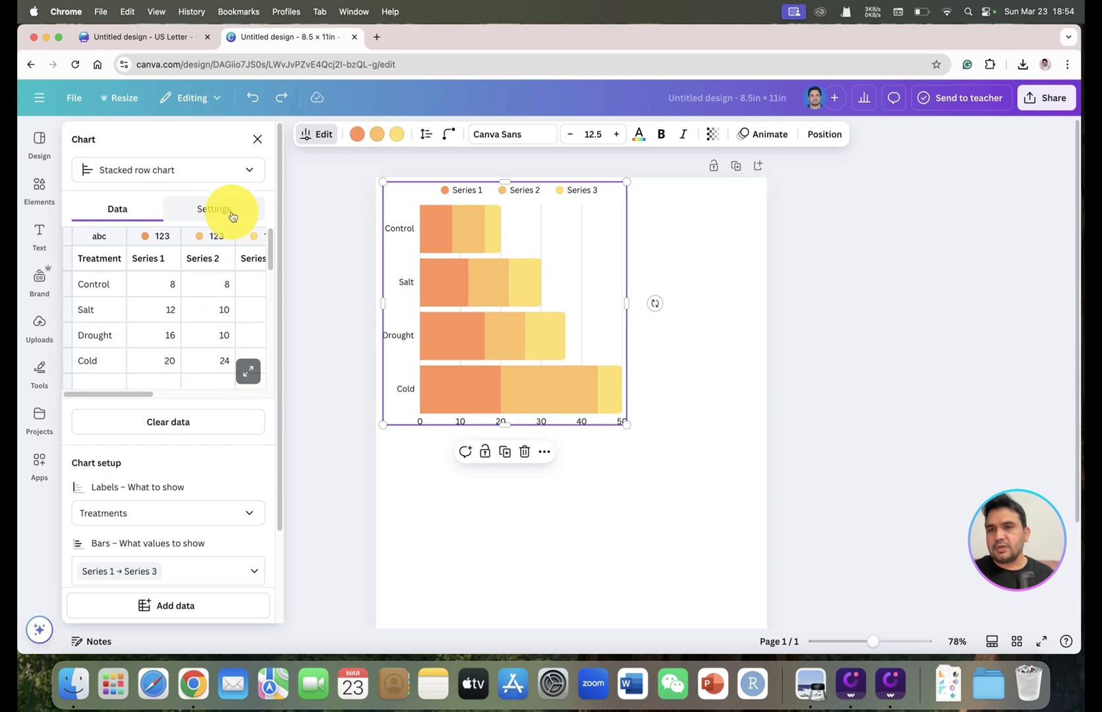
left_click(440, 406)
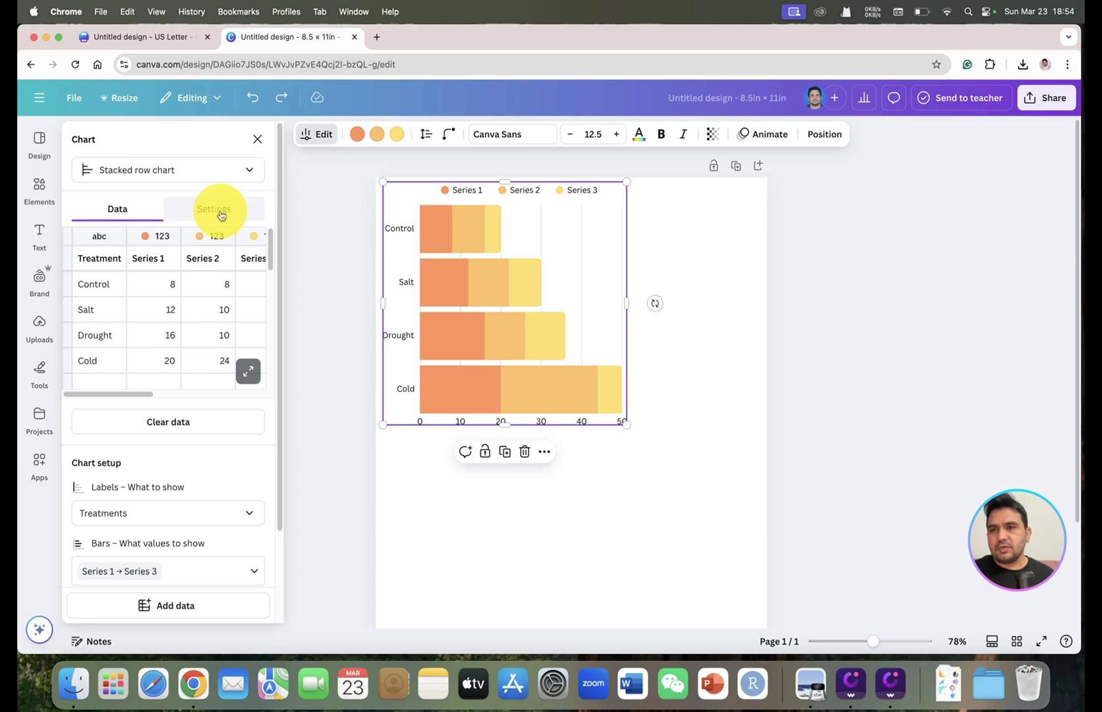
left_click(222, 216)
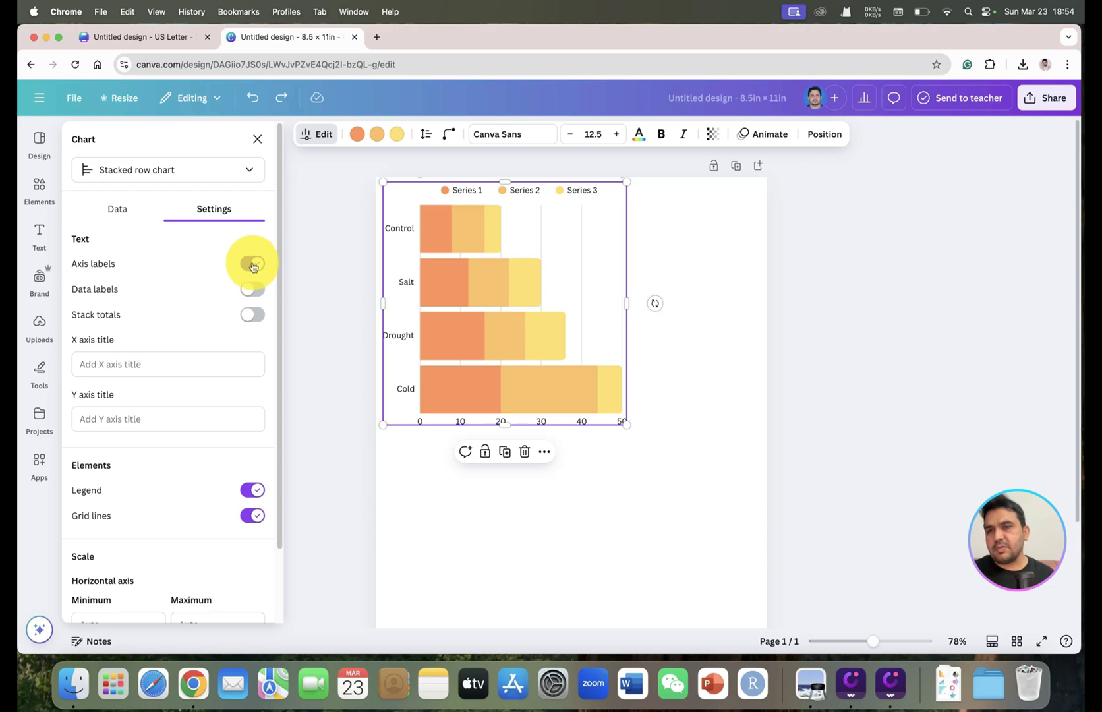
left_click(252, 264)
left_click(255, 264)
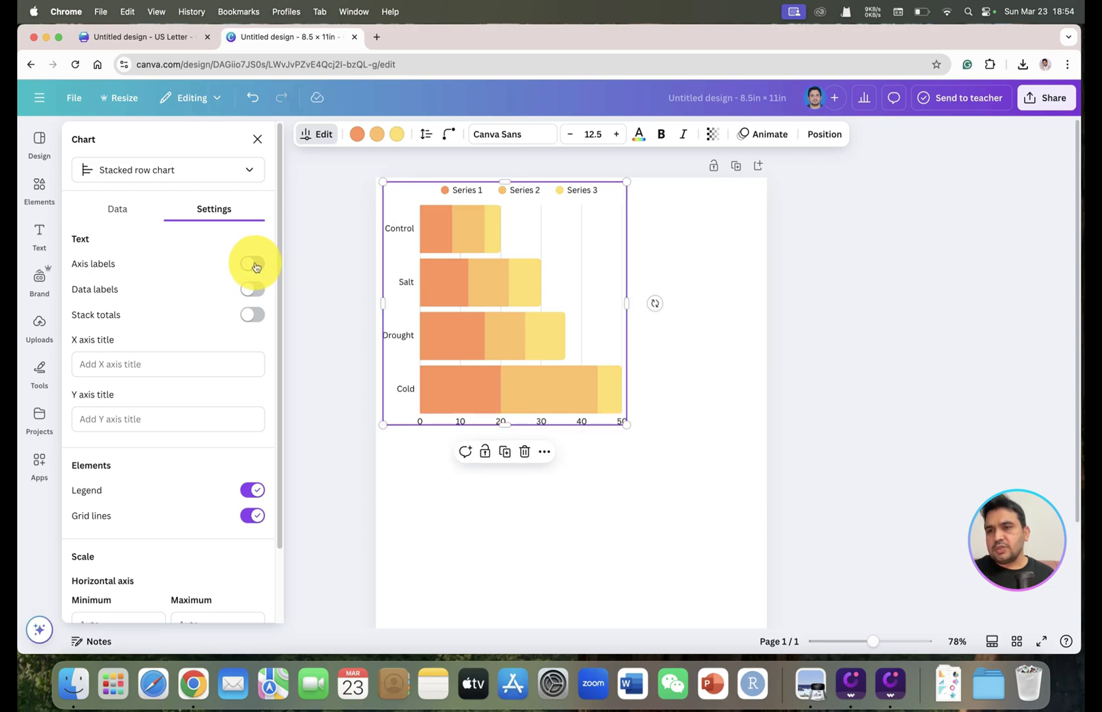
Step: Title the chart's X axis "Length of roots" and its Y axis "Treatments"
left_click(133, 367)
type("Len")
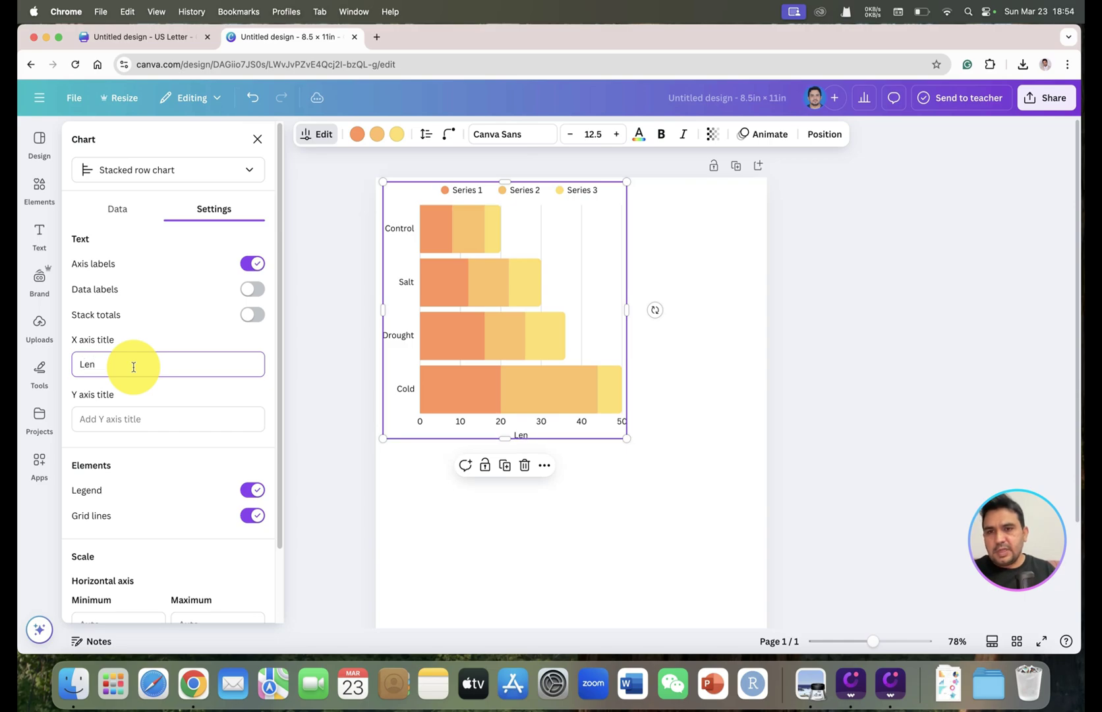
type("gth of roots")
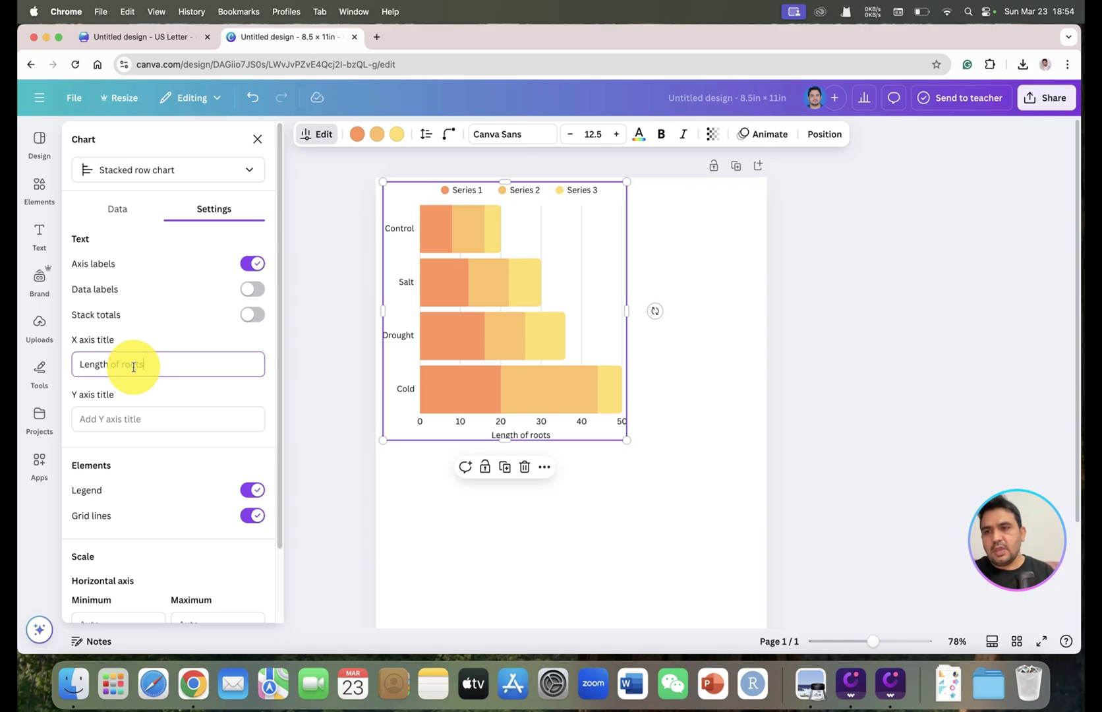
left_click(122, 421)
type("Treatments")
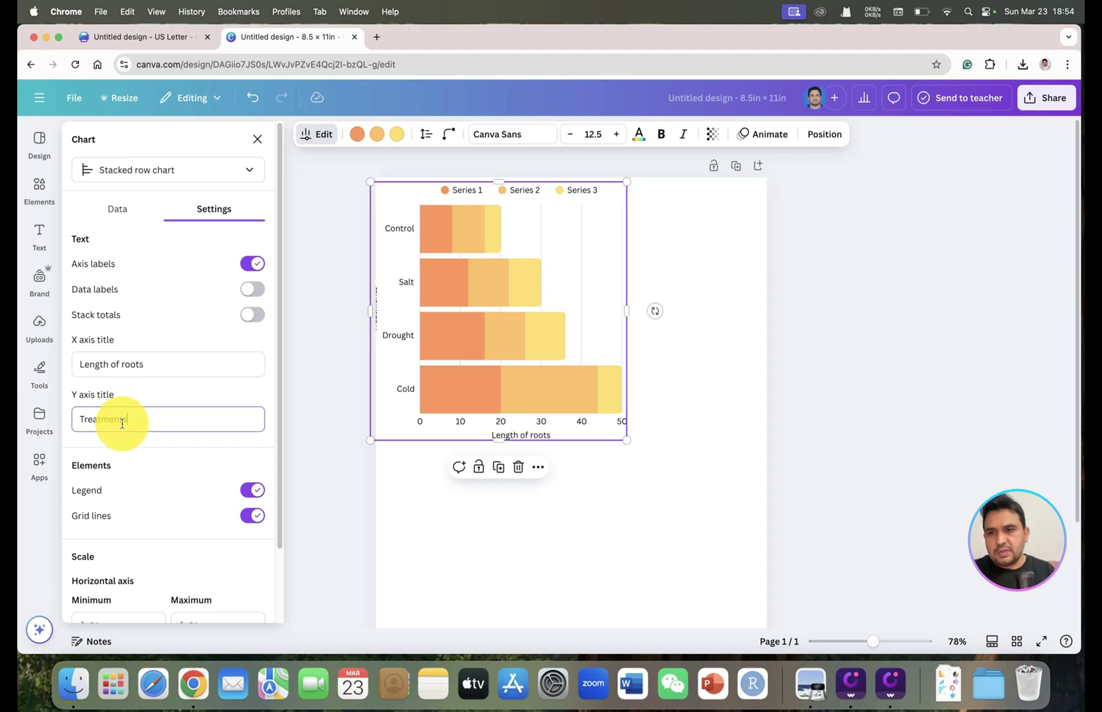
Step: Move the chart to the upper middle of the page, with its Y axis title inside the page edge
left_click(654, 499)
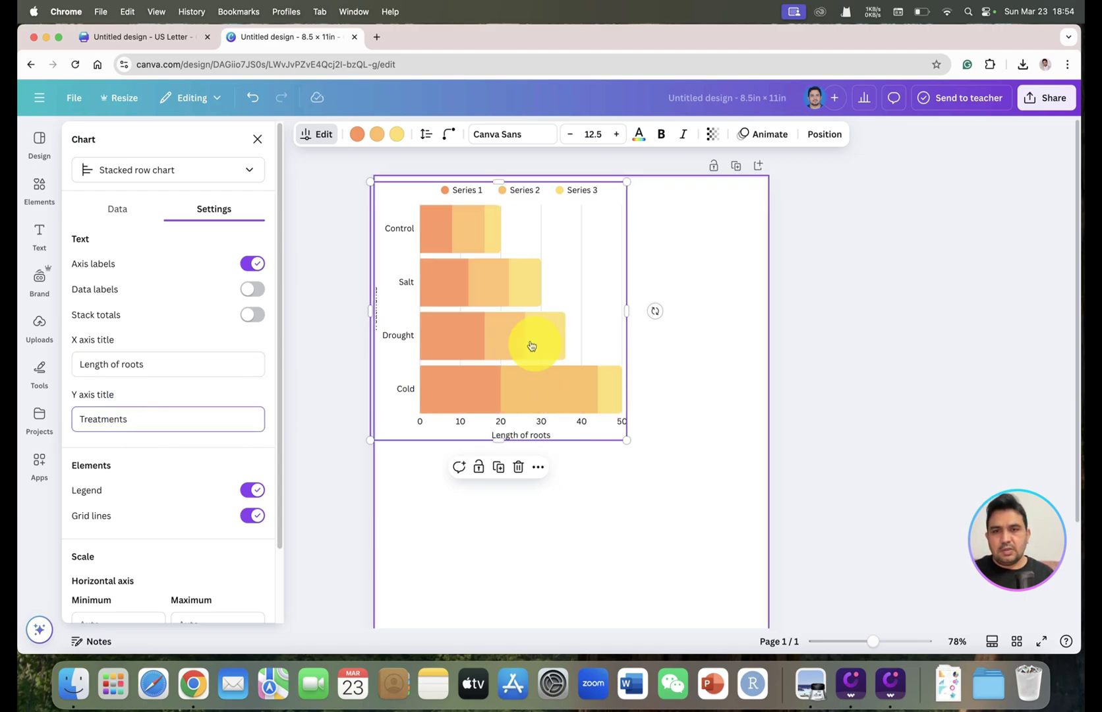
left_click(485, 352)
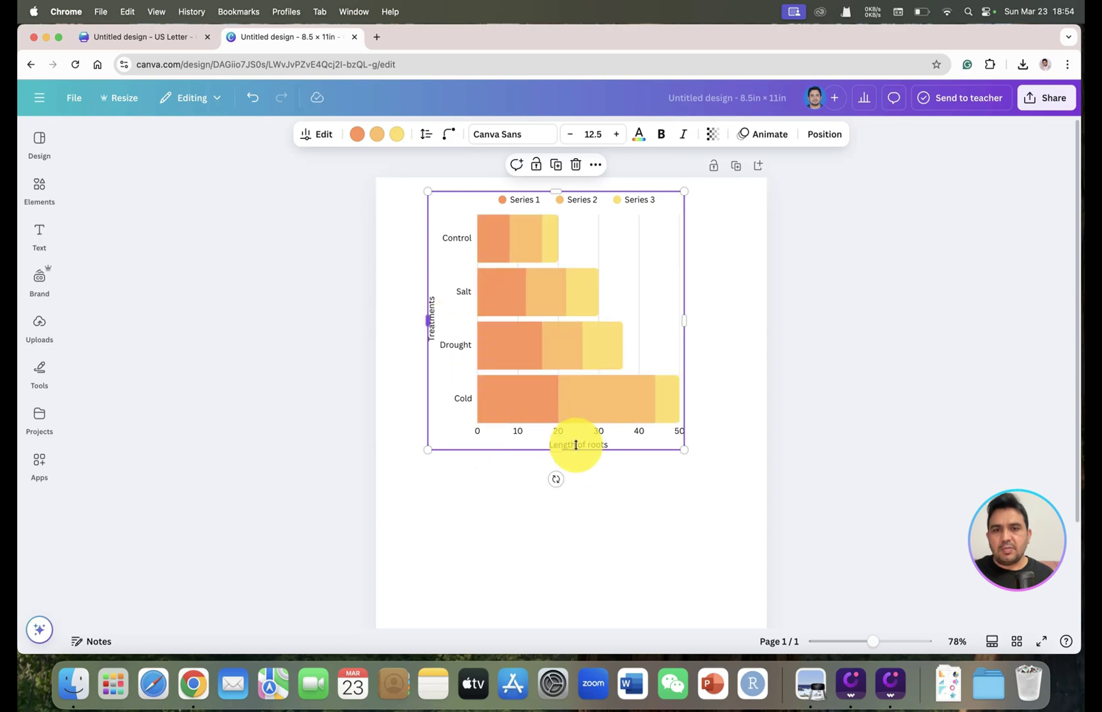
Step: Turn off the row chart's legend in its settings, and switch its grid lines off and back on
left_click(308, 135)
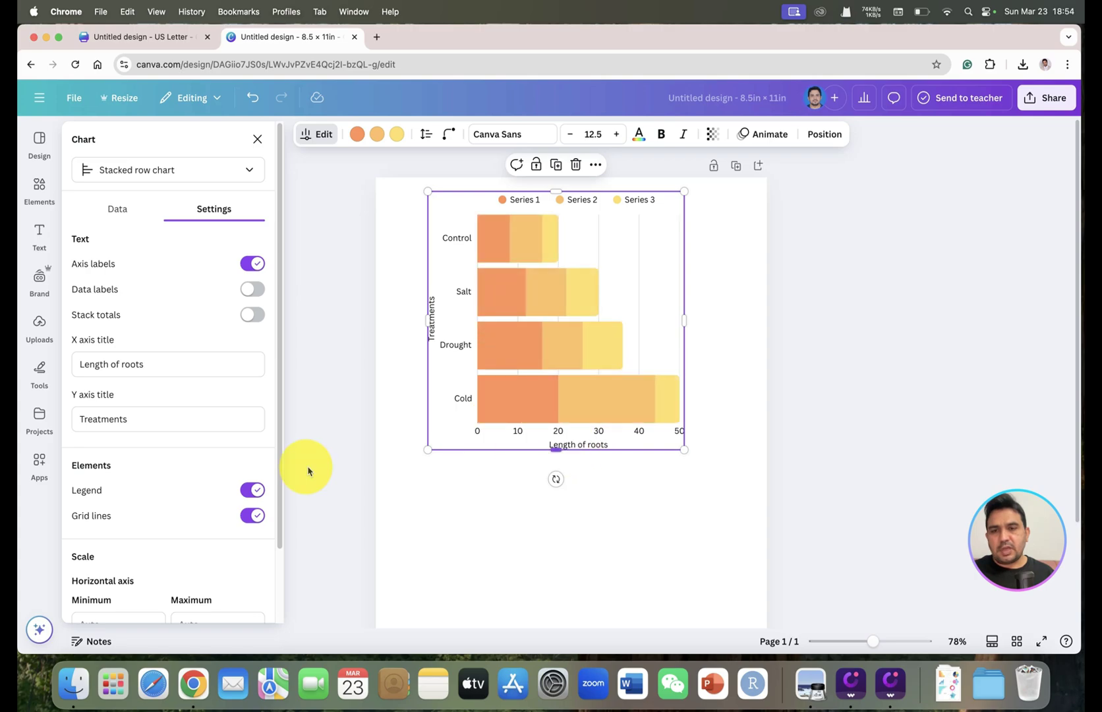
left_click(252, 491)
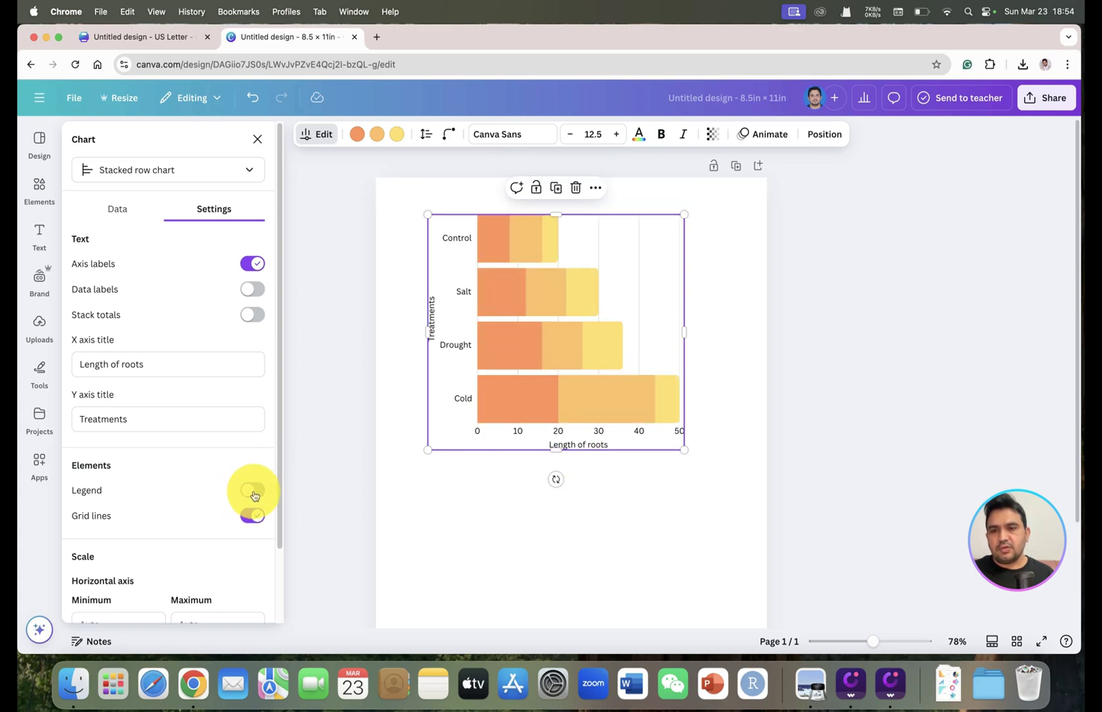
left_click(257, 494)
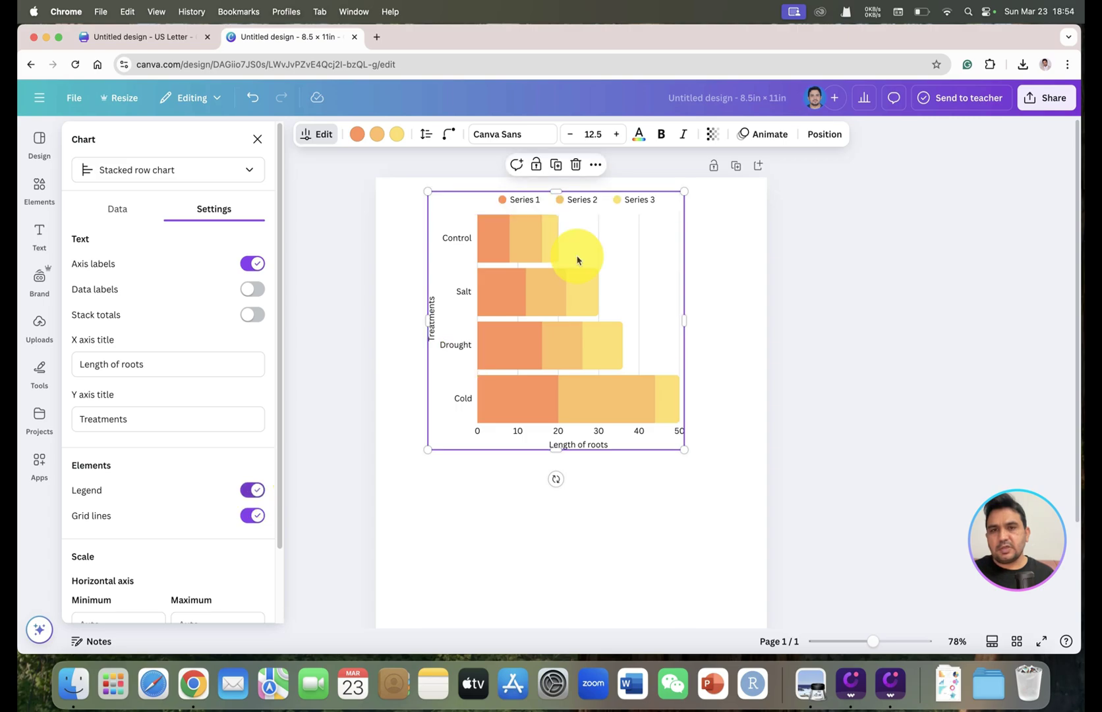
left_click(255, 491)
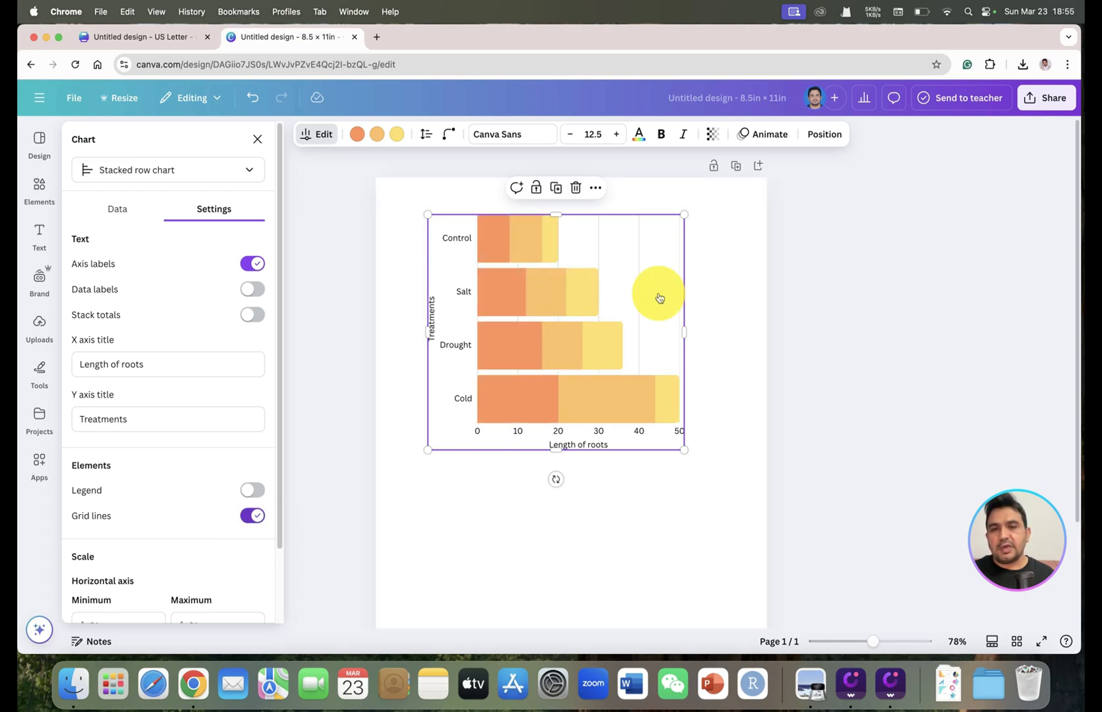
left_click(251, 518)
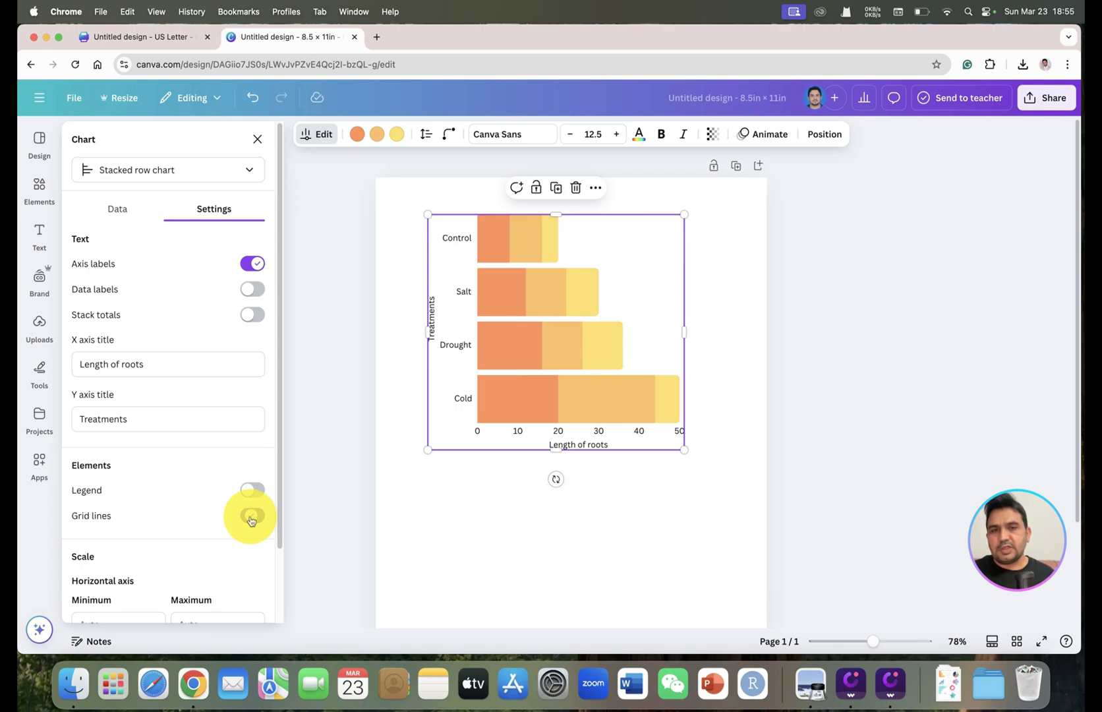
left_click(256, 520)
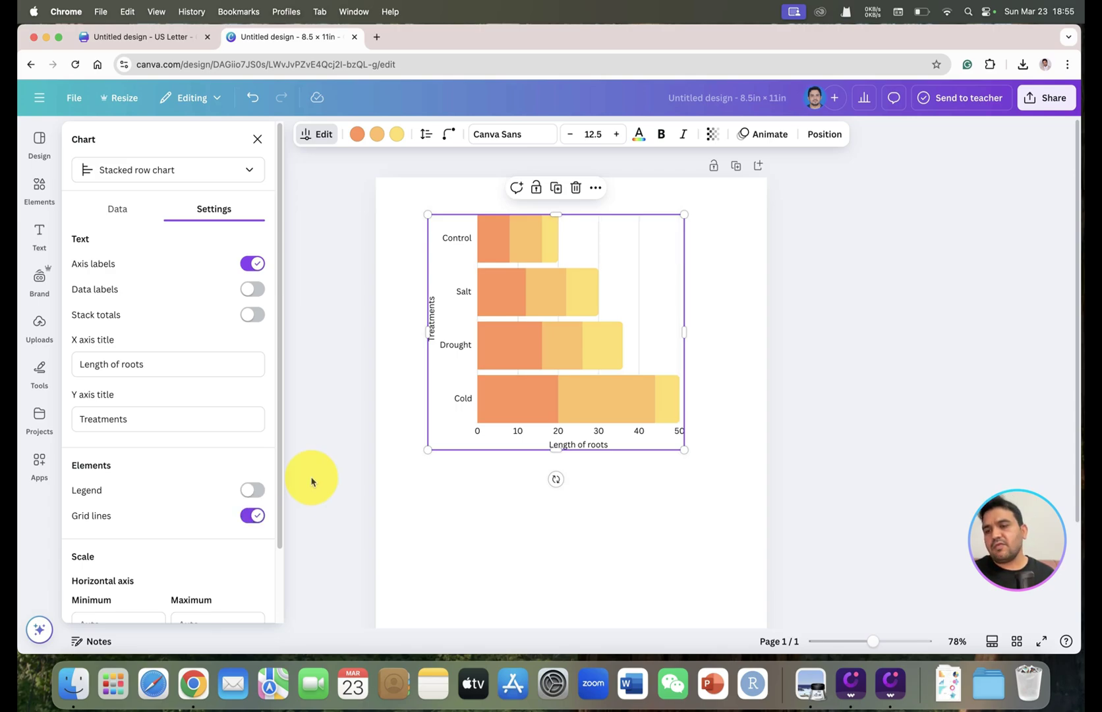
Step: Set the row chart's horizontal axis increments to 50 and turn off its grid lines
scroll(275, 469, "down", 2)
scroll(264, 508, "down", 2)
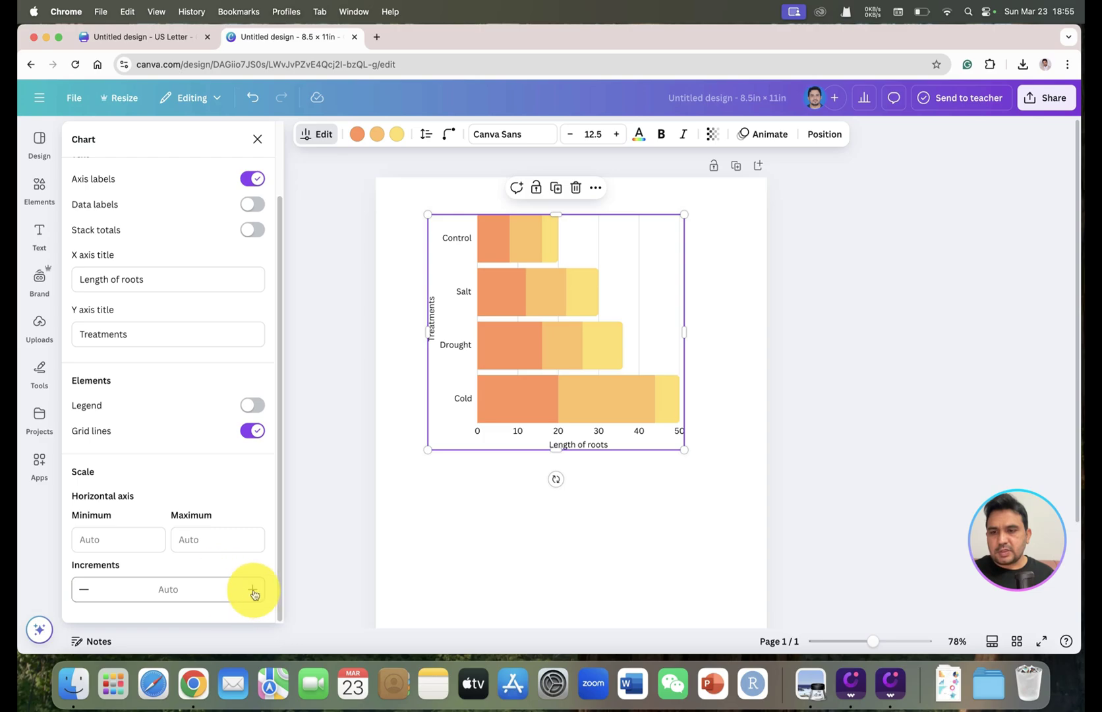
left_click(253, 591)
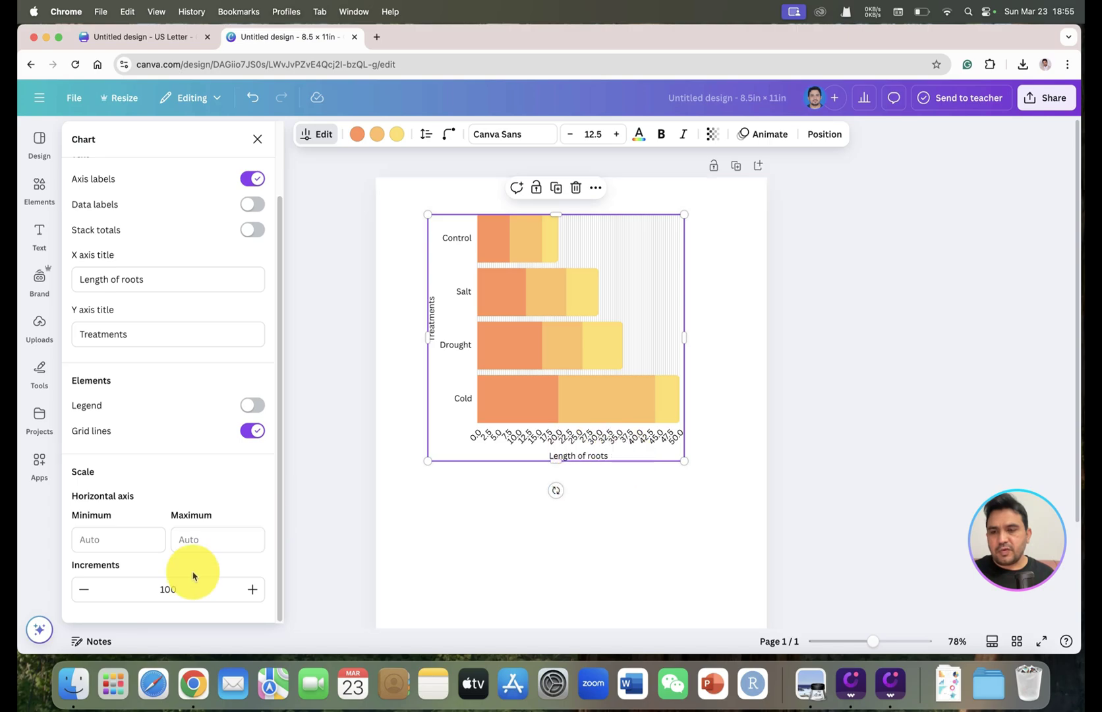
double_click(138, 587)
type("50")
key("Escape")
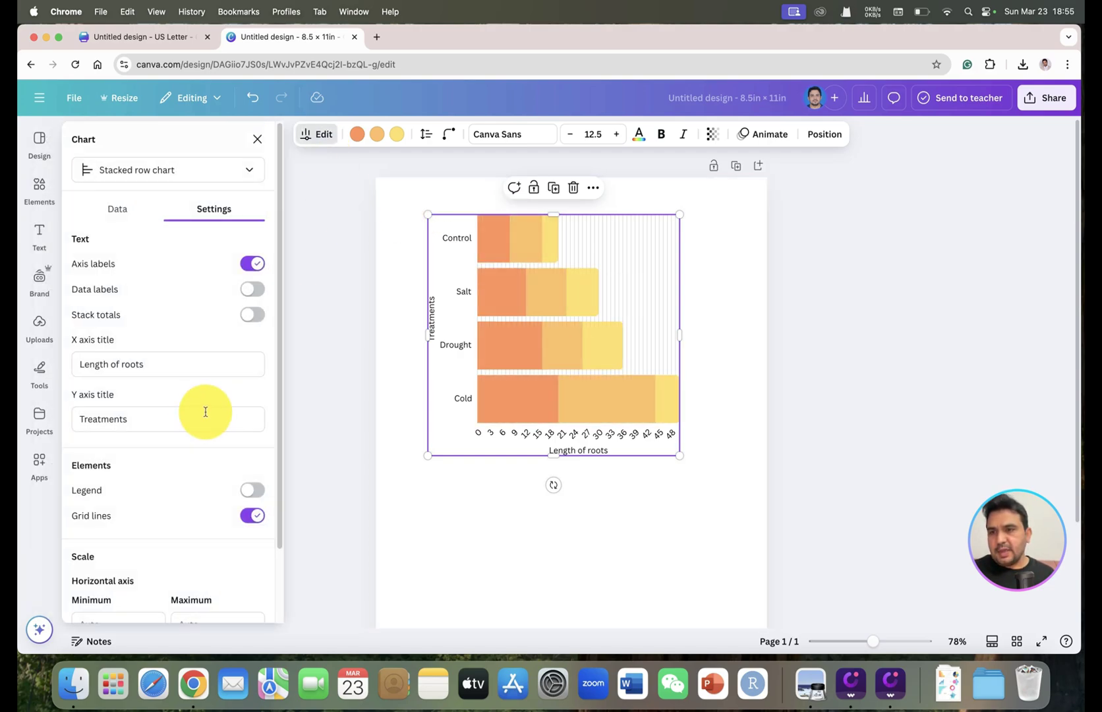
left_click(251, 515)
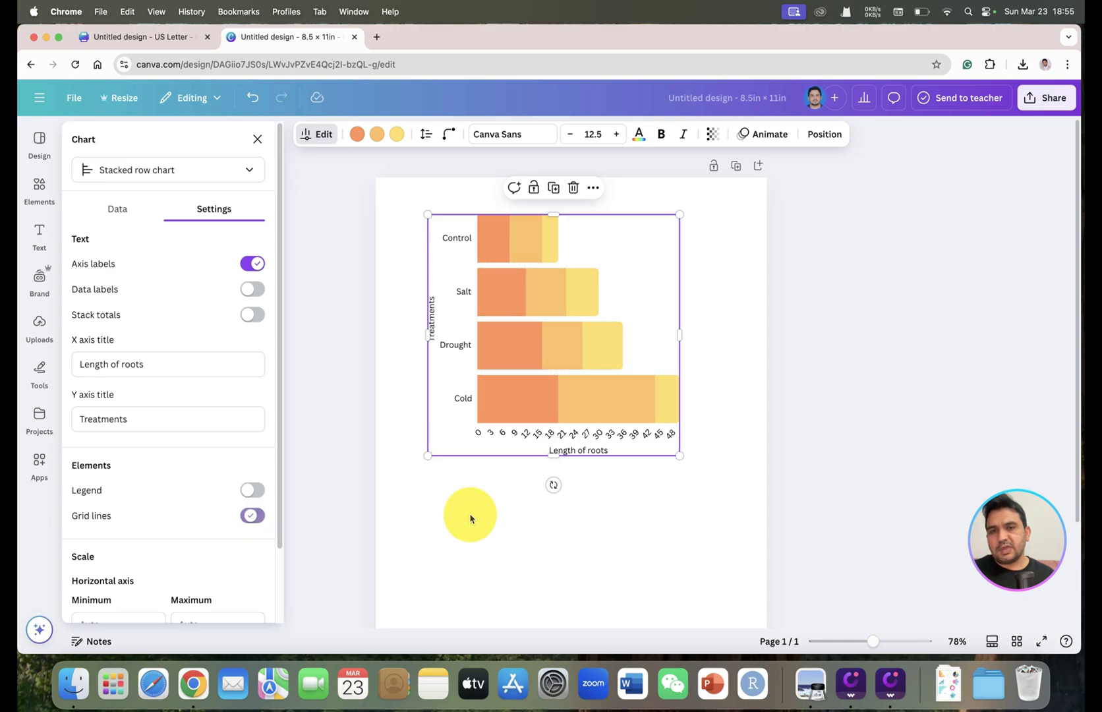
Step: Shrink the row chart to just over a third of the page width and place it in the page's upper-left corner
left_click_drag(603, 387, 697, 480)
left_click(602, 521)
left_click(610, 371)
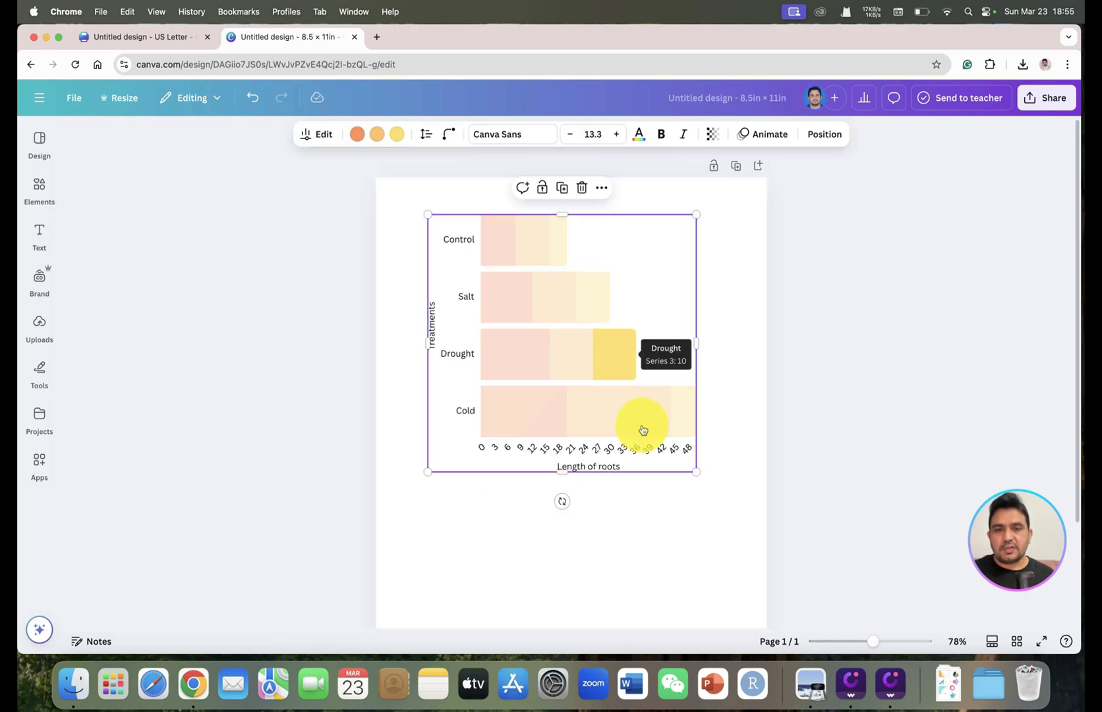
left_click(711, 498)
left_click(697, 474)
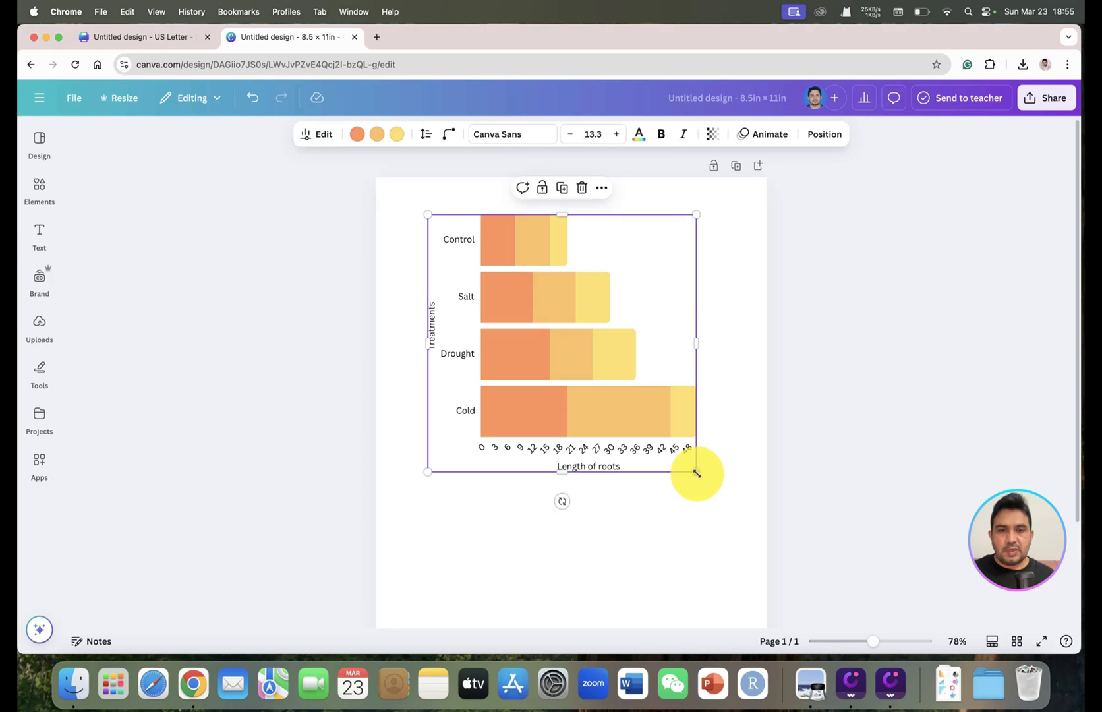
left_click_drag(649, 441, 533, 329)
left_click_drag(527, 270, 451, 239)
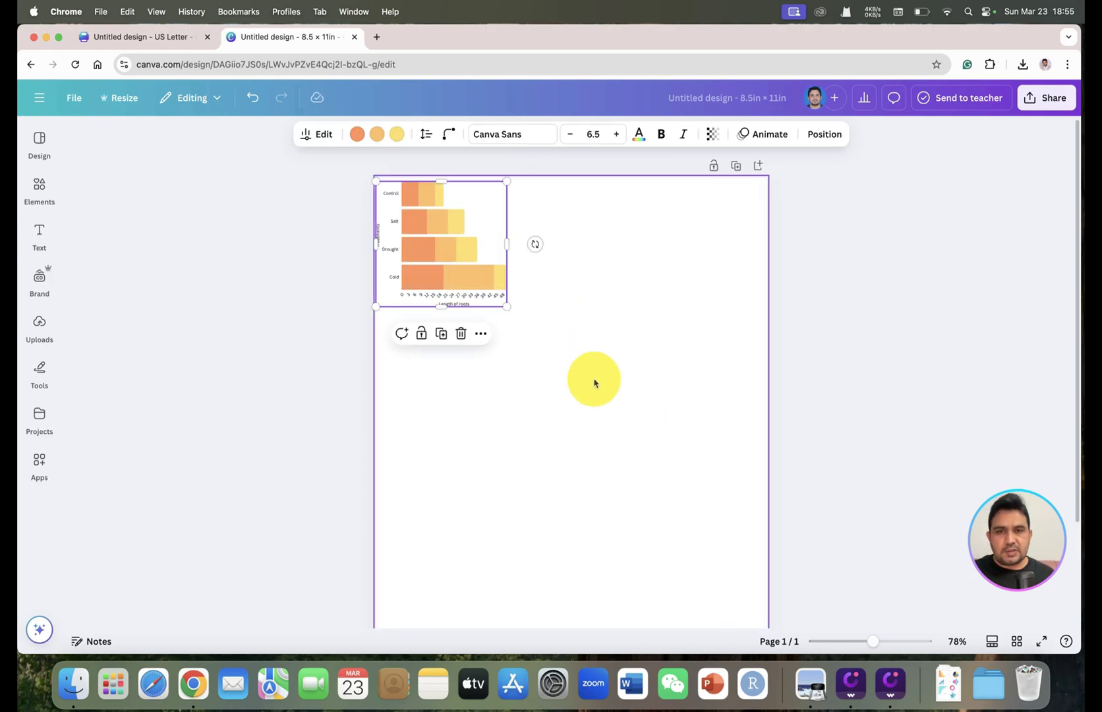
left_click(594, 382)
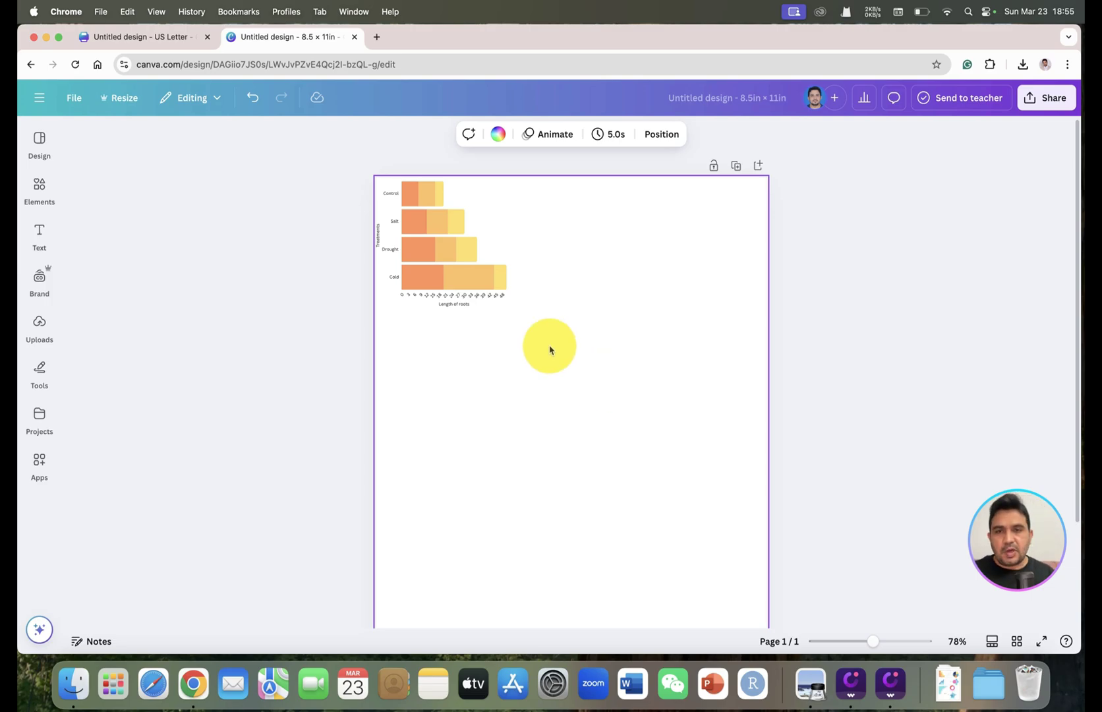
left_click(495, 278)
left_click_drag(509, 307, 526, 324)
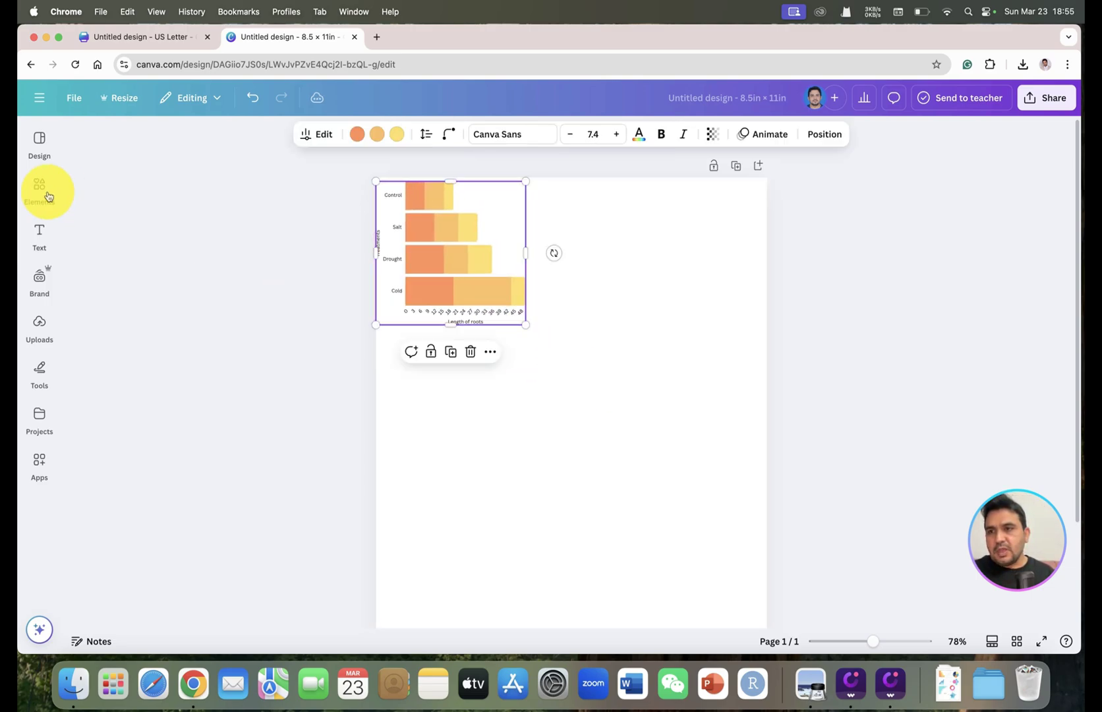
Step: Insert a multi-series line chart and place it, reduced in size, directly right of the row chart along the page's top
left_click(46, 194)
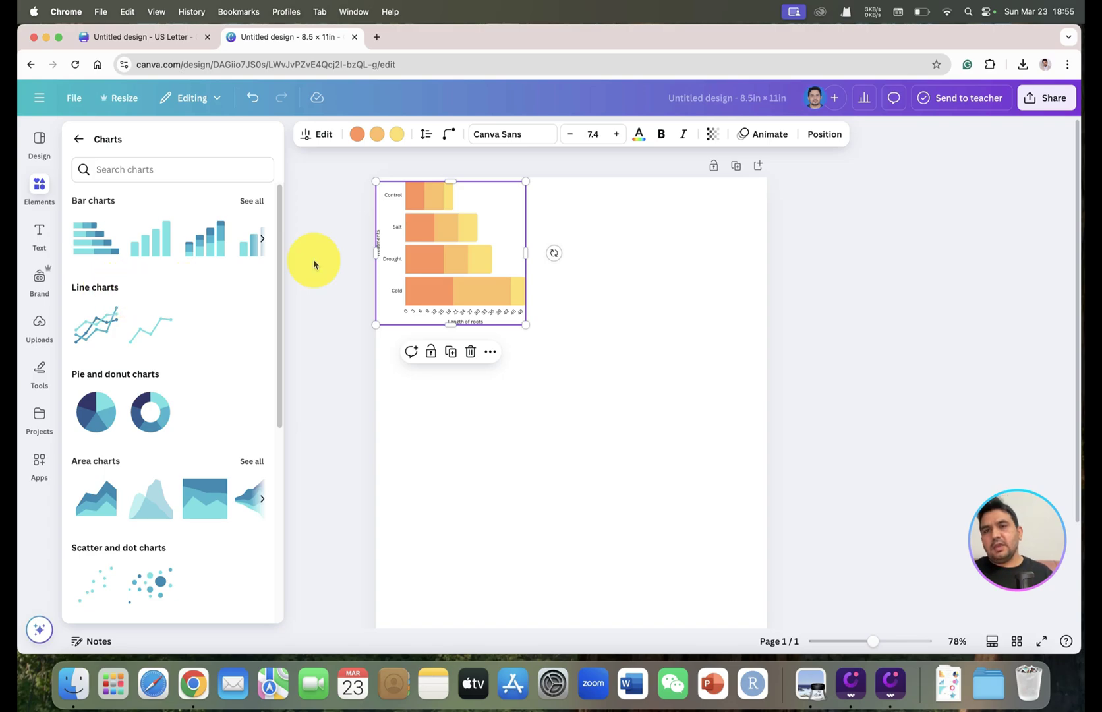
left_click(41, 197)
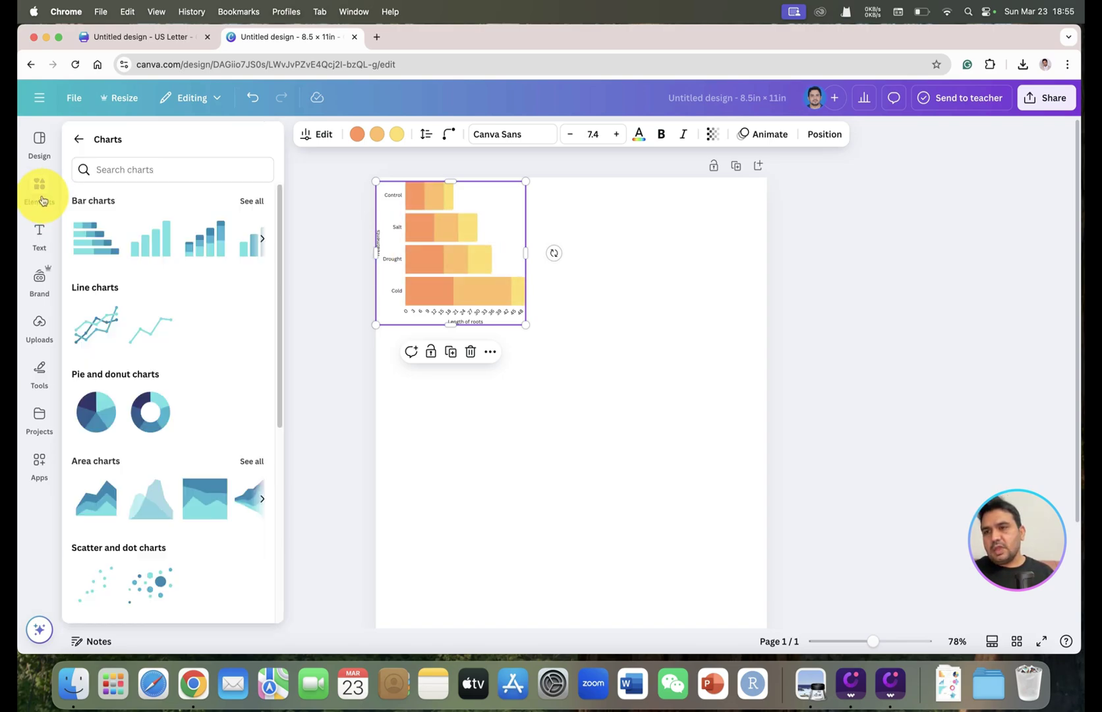
left_click(102, 332)
left_click_drag(716, 257, 504, 522)
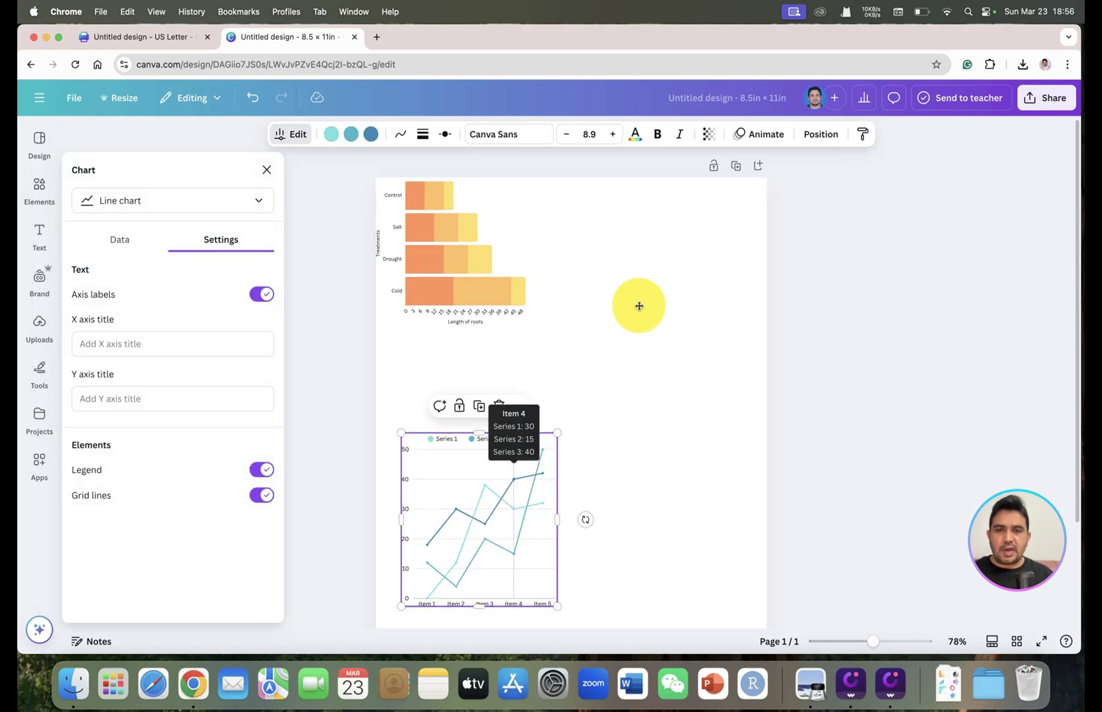
left_click_drag(638, 305, 639, 288)
left_click_drag(691, 369, 650, 326)
left_click_drag(607, 284, 602, 276)
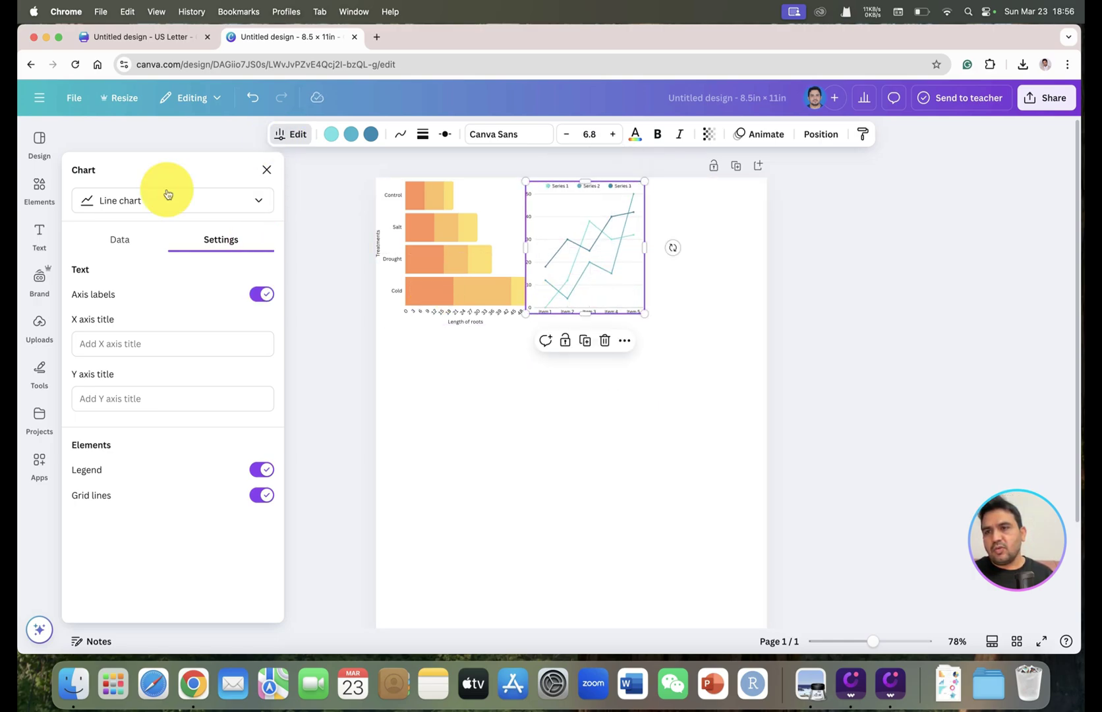
Step: Look through the line chart's data columns, and enlarge the chart slightly with a small gap beside the row chart
left_click(125, 240)
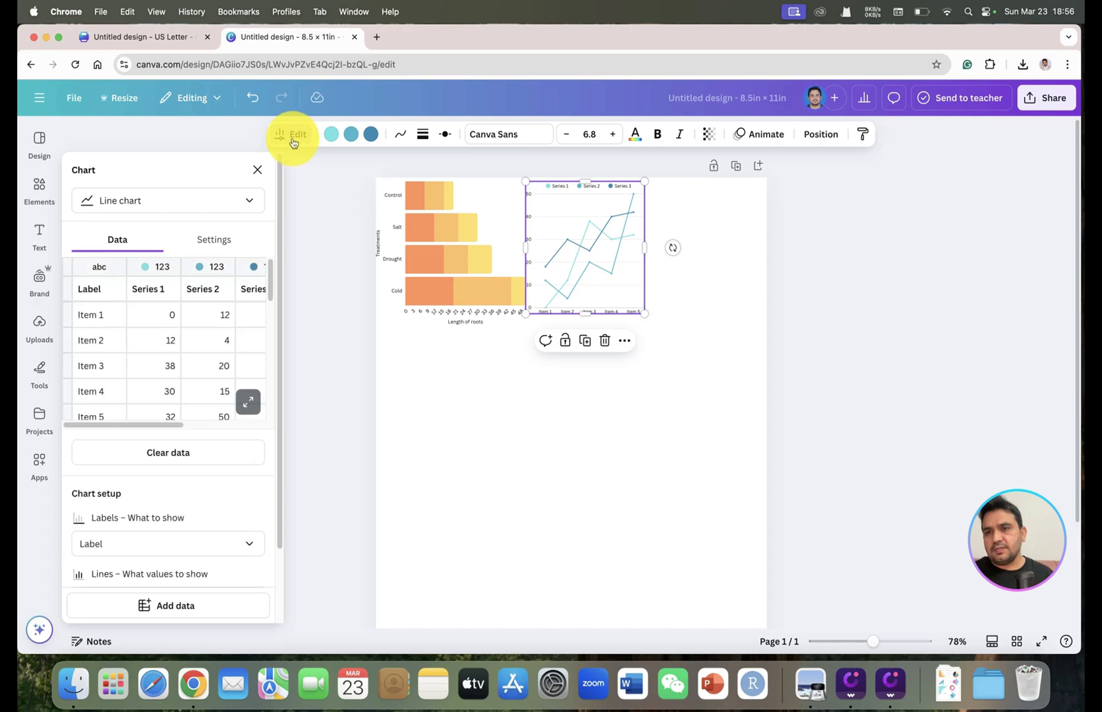
left_click_drag(134, 427, 184, 429)
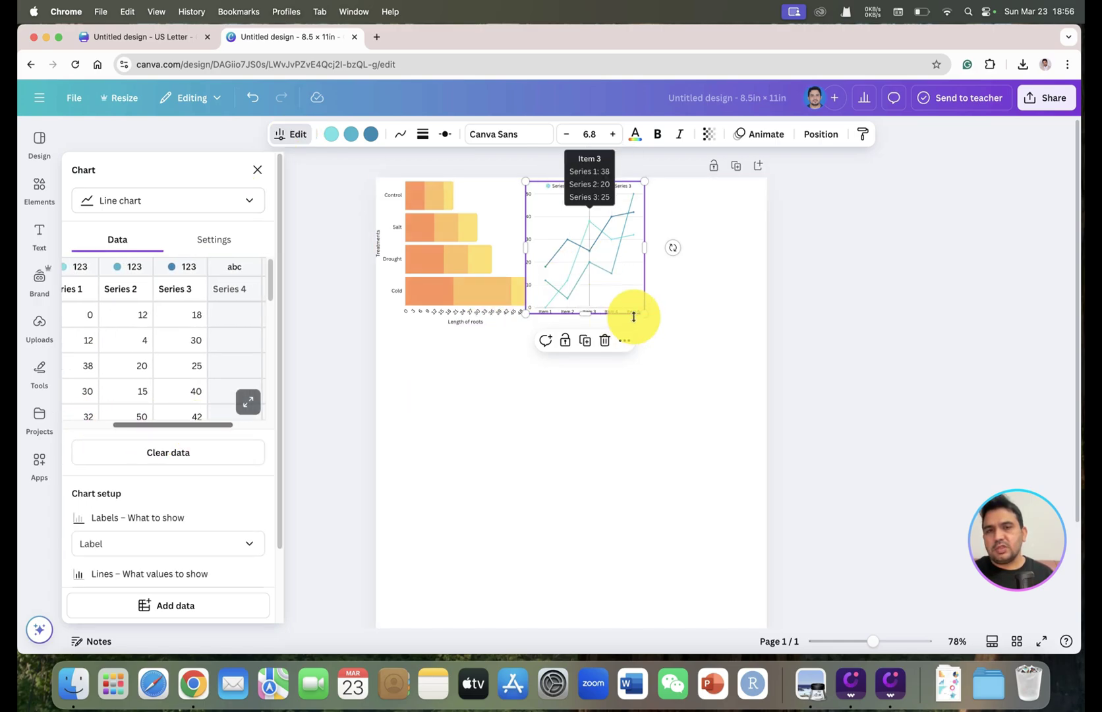
left_click_drag(651, 320, 661, 320)
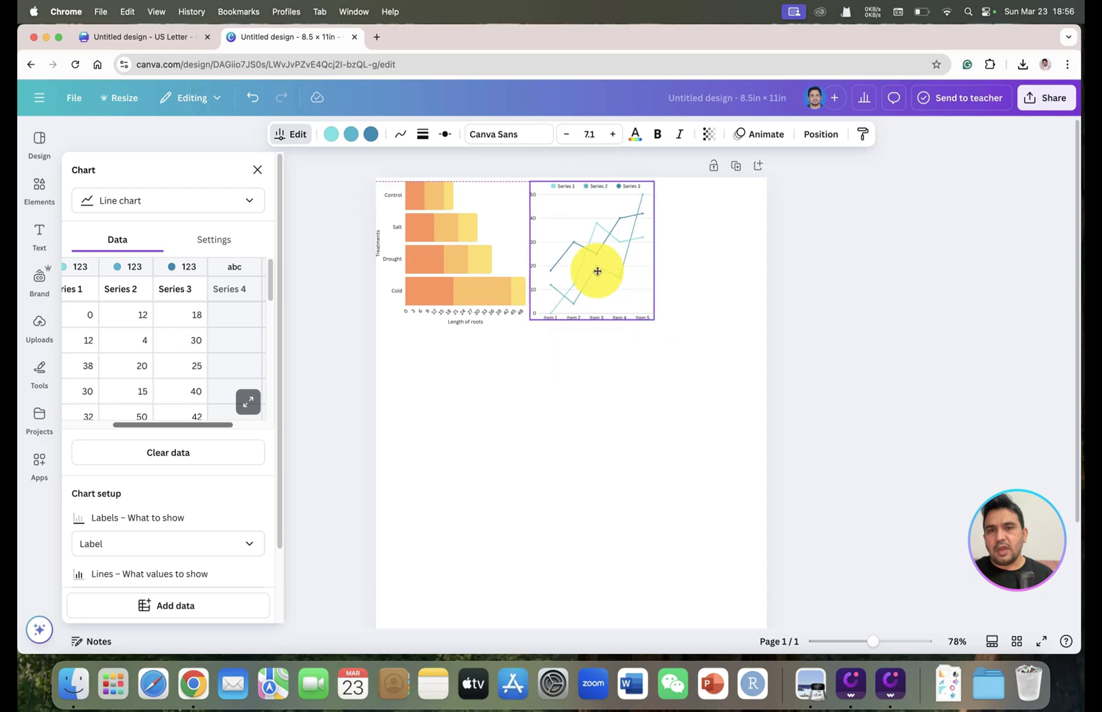
Step: Recolour the line chart's Series 1 yellow and its Series 2 green, closing the colour choices when done
left_click(330, 134)
left_click(198, 562)
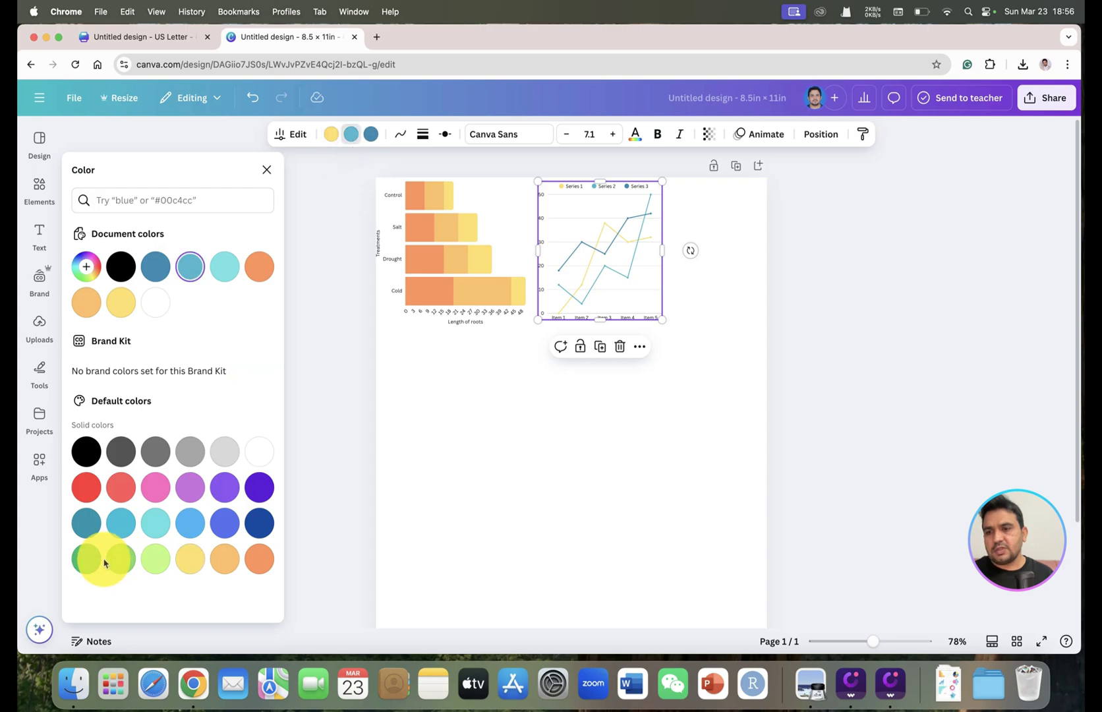
left_click(85, 561)
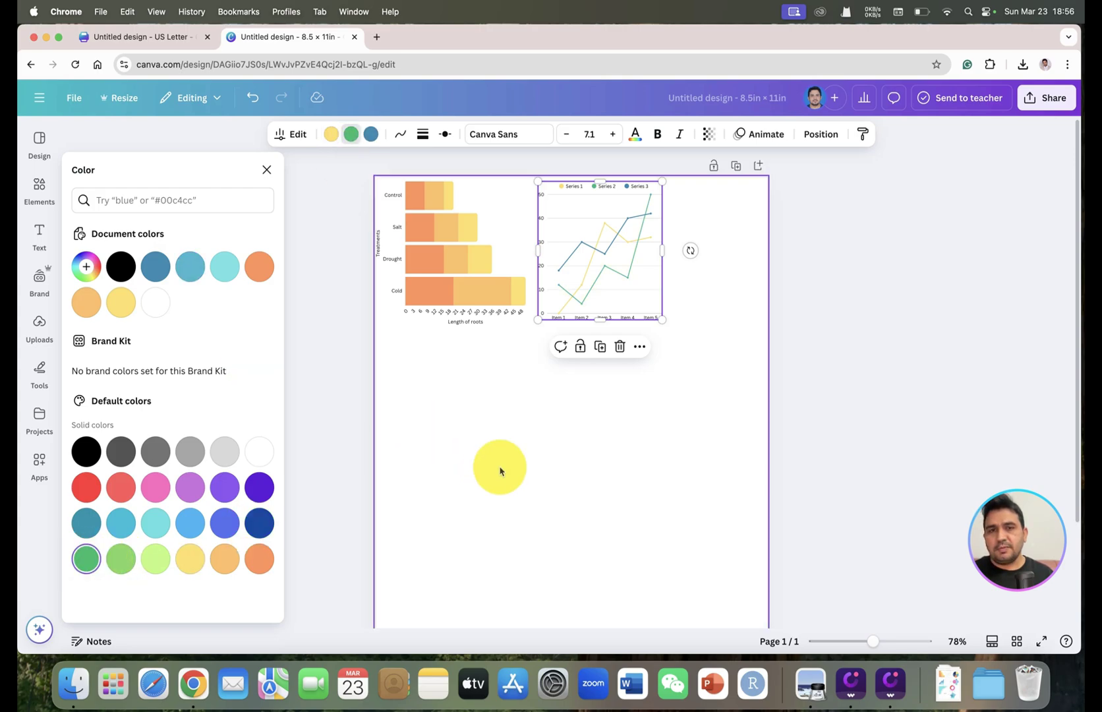
left_click(497, 448)
left_click_drag(613, 306, 611, 304)
left_click_drag(883, 647, 889, 643)
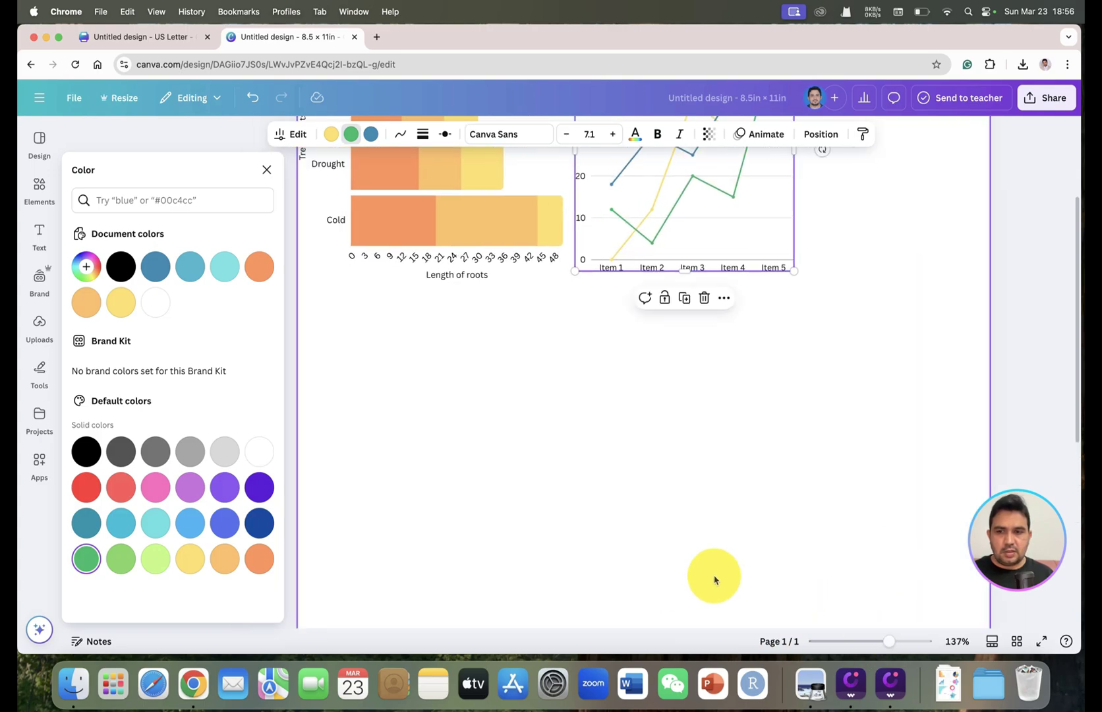
scroll(691, 590, "up", 5)
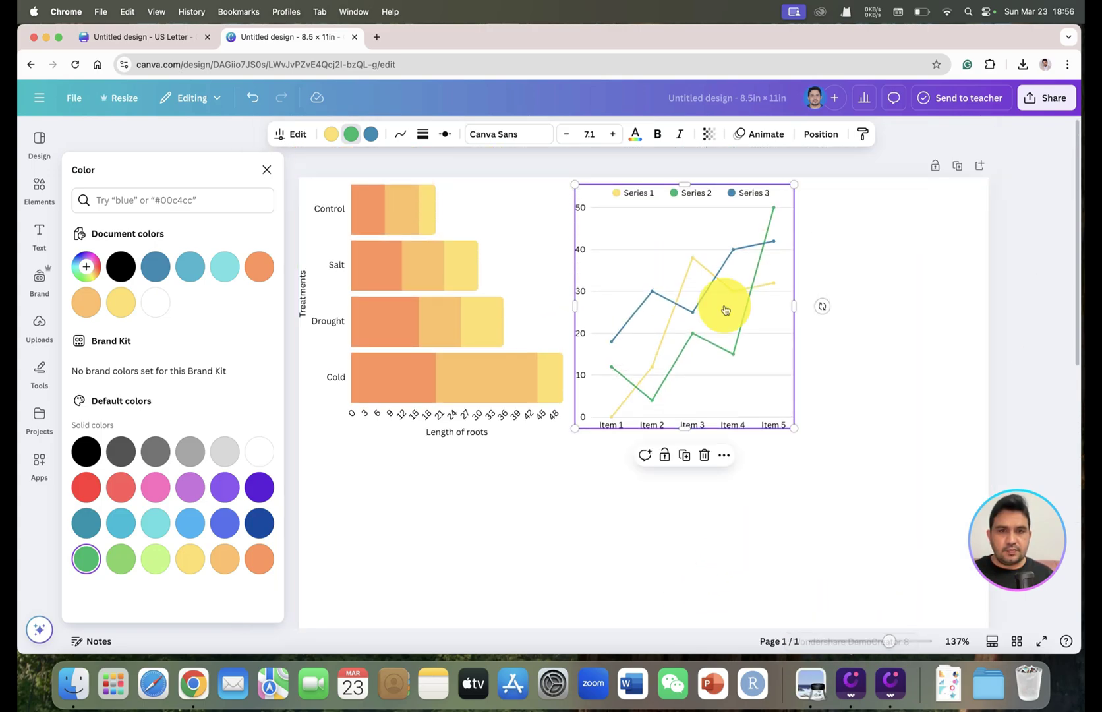
left_click_drag(669, 372, 326, 254)
left_click(266, 171)
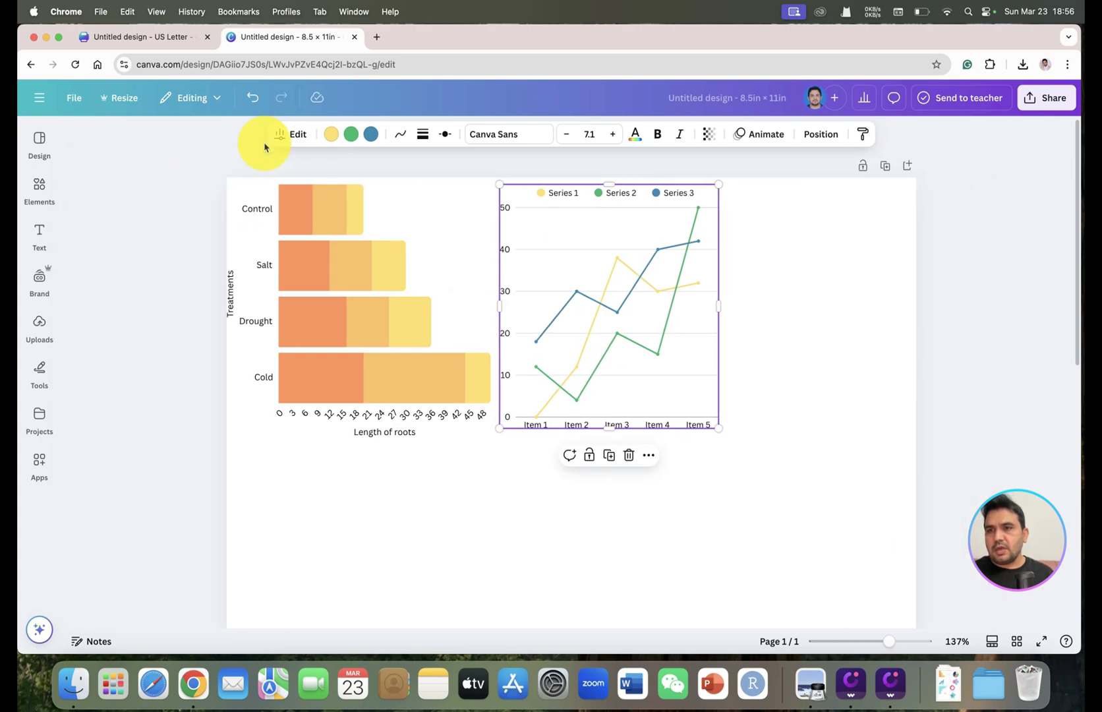
Step: Insert a pie chart on the page and shrink it to about 2.3 × 2.1 in
left_click(41, 181)
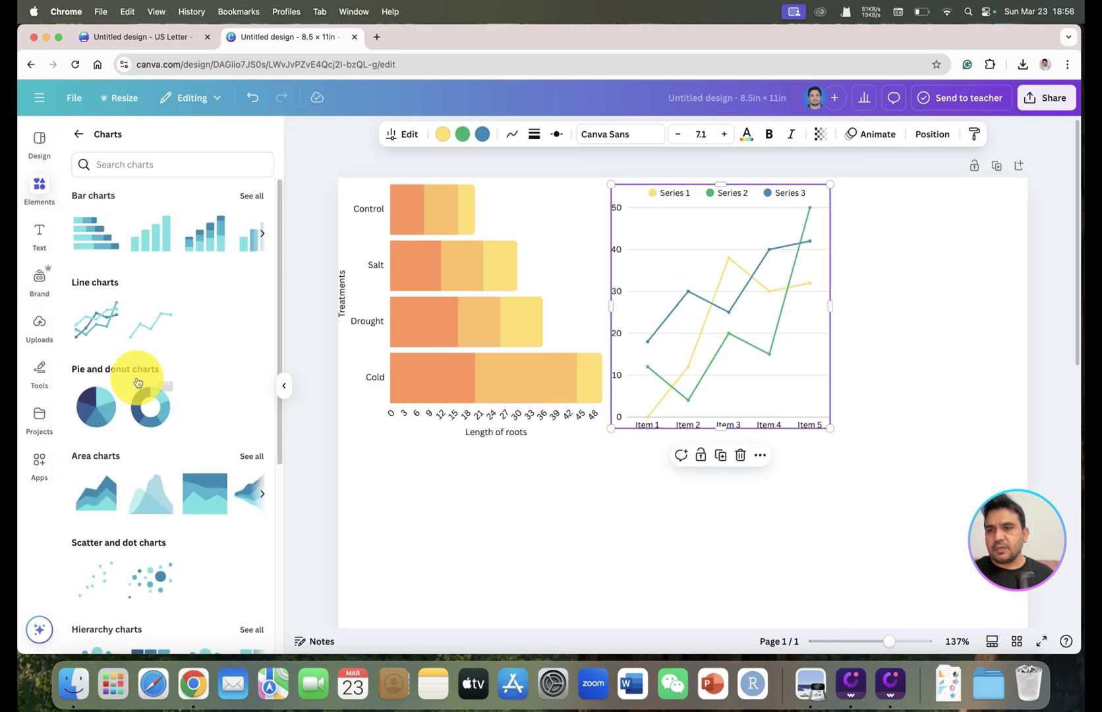
scroll(98, 381, "down", 1)
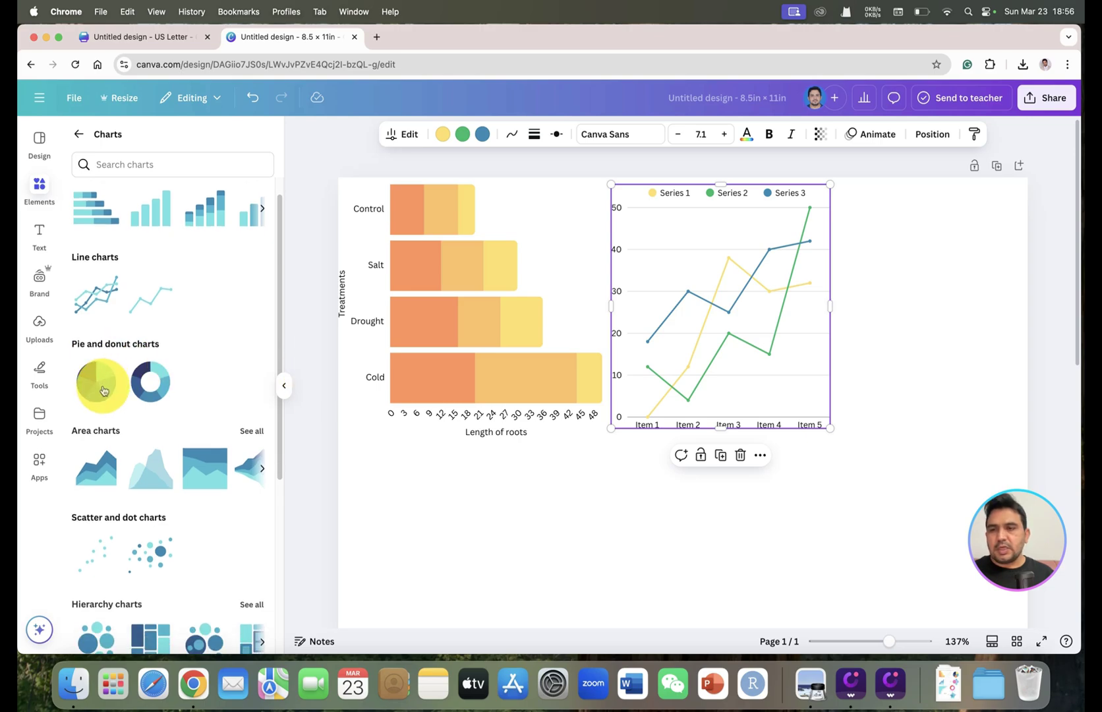
left_click_drag(90, 386, 568, 393)
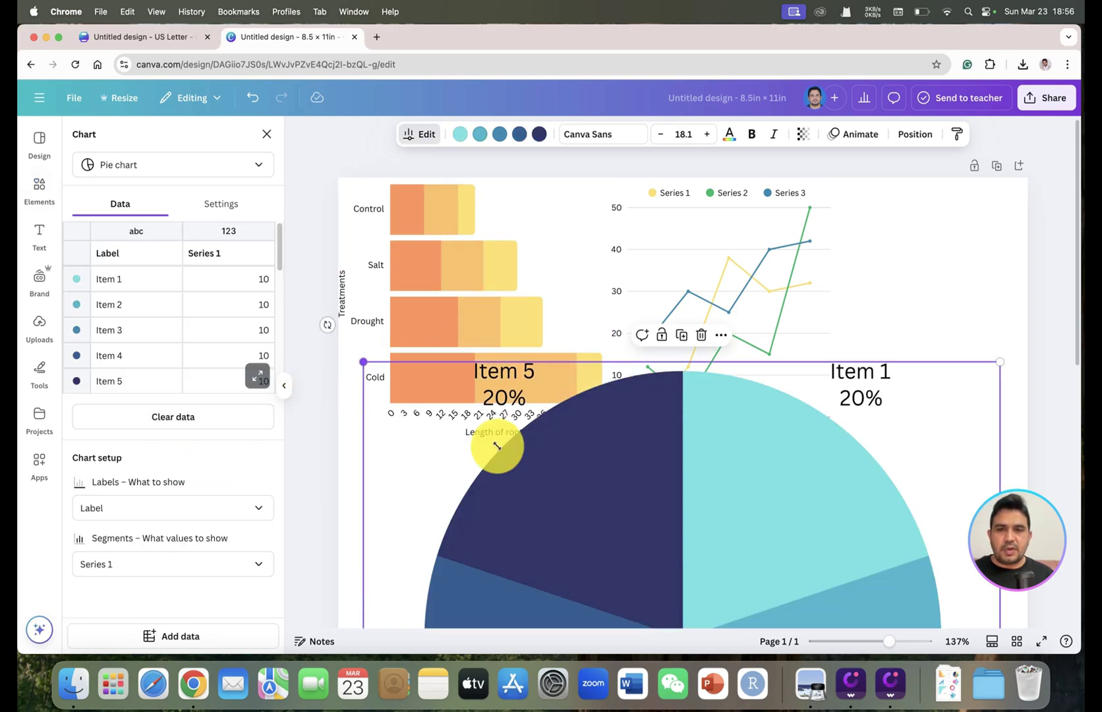
left_click_drag(496, 445, 708, 484)
scroll(824, 423, "down", 8)
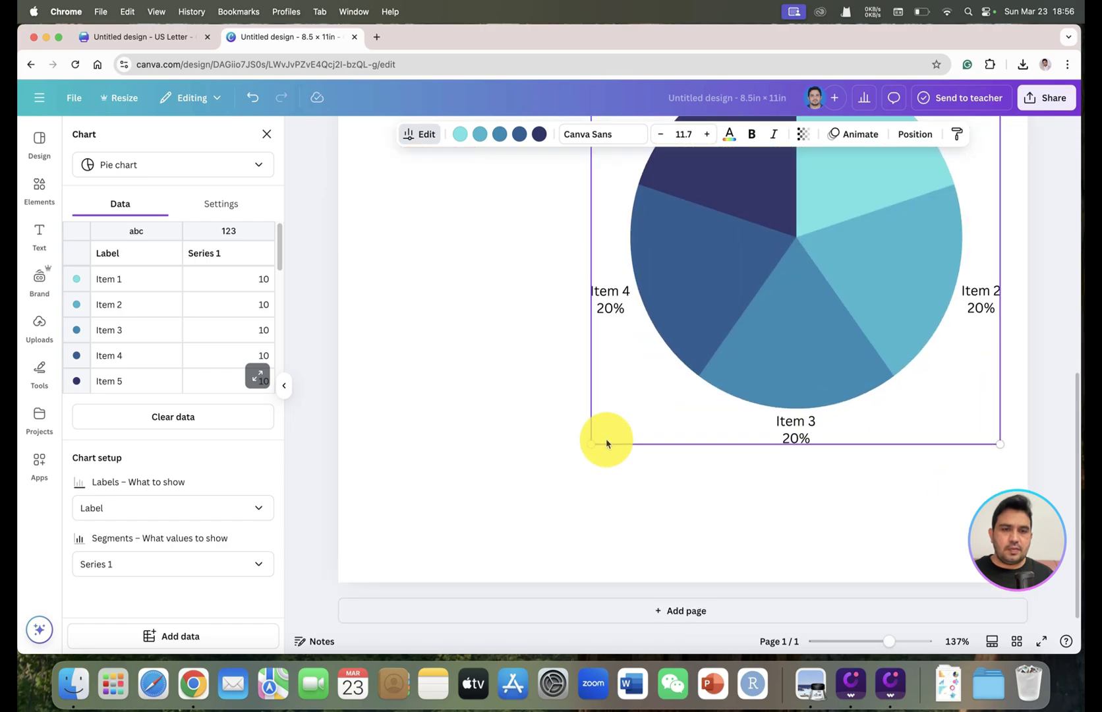
left_click_drag(585, 443, 809, 376)
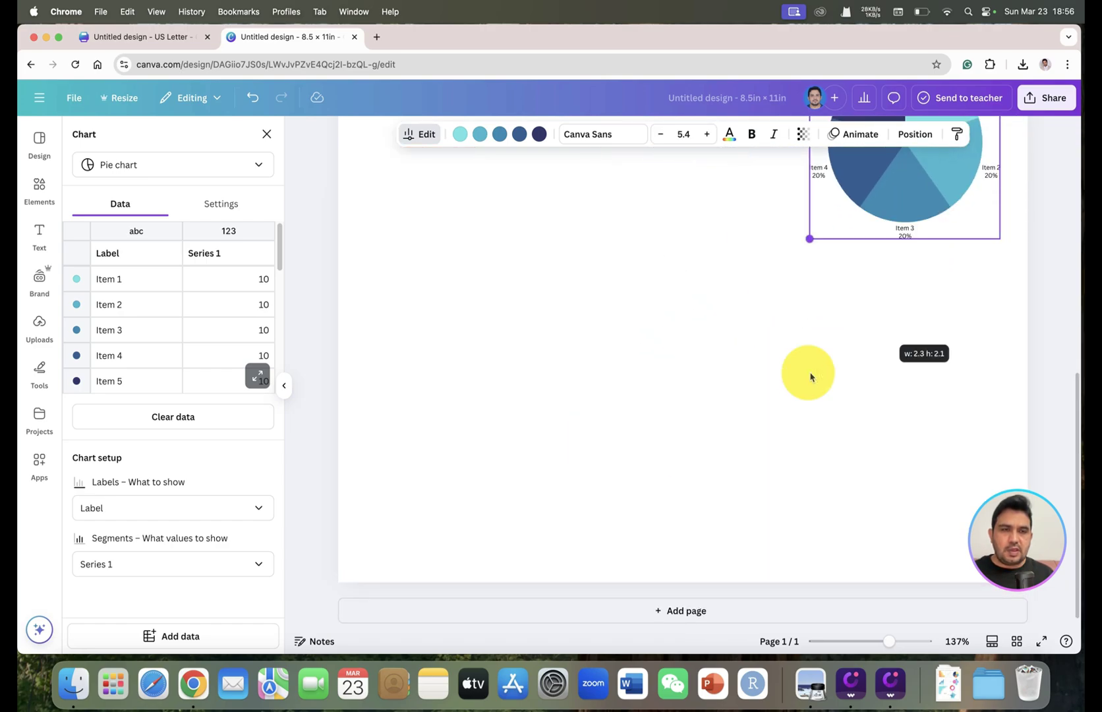
Step: Move the pie chart to the right of the line chart and shrink it slightly so the two do not touch
scroll(857, 382, "up", 10)
scroll(916, 429, "down", 3)
left_click_drag(944, 310, 929, 177)
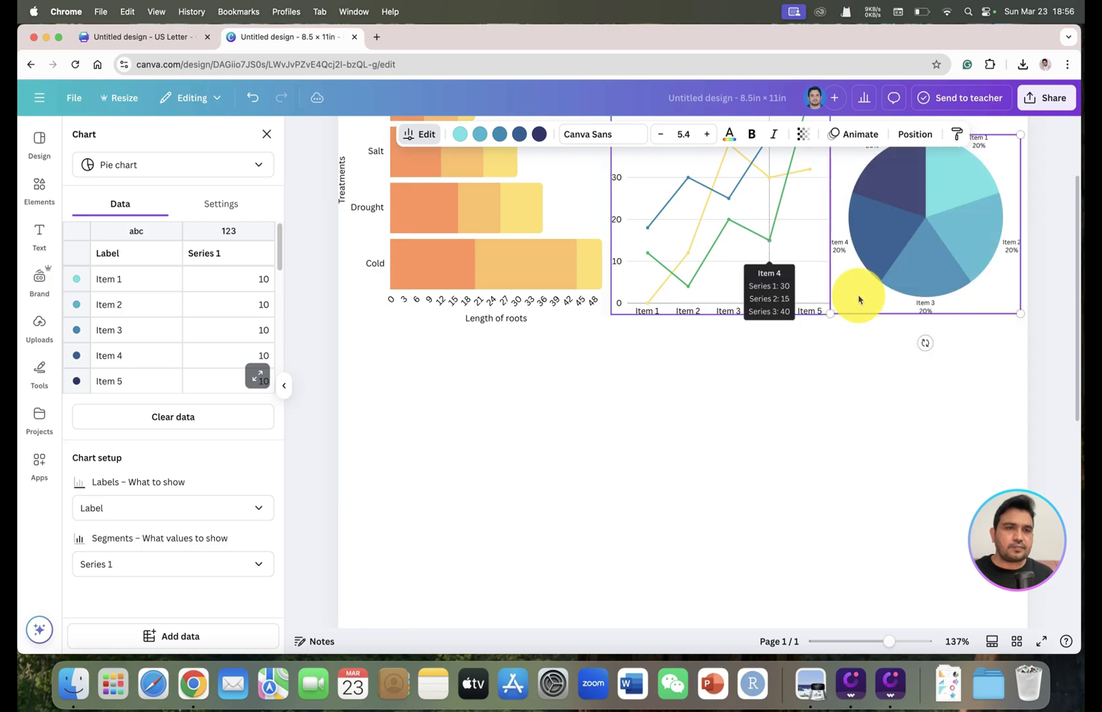
left_click_drag(831, 313, 843, 301)
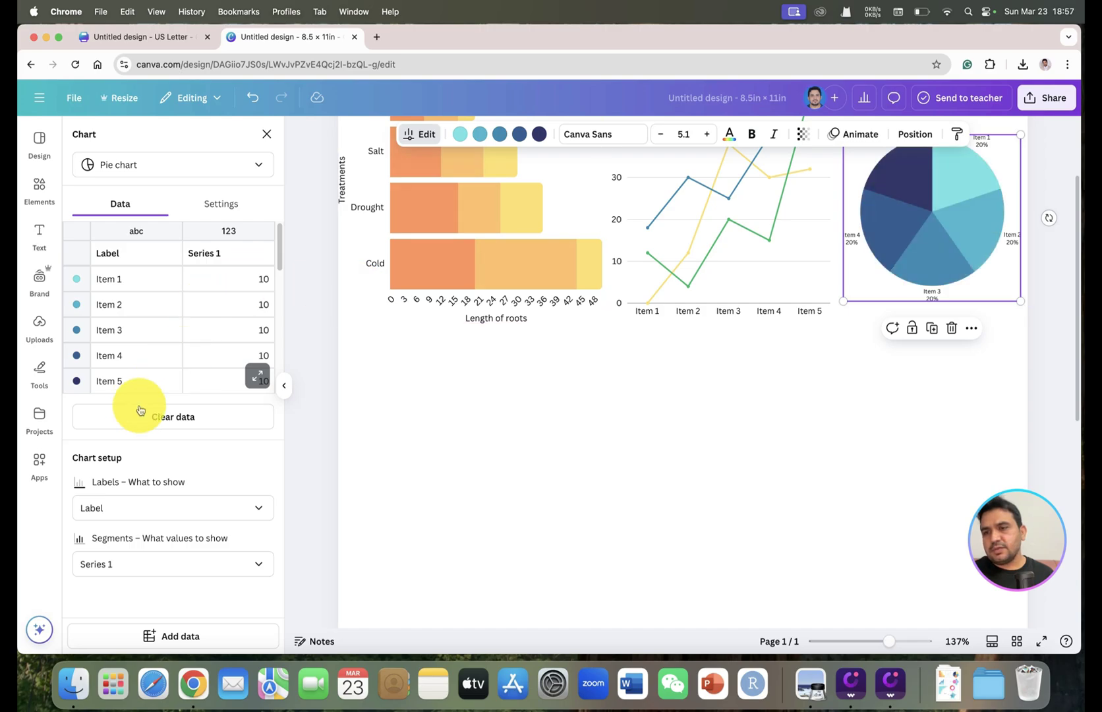
Step: Format the pie chart's value labels as numbers and close the chart settings
scroll(227, 247, "down", 3)
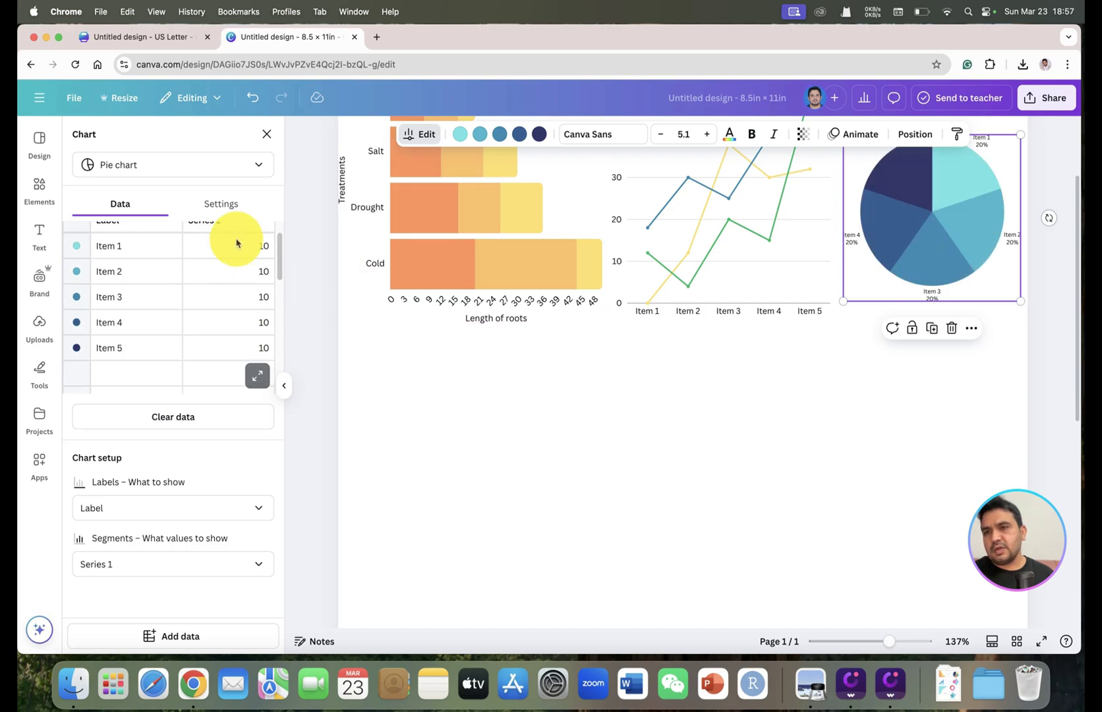
left_click(224, 205)
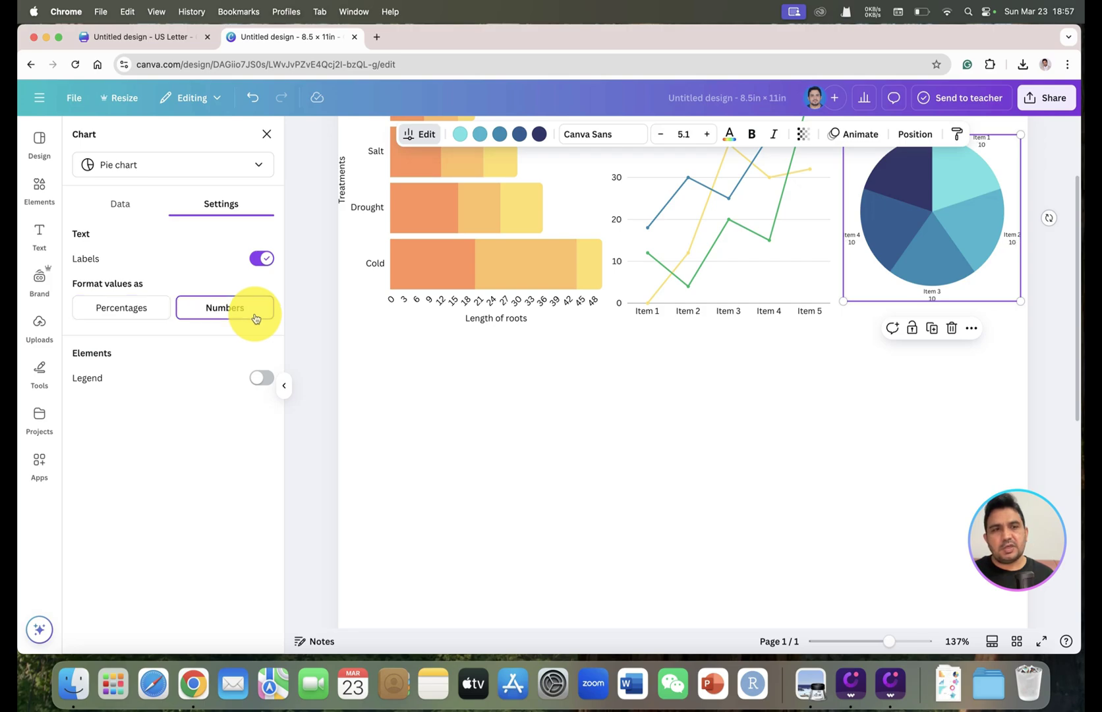
left_click(265, 135)
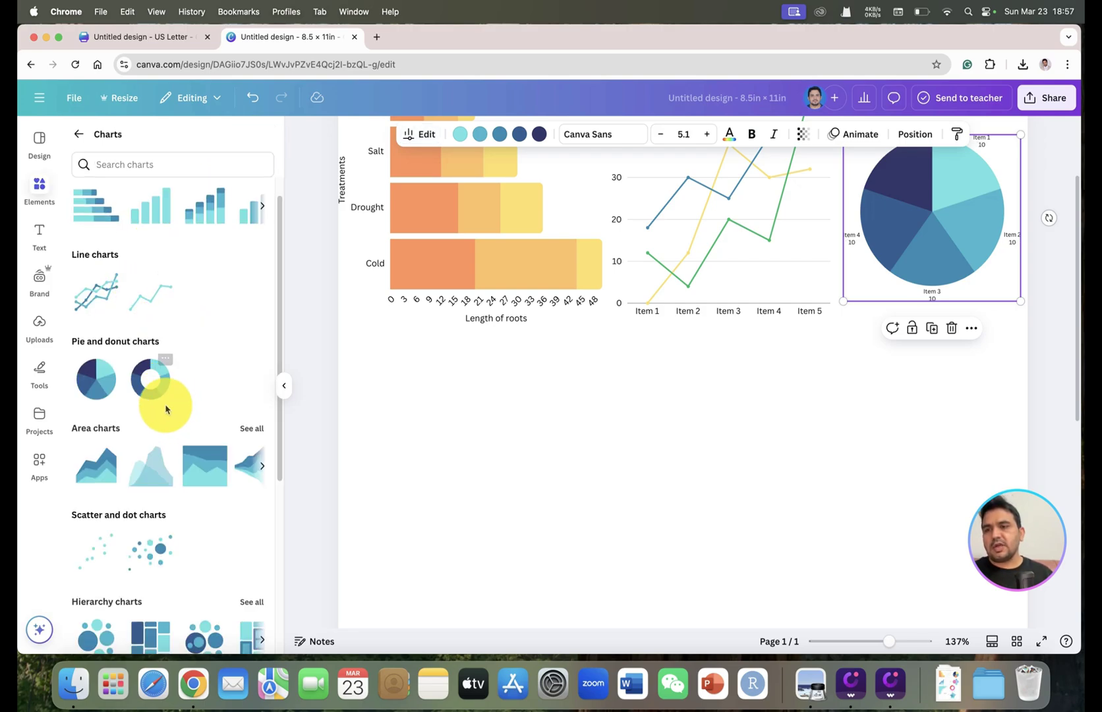
Step: Insert the first of the area charts on the page and shrink it to a little over half its size near the page's left edge
scroll(107, 378, "down", 3)
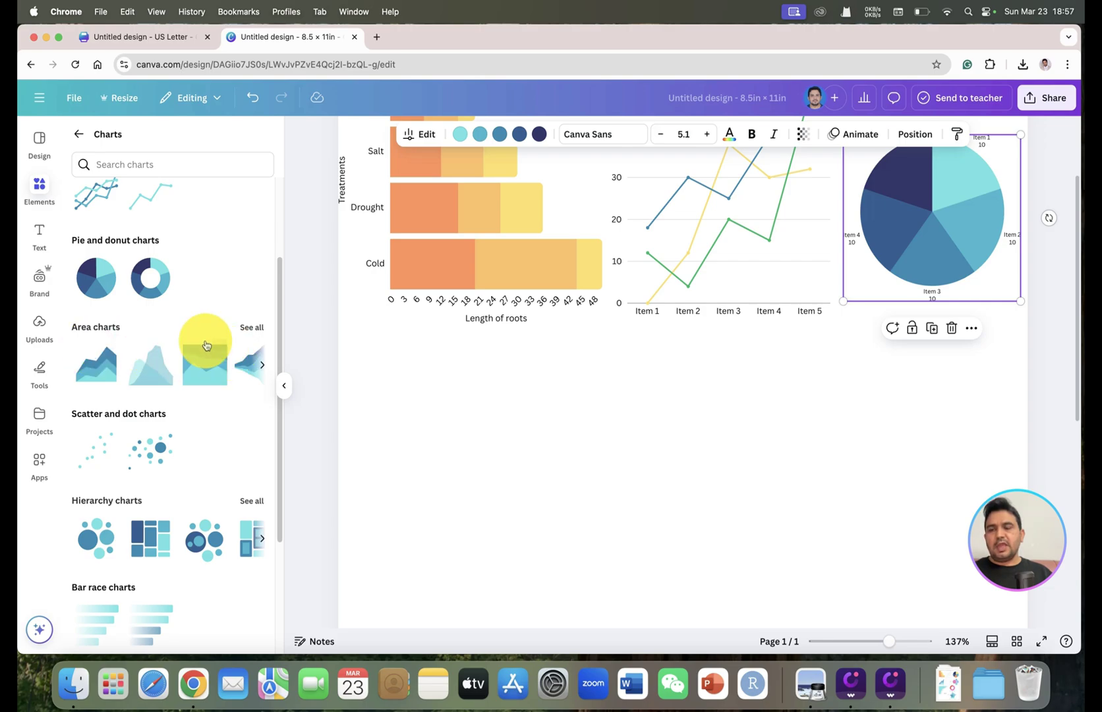
left_click(251, 328)
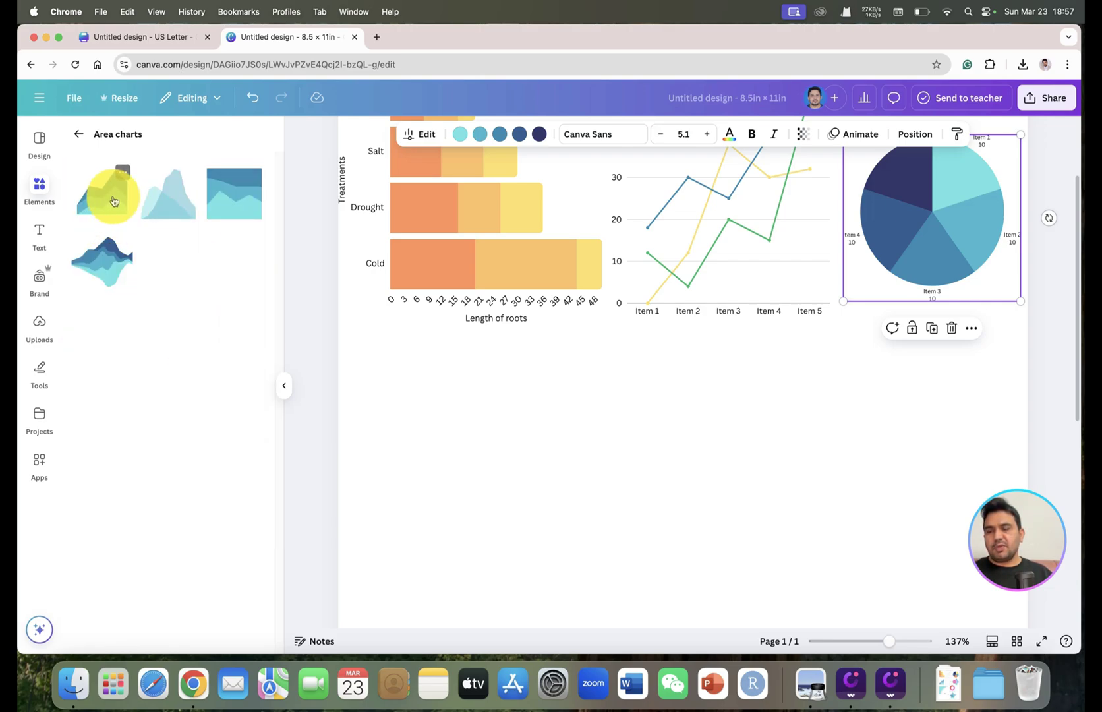
left_click(113, 201)
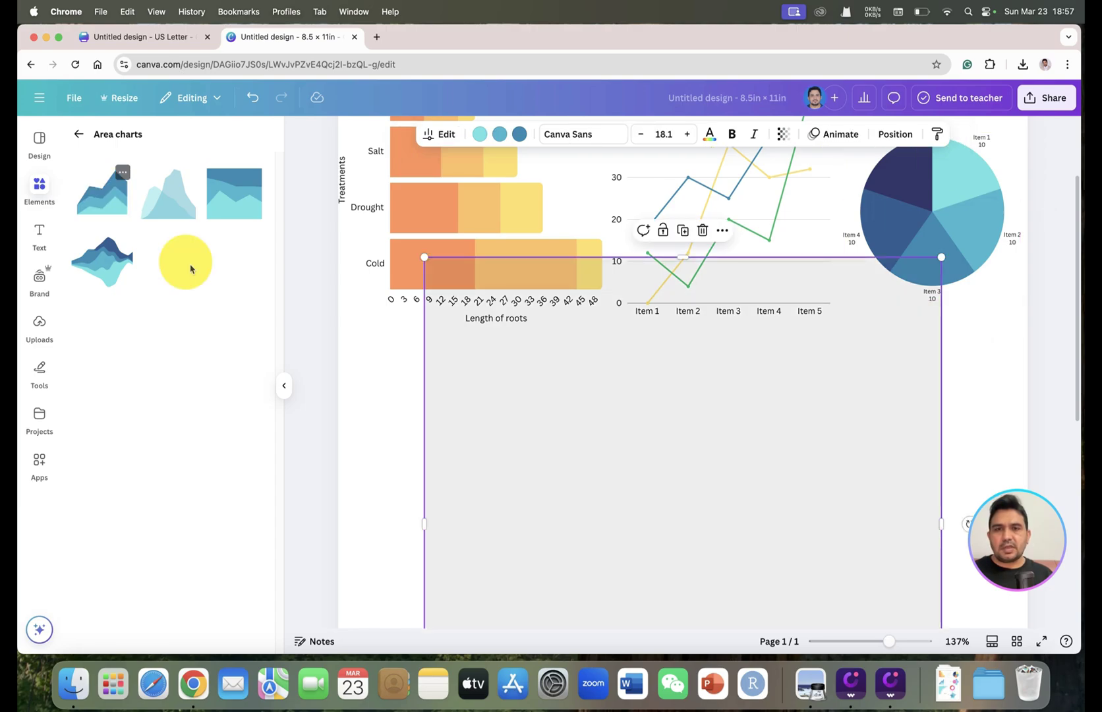
left_click_drag(921, 264, 656, 508)
scroll(659, 450, "down", 6)
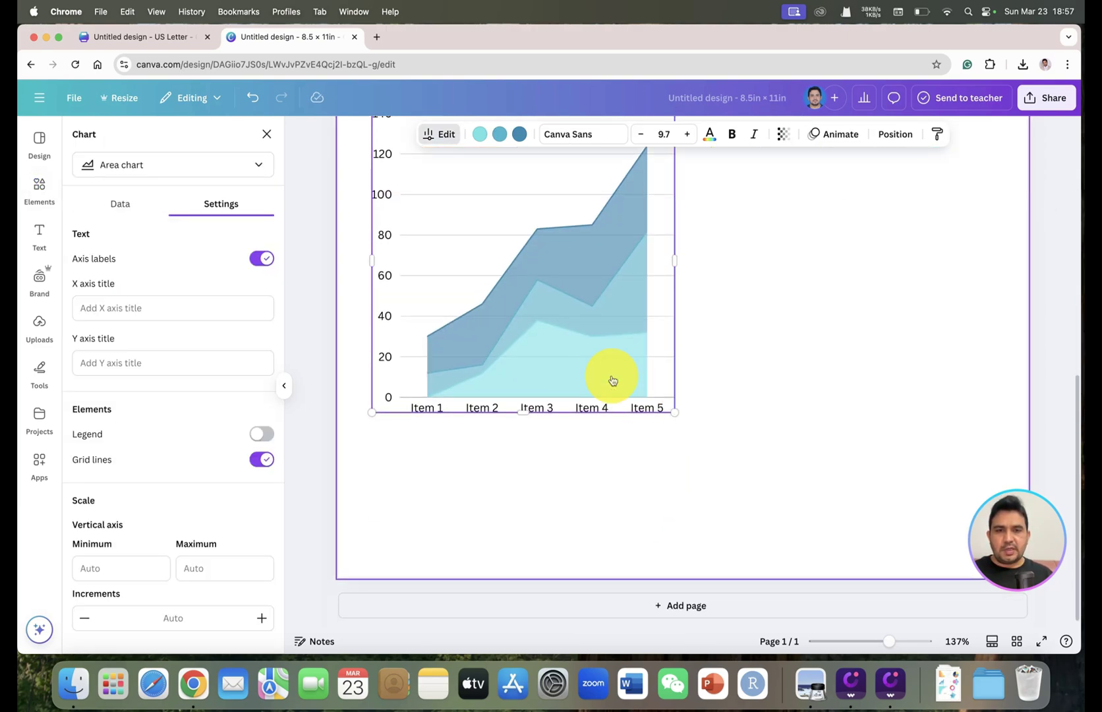
left_click_drag(578, 315, 544, 259)
scroll(747, 452, "up", 3)
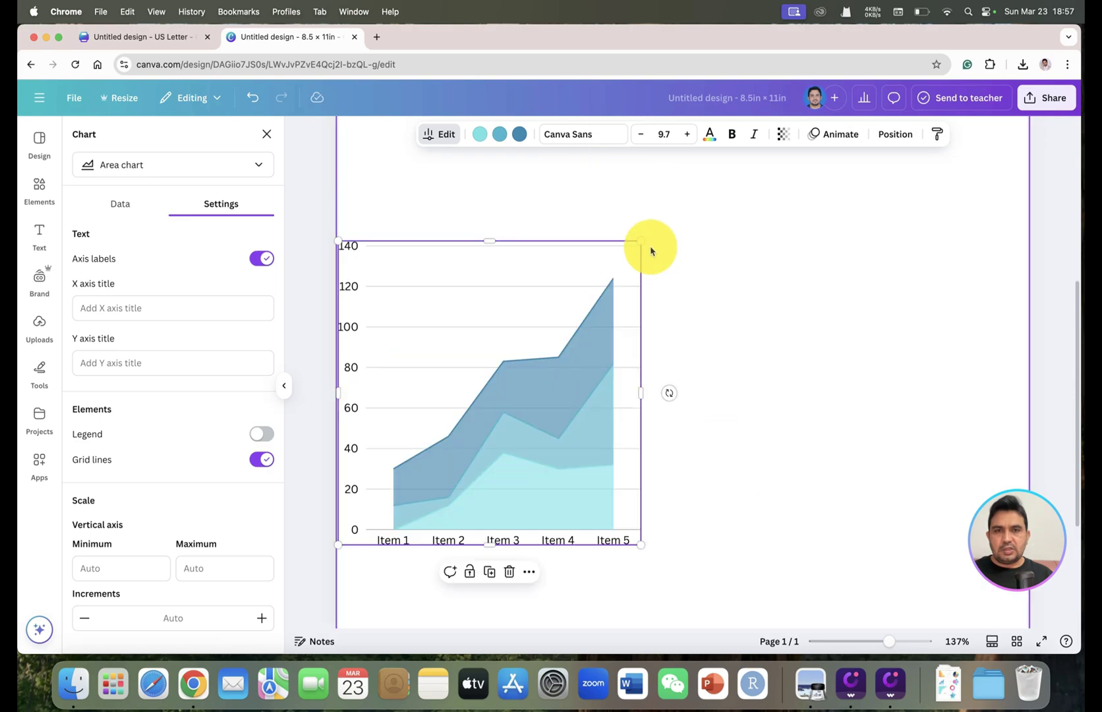
Step: Shrink the area chart further and place it directly below the stacked row chart
left_click_drag(642, 241, 590, 290)
scroll(661, 423, "up", 2)
left_click_drag(545, 502, 531, 361)
left_click_drag(595, 437, 529, 362)
left_click_drag(492, 293, 514, 303)
left_click_drag(564, 395, 603, 401)
scroll(516, 320, "up", 5)
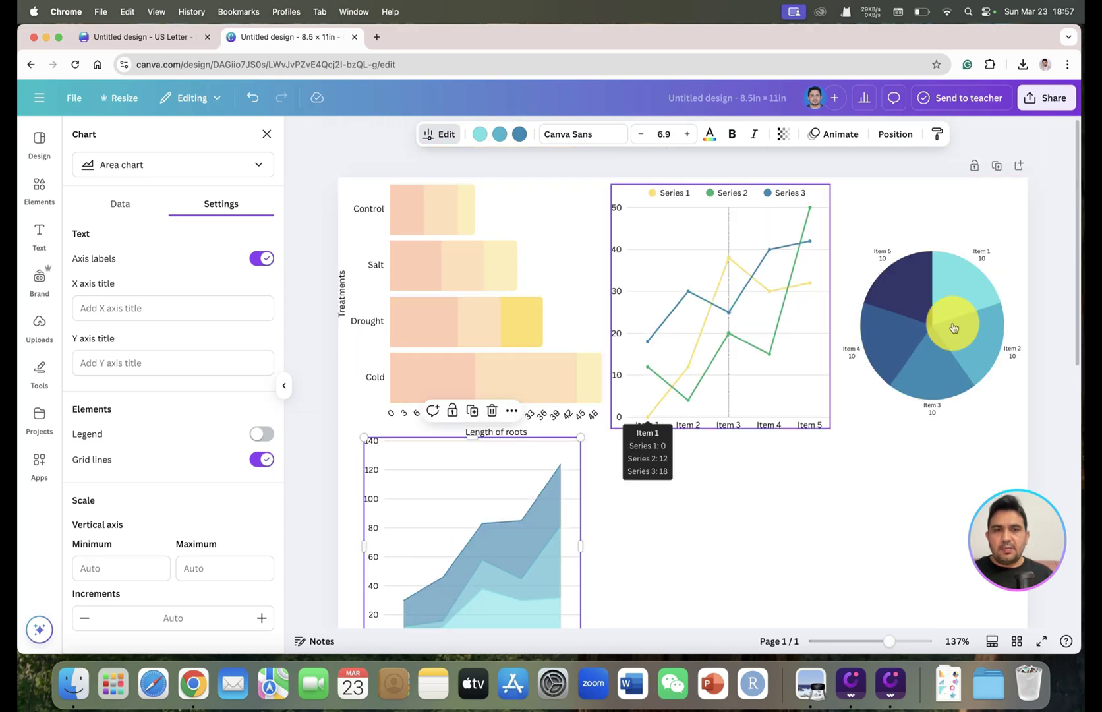
Step: Look at the area chart's data and settings, closing the chart editor when done
scroll(527, 501, "down", 1)
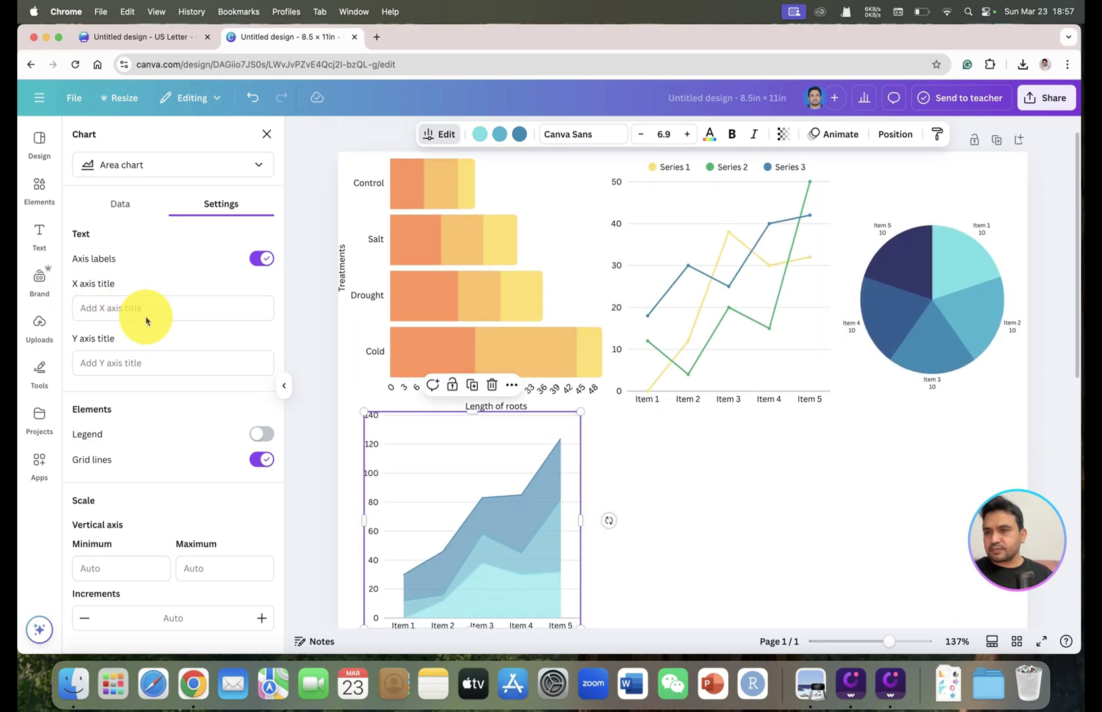
left_click(118, 204)
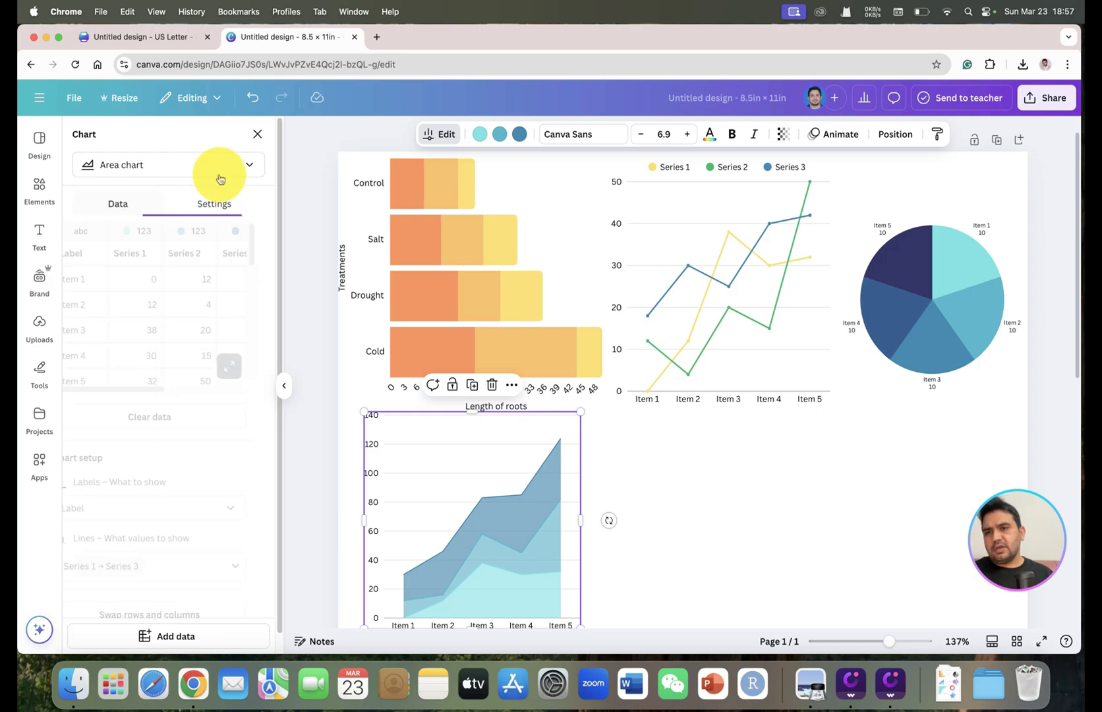
left_click(379, 398)
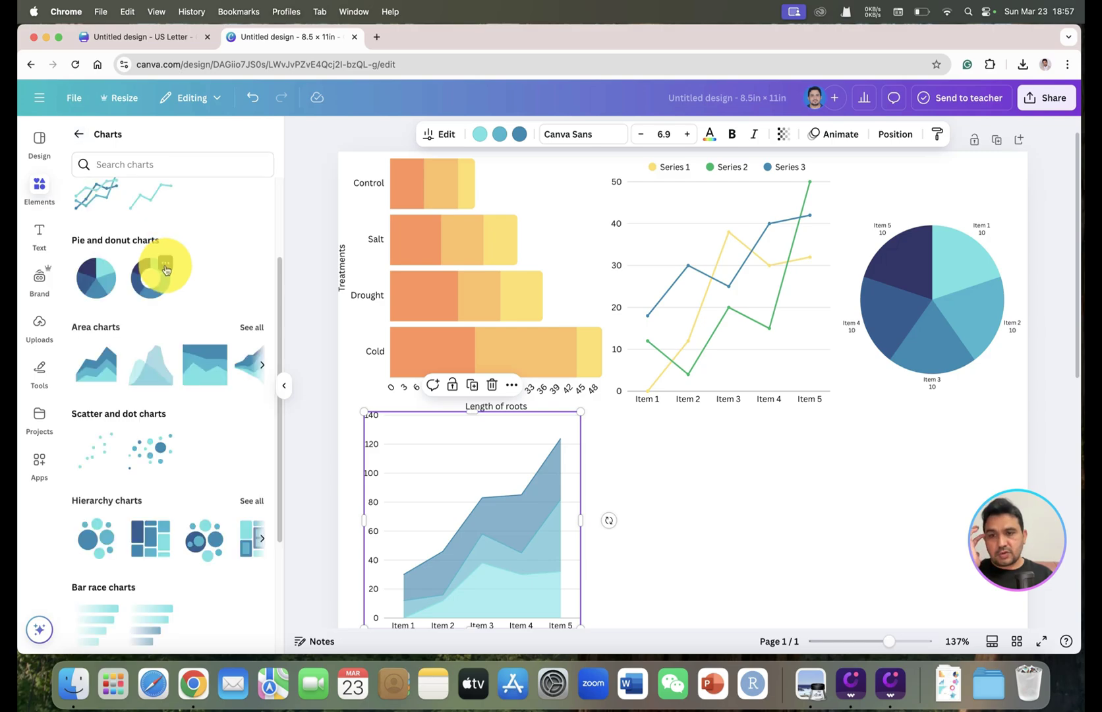
Step: Insert a scatter plot, shrink it to about the area chart's size and place it beside the area chart, below the line chart
scroll(158, 296, "down", 5)
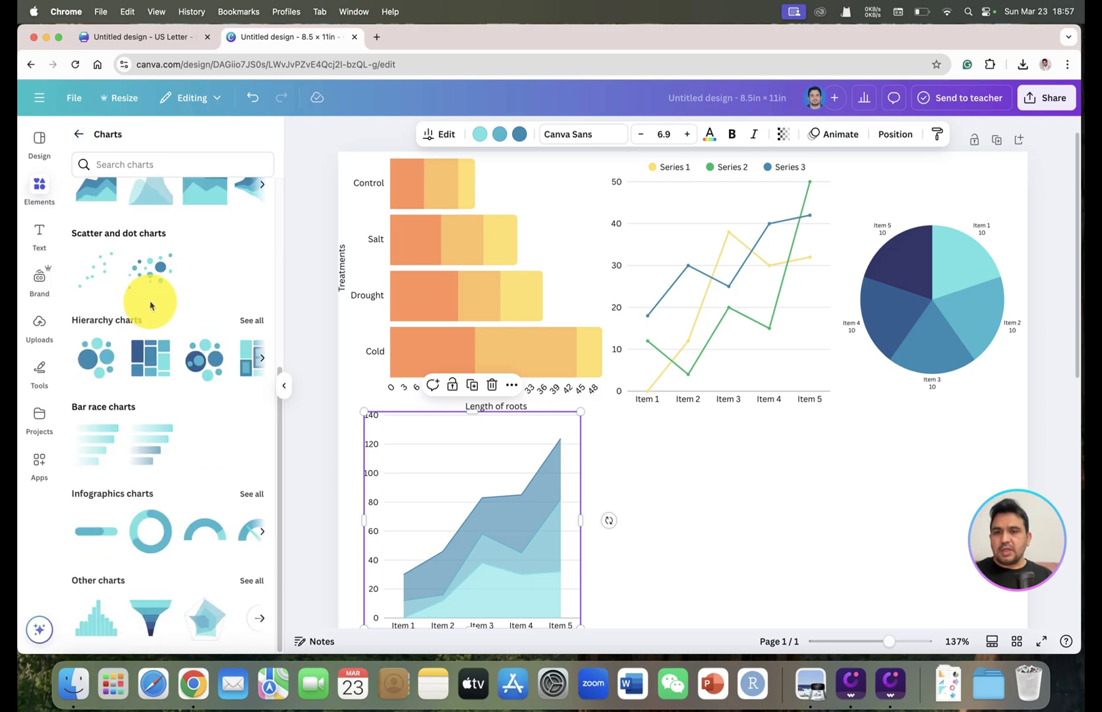
left_click(97, 269)
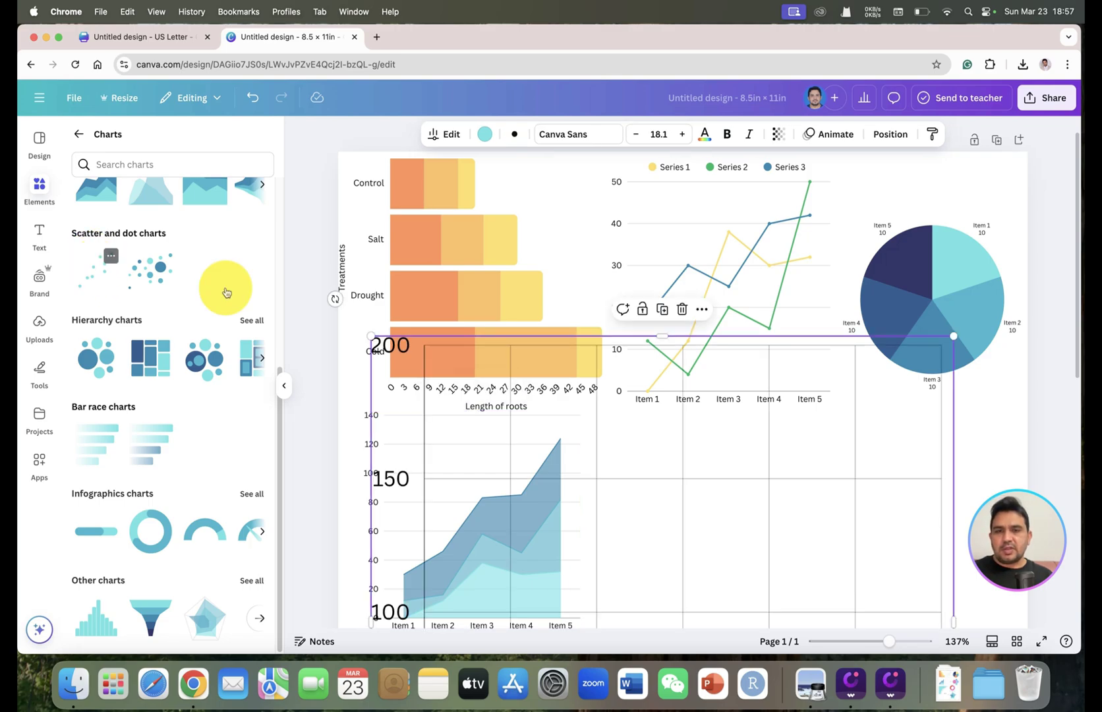
left_click_drag(373, 338, 592, 445)
left_click_drag(657, 480, 790, 316)
scroll(838, 388, "up", 5)
left_click_drag(744, 350, 750, 267)
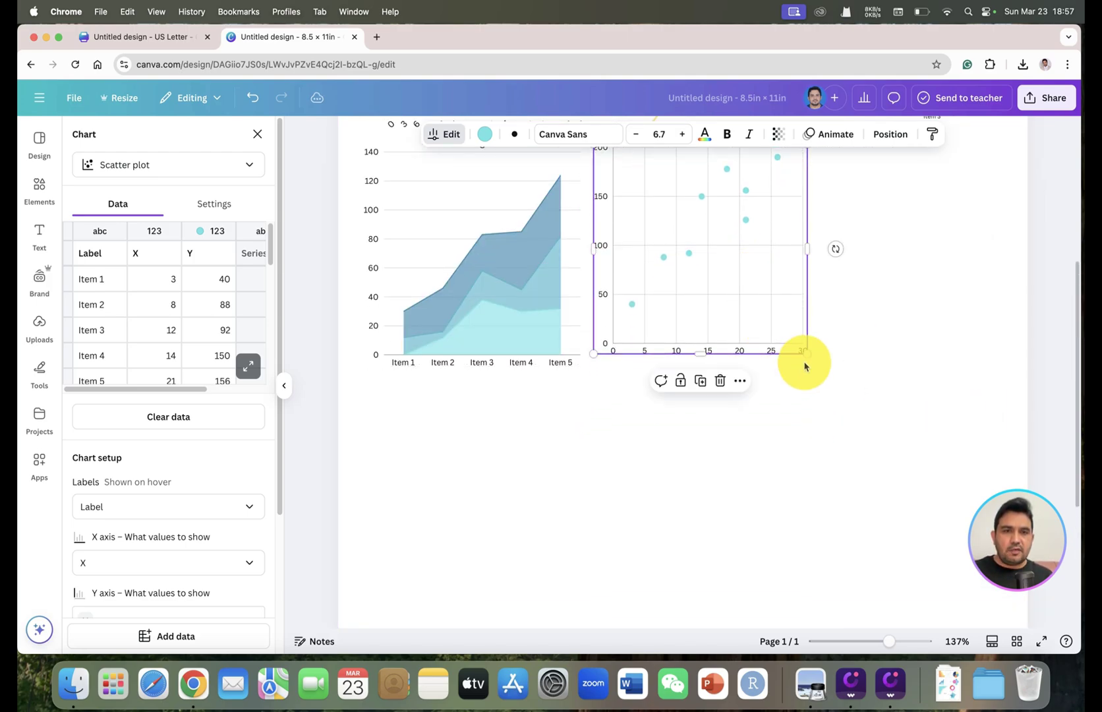
left_click_drag(807, 355, 812, 359)
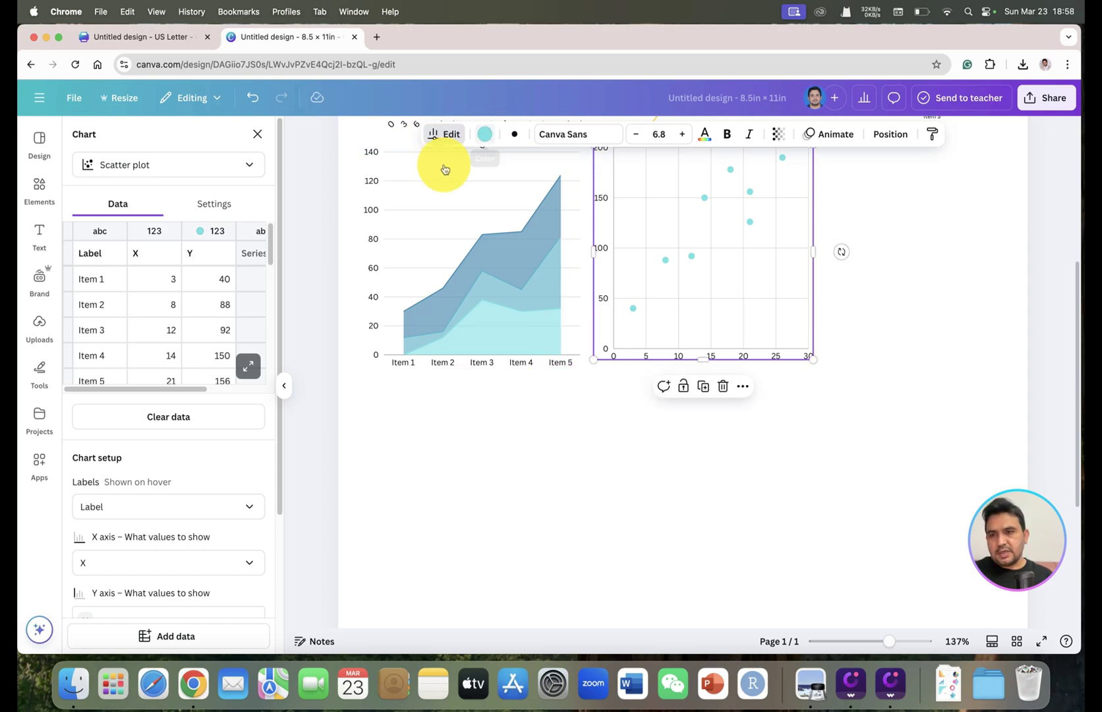
Step: Recolour the scatter plot's dots coral red and enlarge the chart slightly, closing the colour choices when done
left_click(484, 133)
left_click(128, 456)
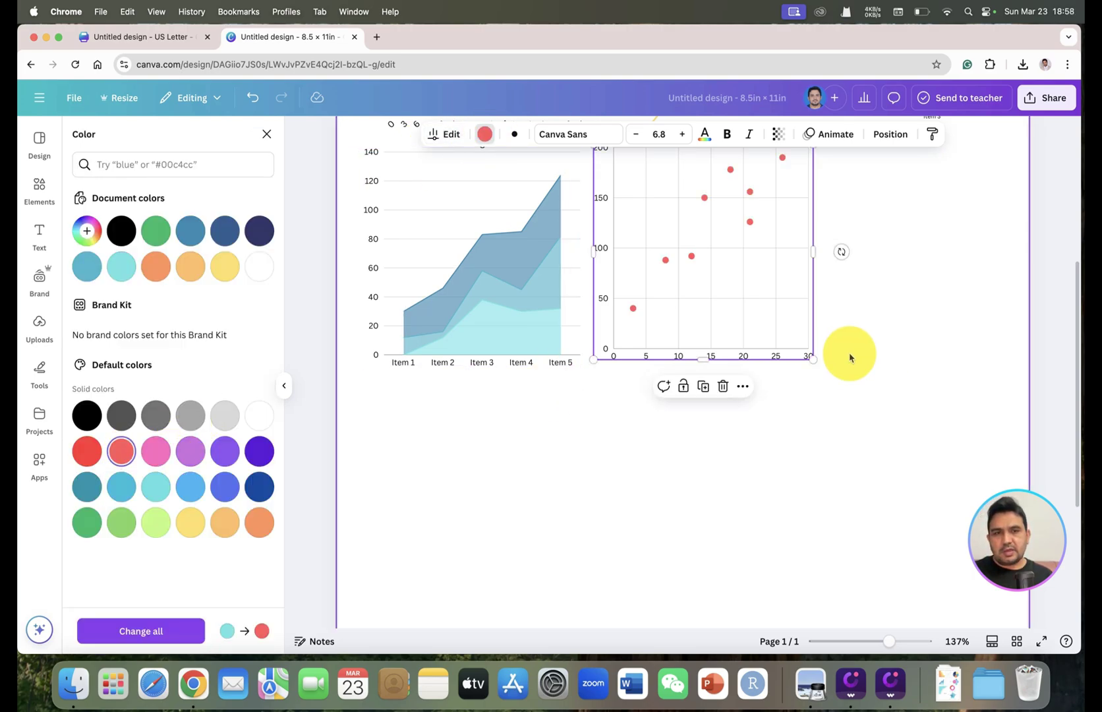
left_click_drag(812, 359, 816, 362)
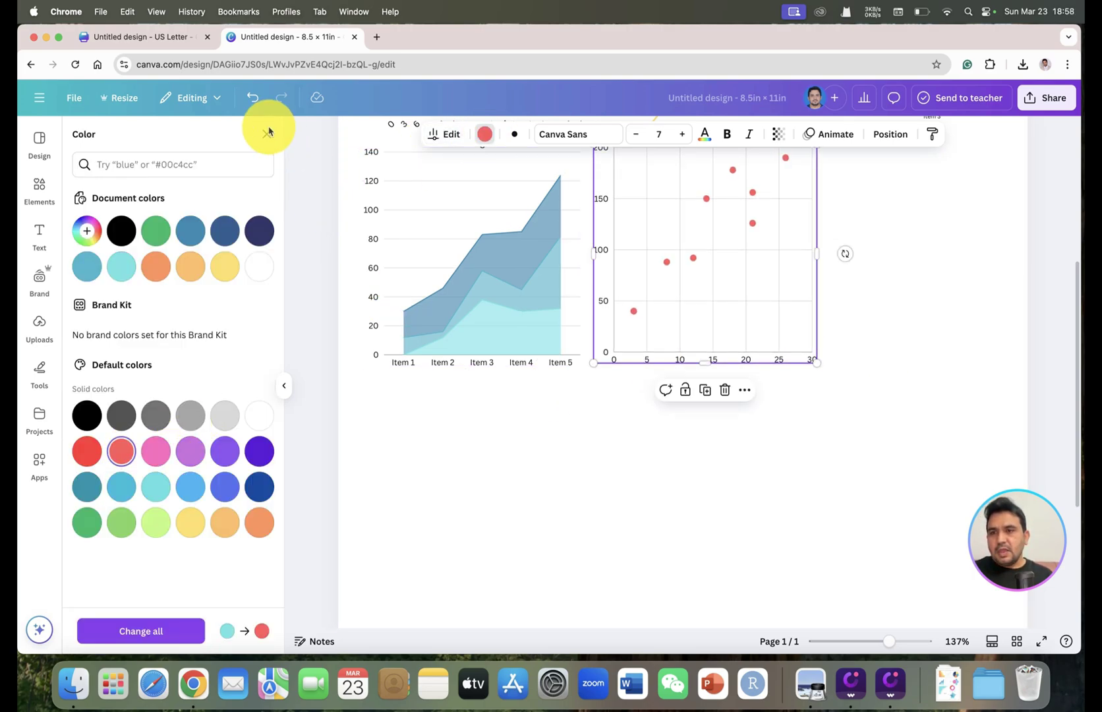
left_click(271, 134)
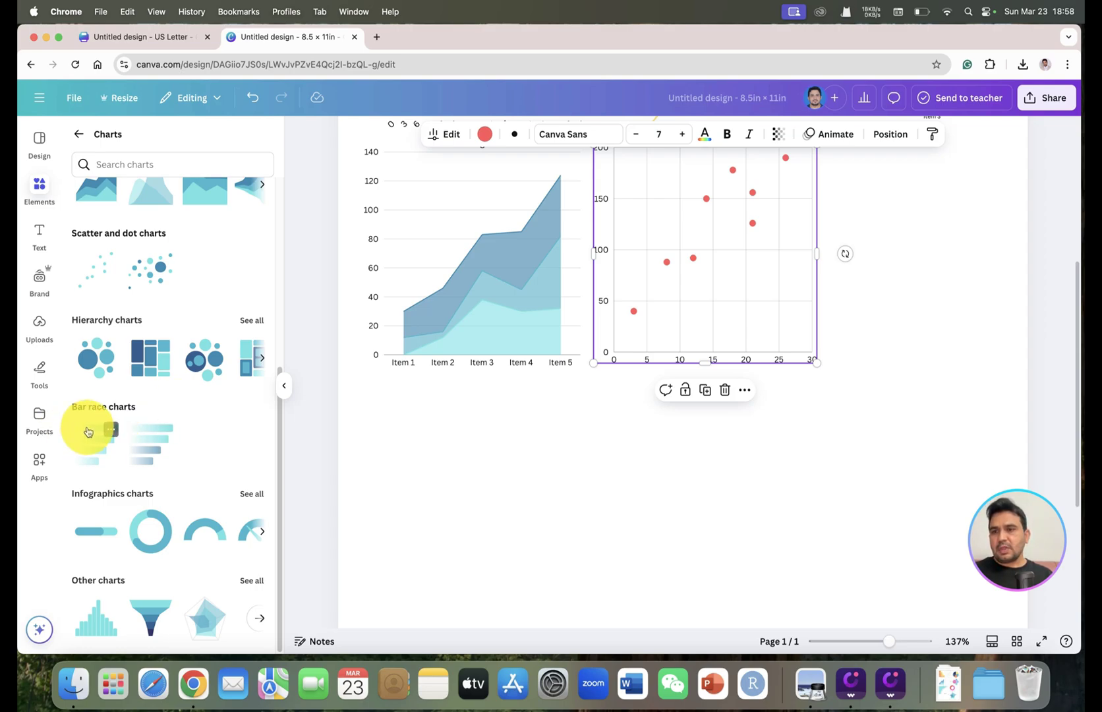
Step: Insert the first bar race chart on the page and play its animation
scroll(234, 438, "up", 2)
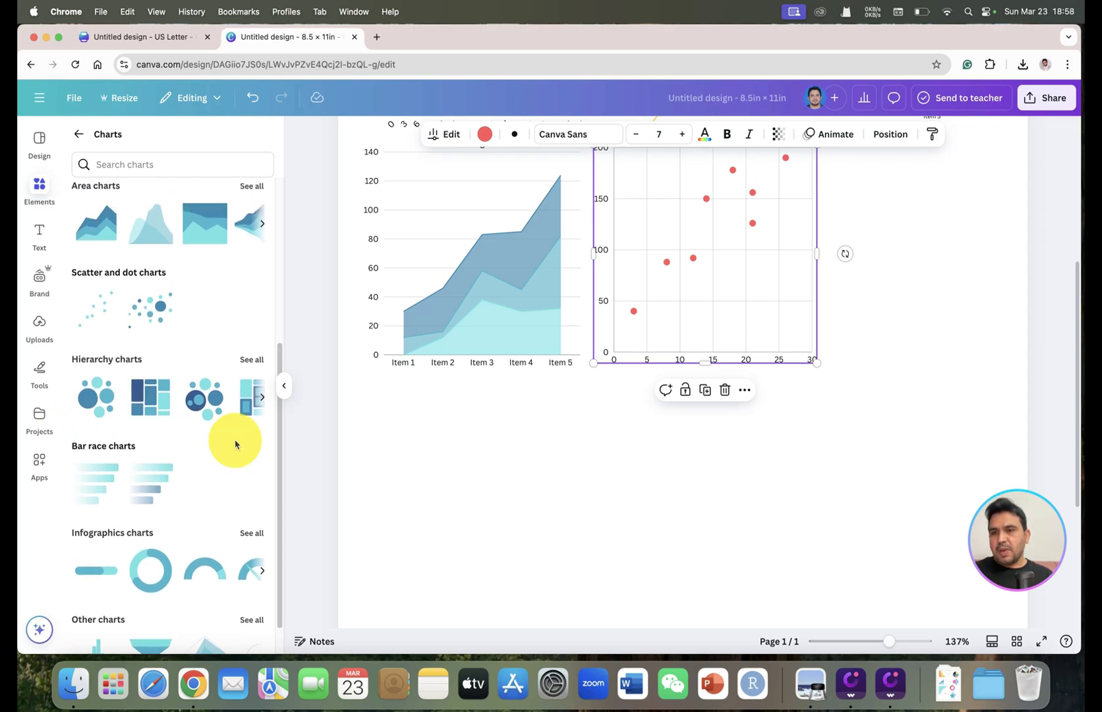
scroll(123, 508, "down", 2)
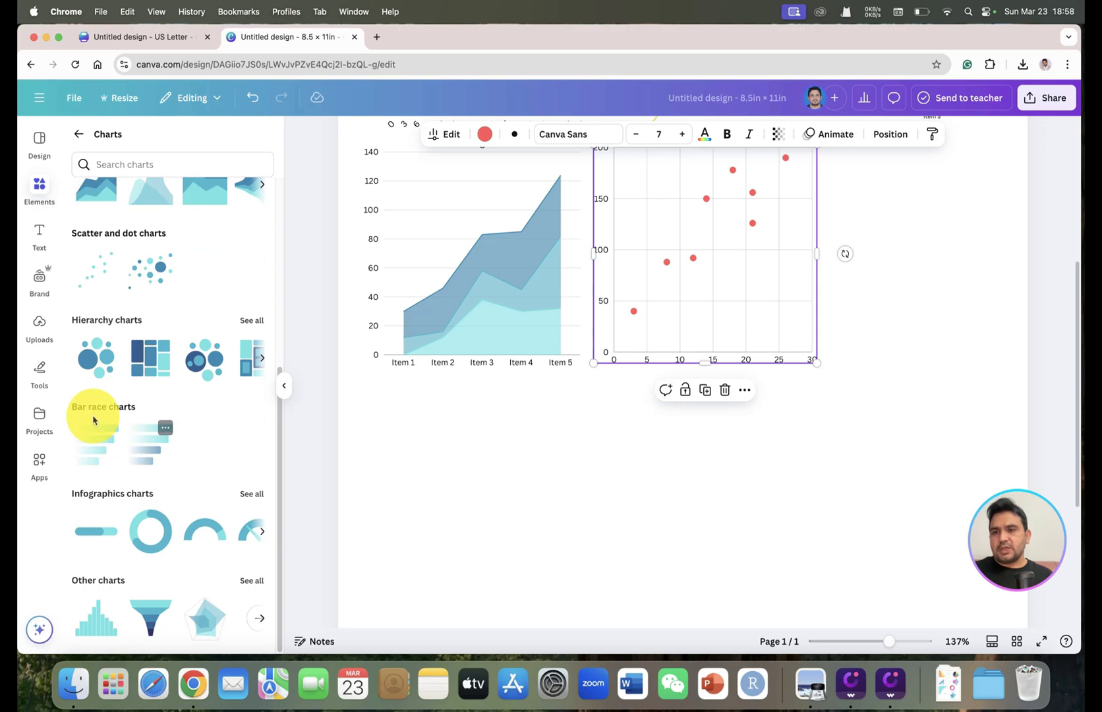
left_click(96, 453)
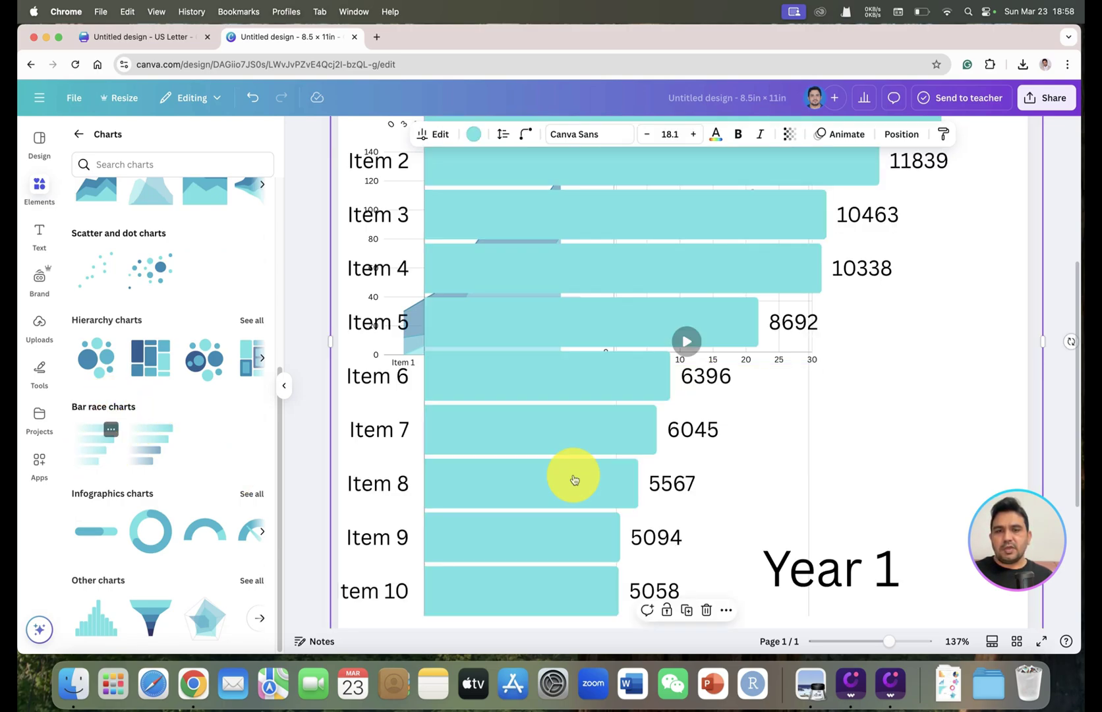
scroll(1001, 257, "up", 3)
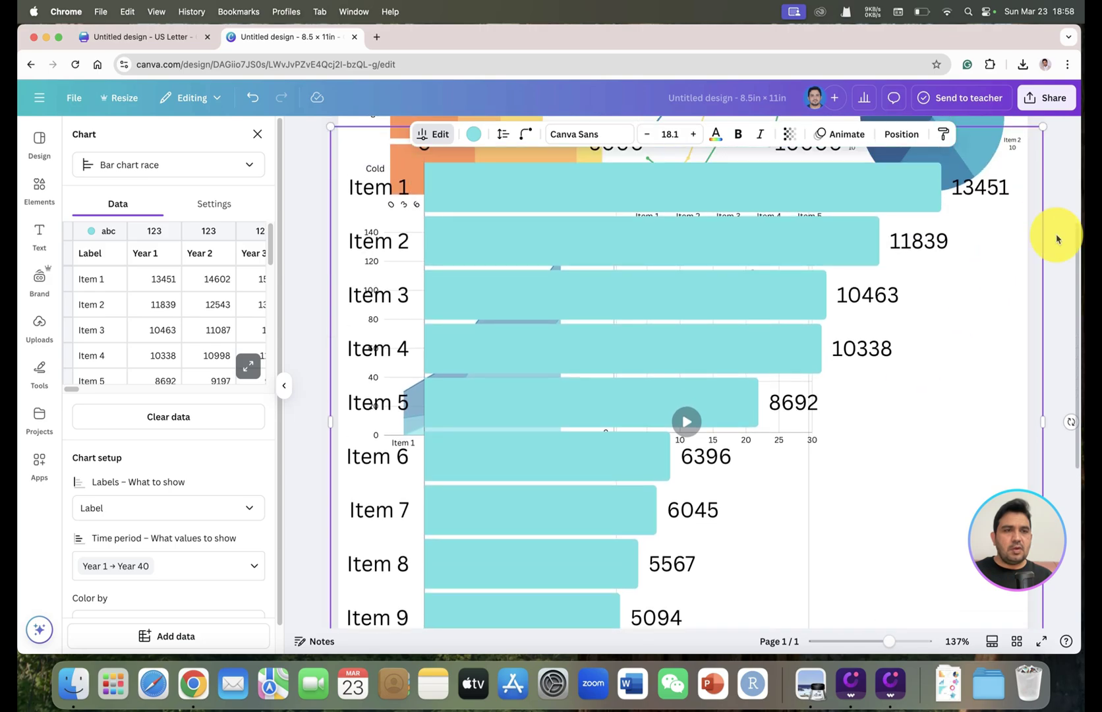
left_click_drag(889, 643, 874, 641)
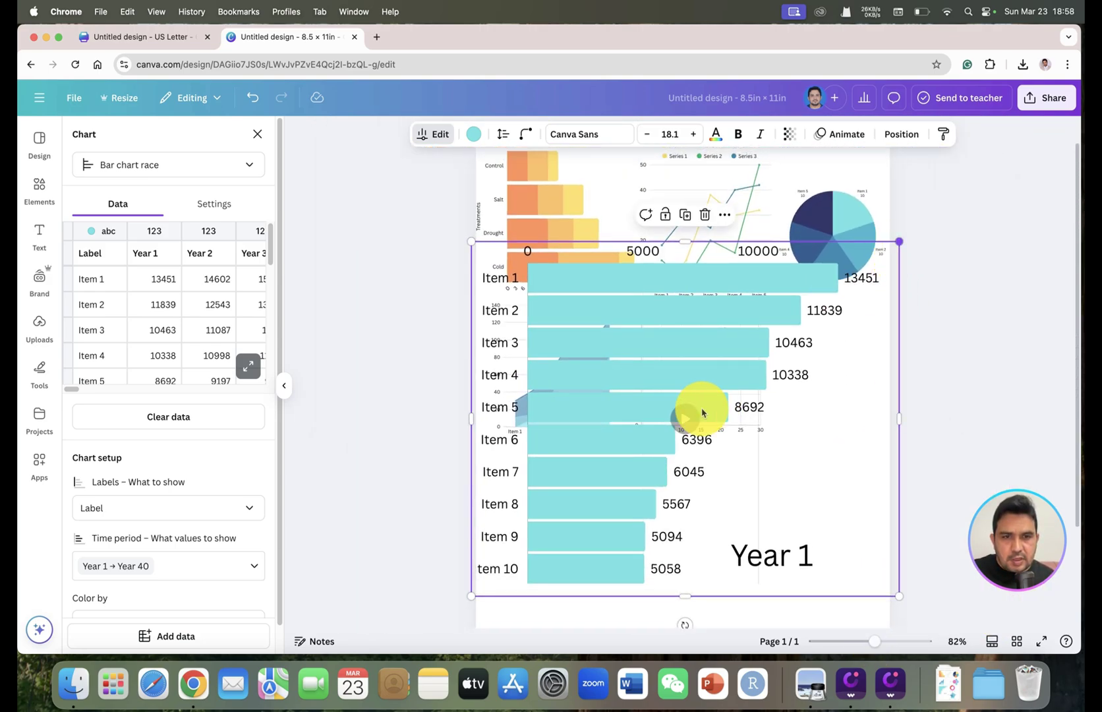
mouse_move(677, 424)
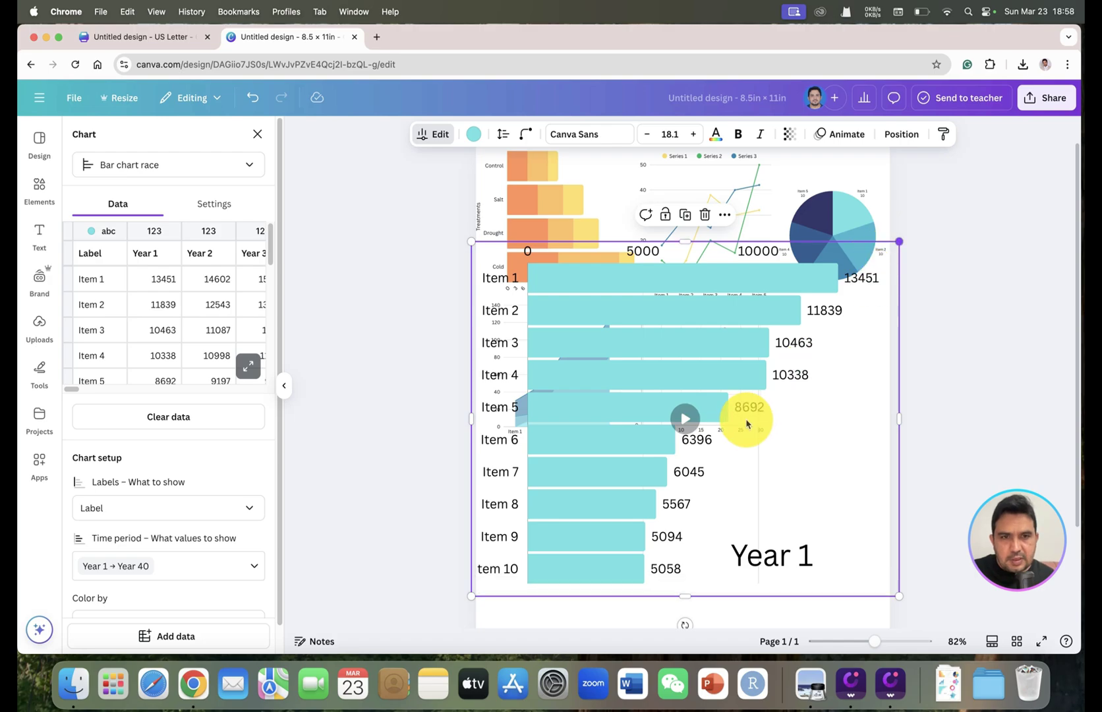
left_click(682, 425)
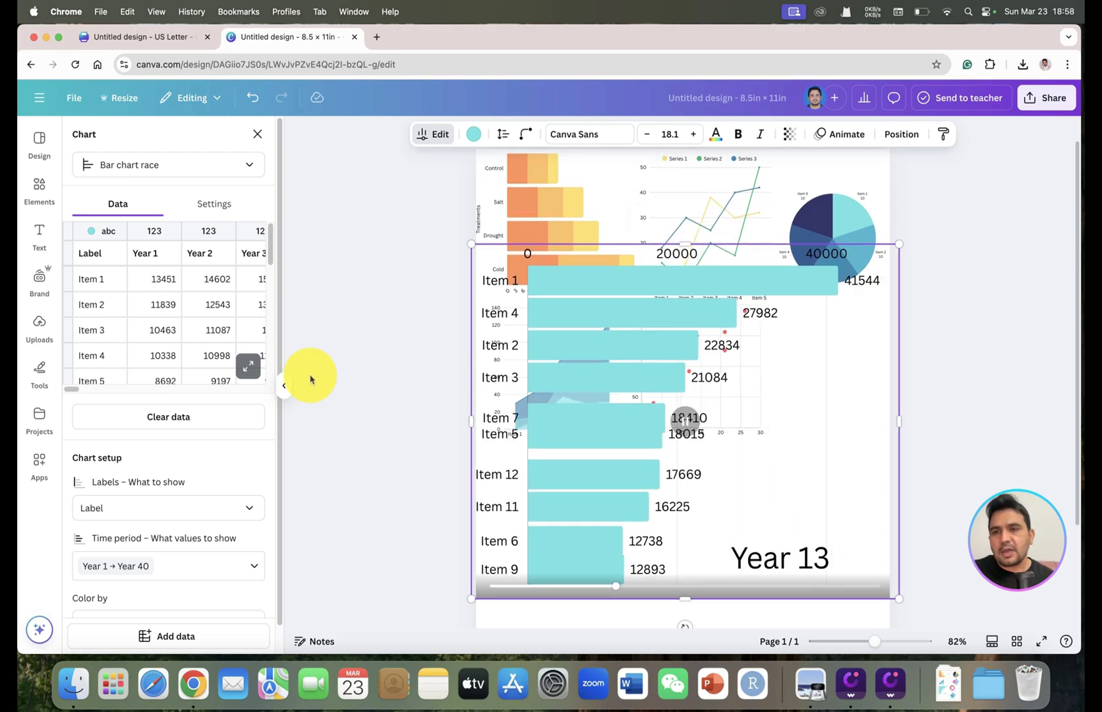
Step: Examine the bar chart race's full data table from Year 1 to Year 40 and close it
left_click(249, 366)
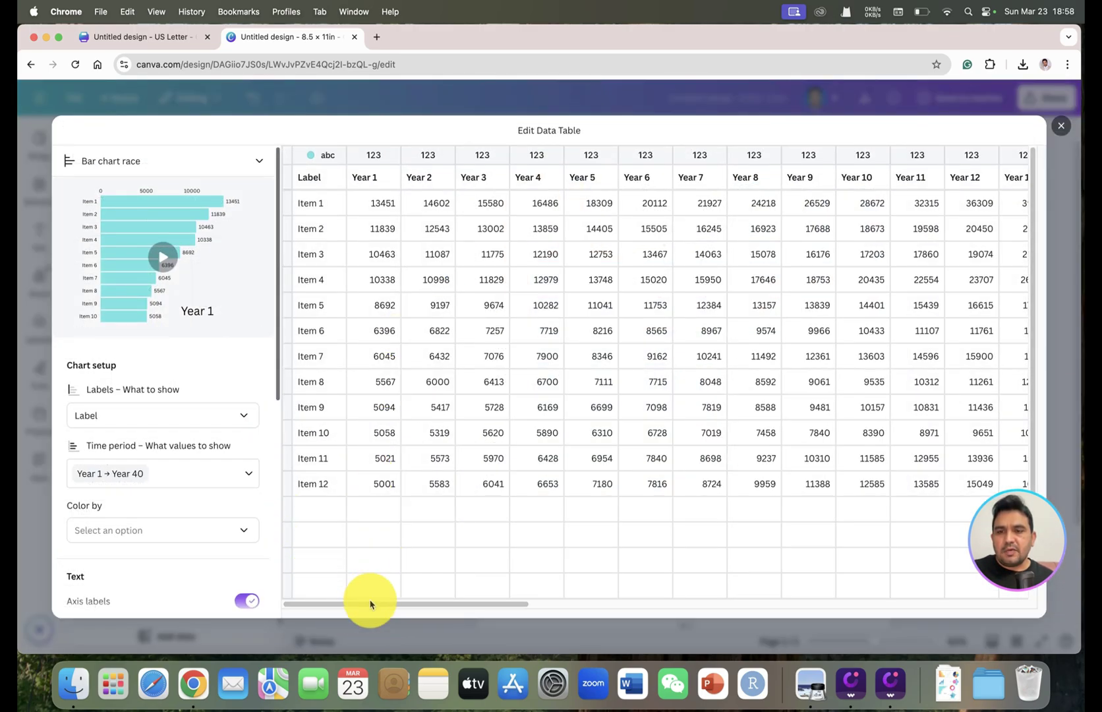
left_click_drag(403, 611, 913, 700)
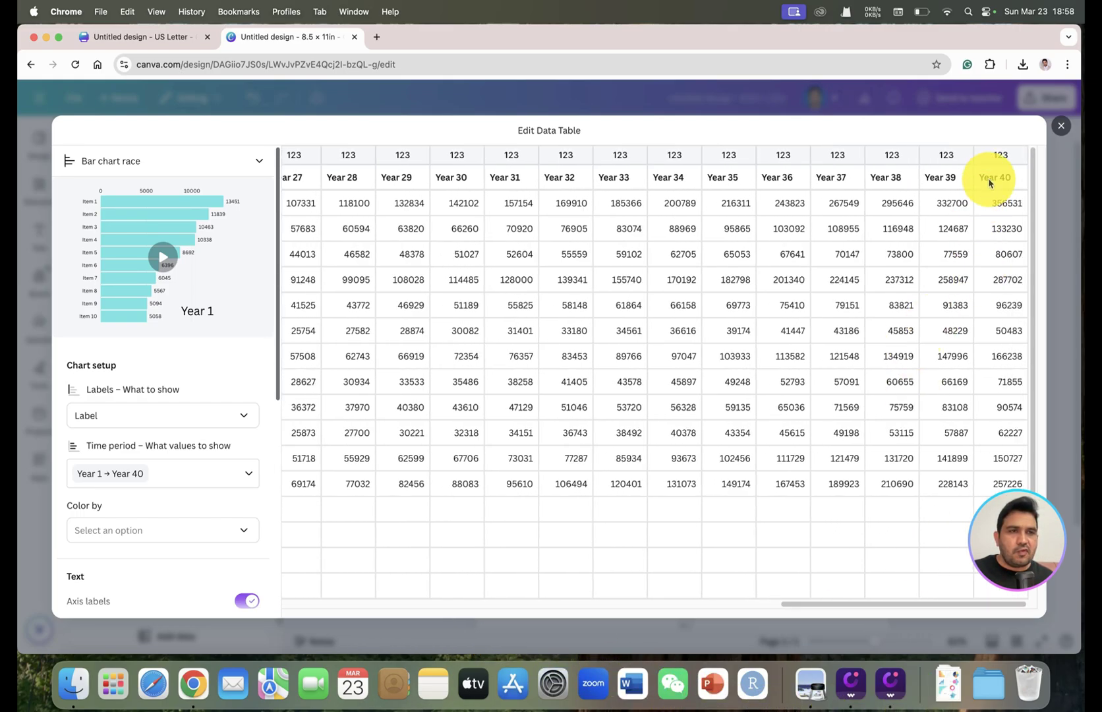
scroll(504, 567, "left", 20)
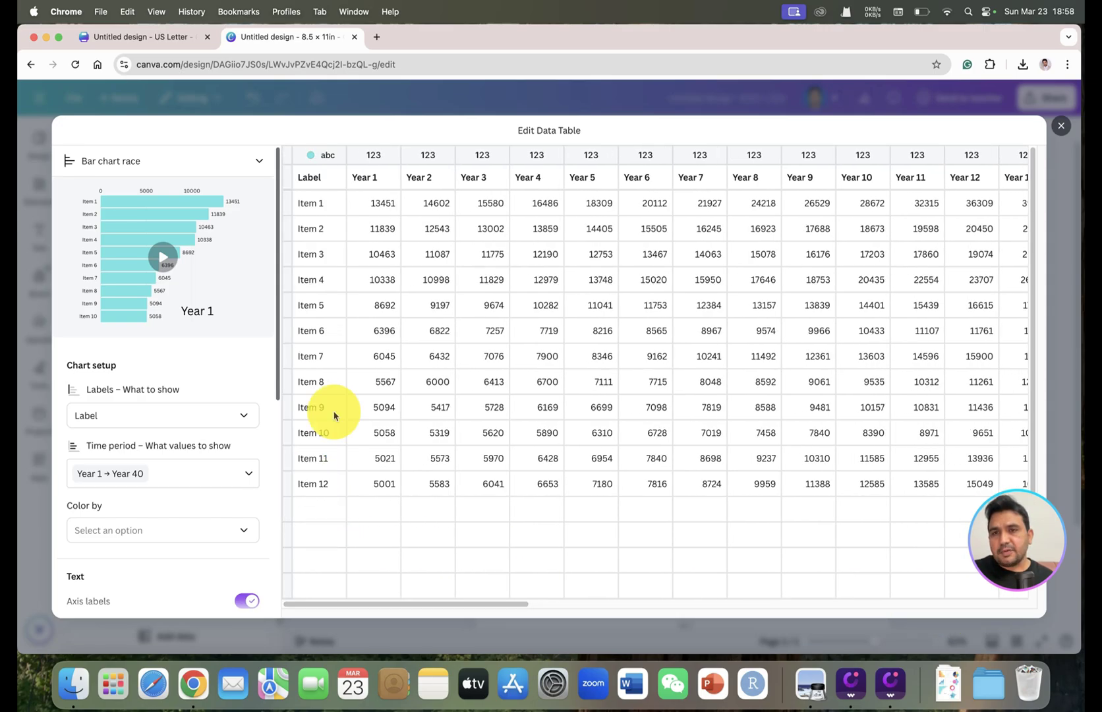
scroll(369, 179, "down", 1)
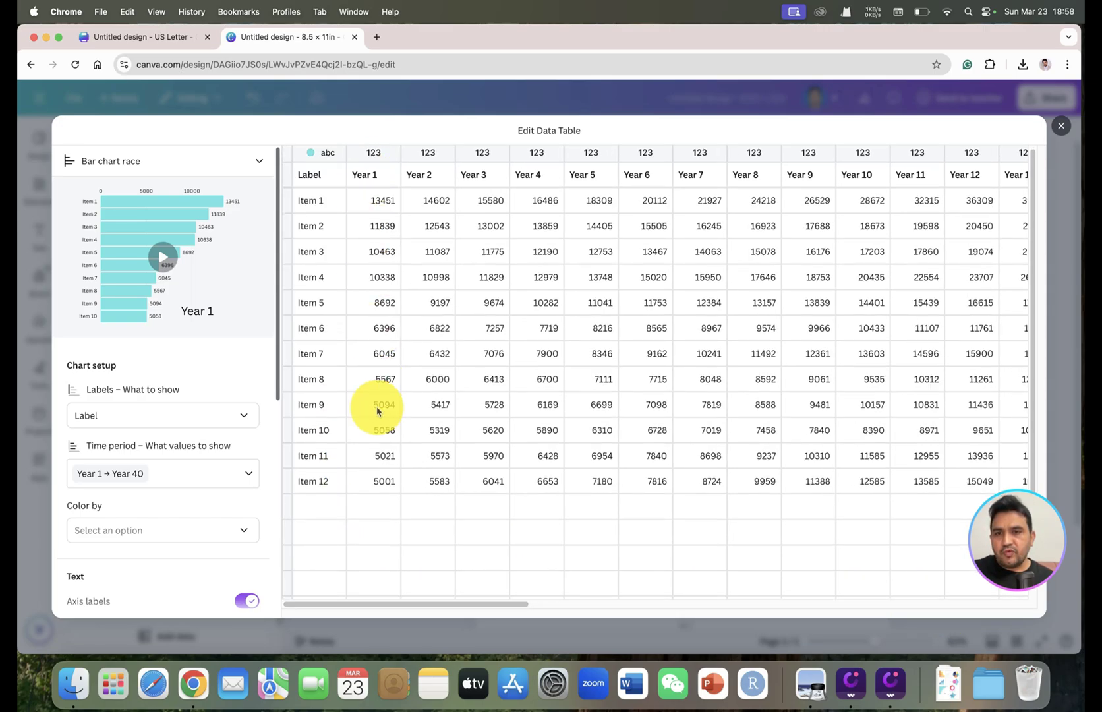
scroll(420, 607, "right", 10)
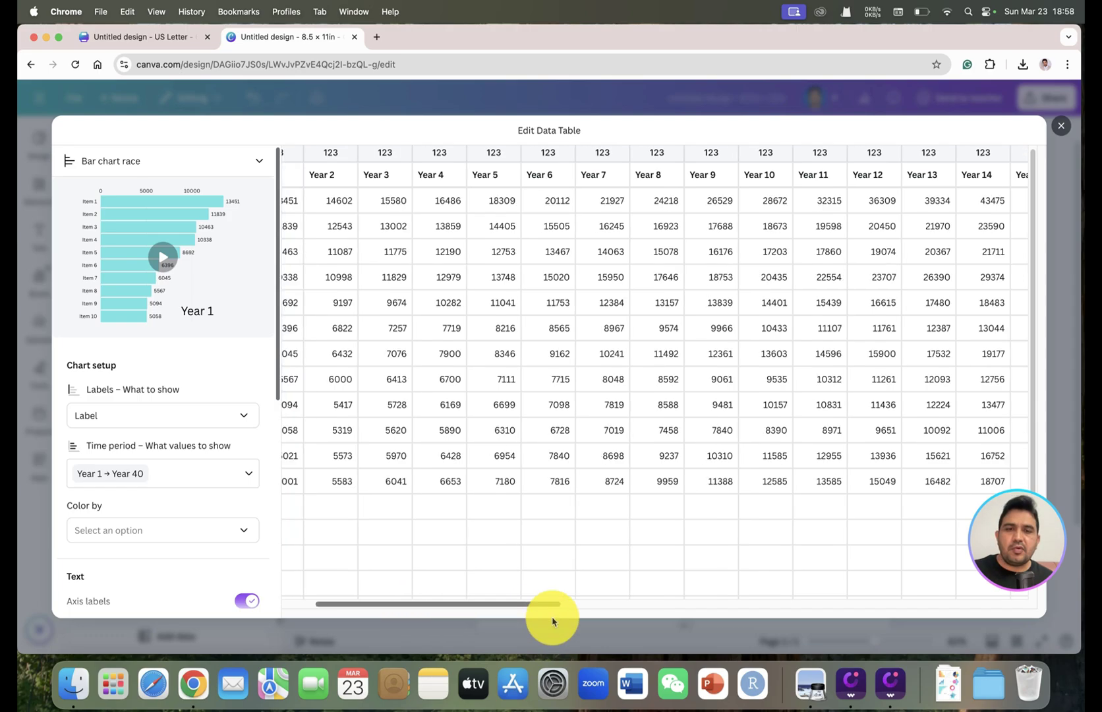
scroll(623, 210, "up", 1)
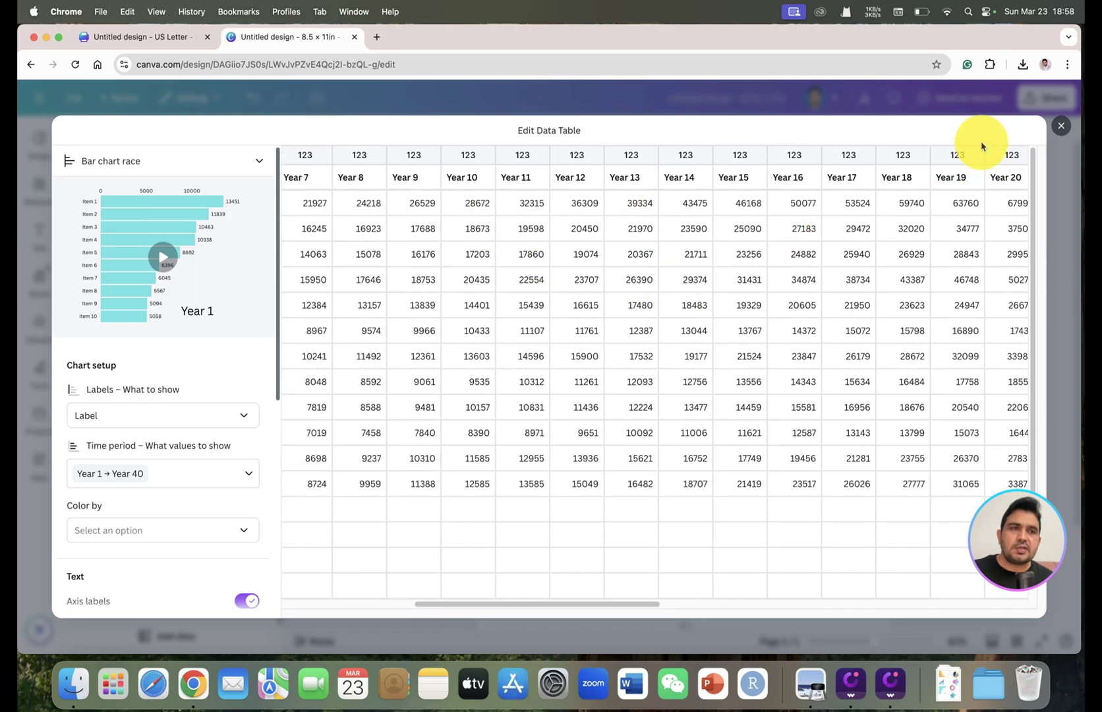
left_click(1061, 129)
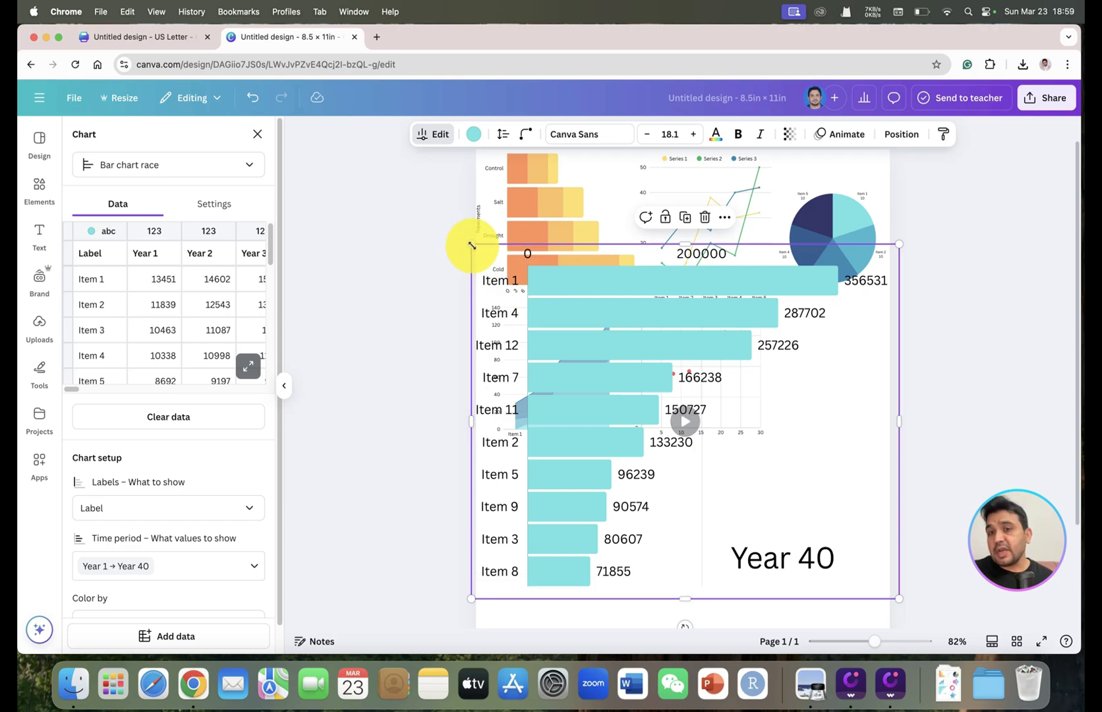
Step: Shrink the bar chart race to about two thirds of its size and place it below the area chart and scatter plot
left_click_drag(635, 414, 644, 433)
left_click_drag(761, 482, 625, 493)
scroll(625, 493, "down", 2)
left_click_drag(738, 523, 786, 560)
left_click_drag(641, 479, 617, 486)
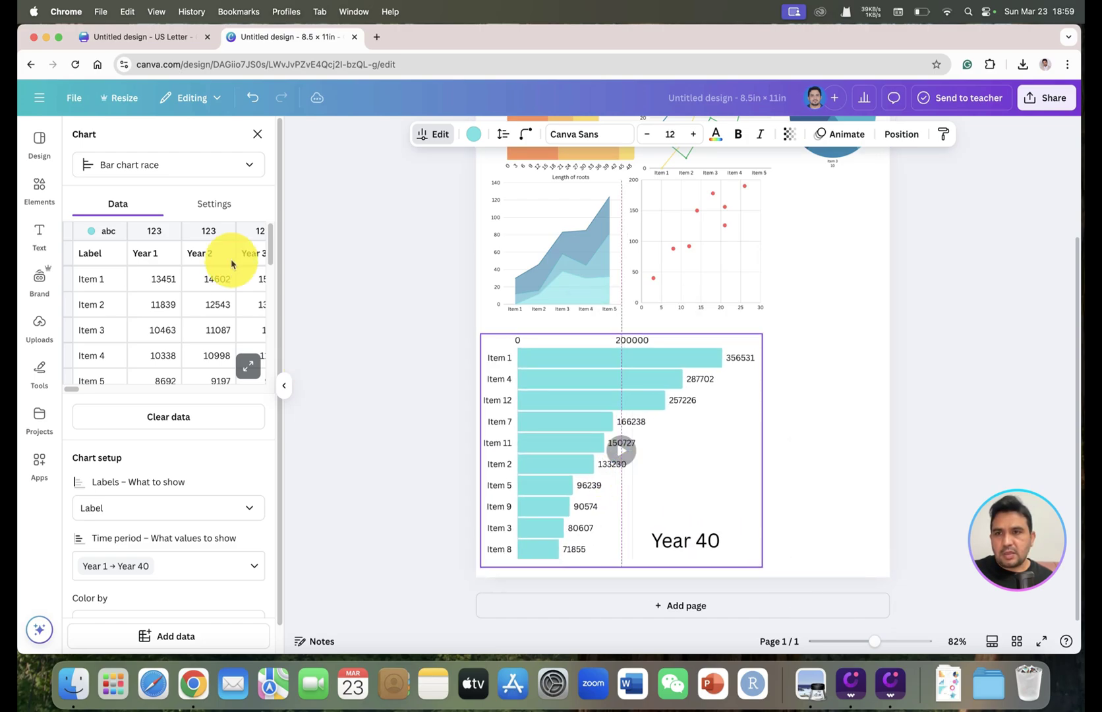
left_click(256, 141)
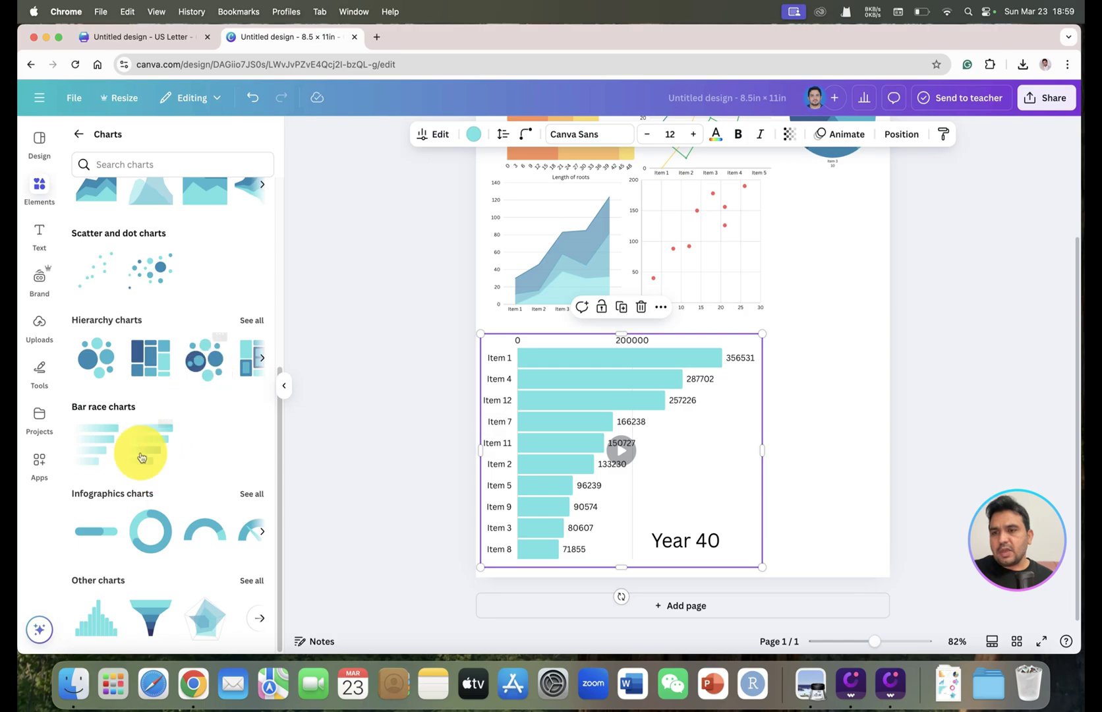
Step: Insert a progress ring chart, shrink it to about 60% and place it beside the scatter plot at the page's edge
left_click(148, 538)
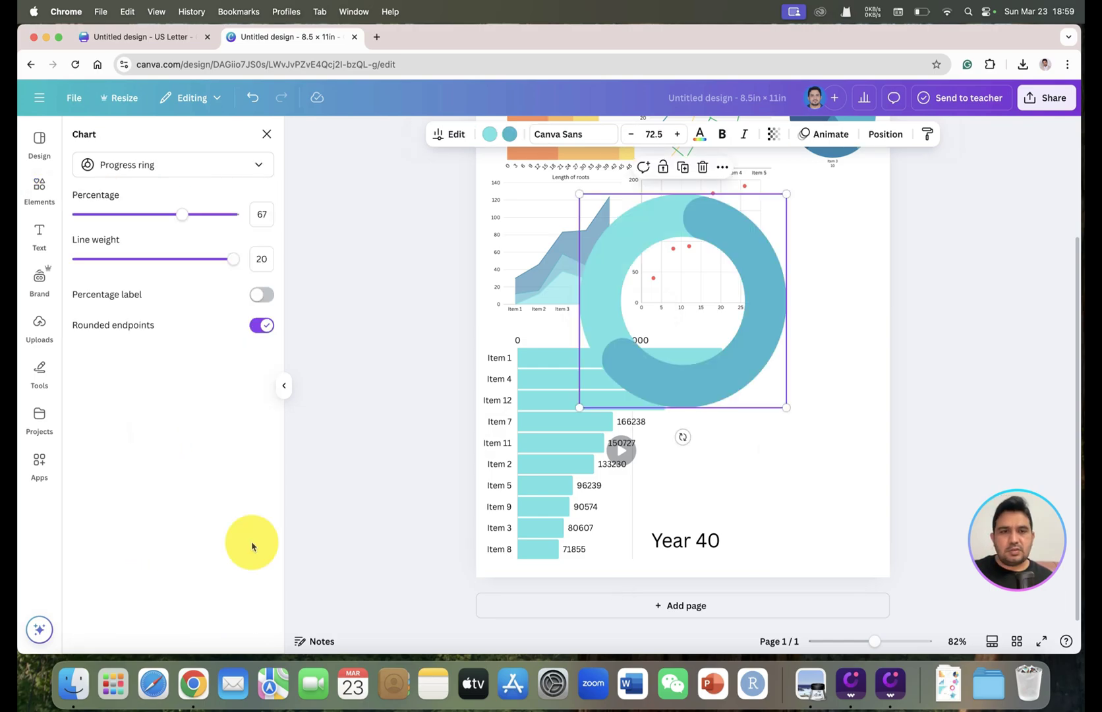
left_click_drag(580, 194, 664, 278)
left_click_drag(784, 297, 886, 198)
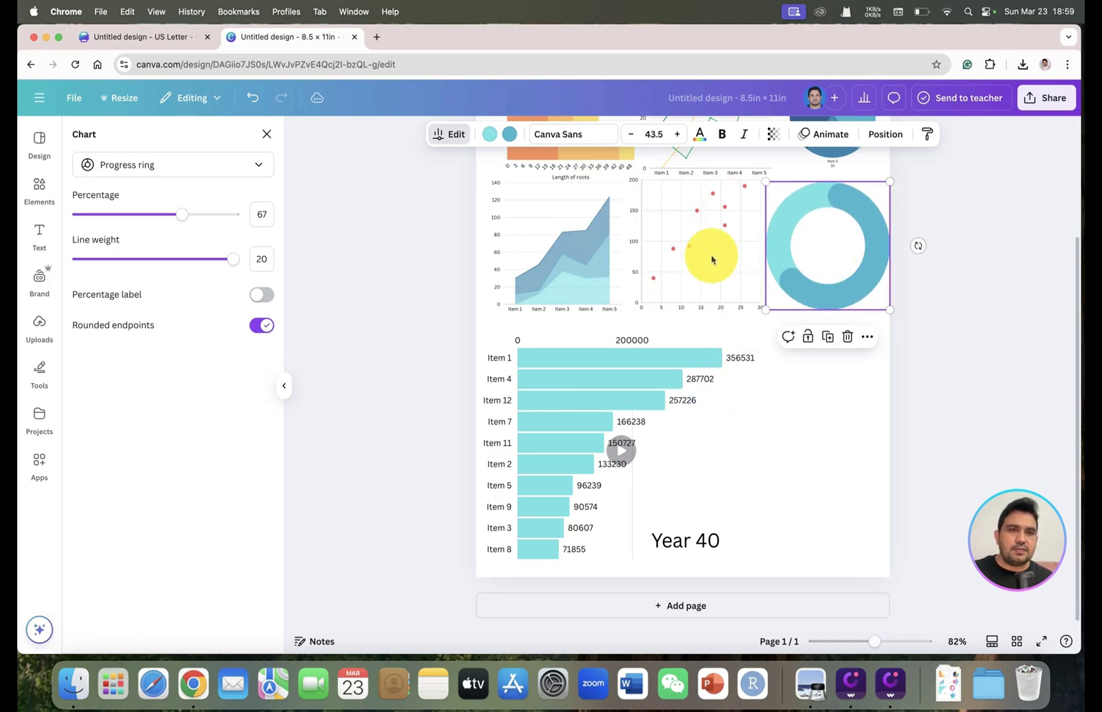
Step: Recolour the progress ring's light turquoise portion orange
left_click(763, 254)
left_click(771, 253)
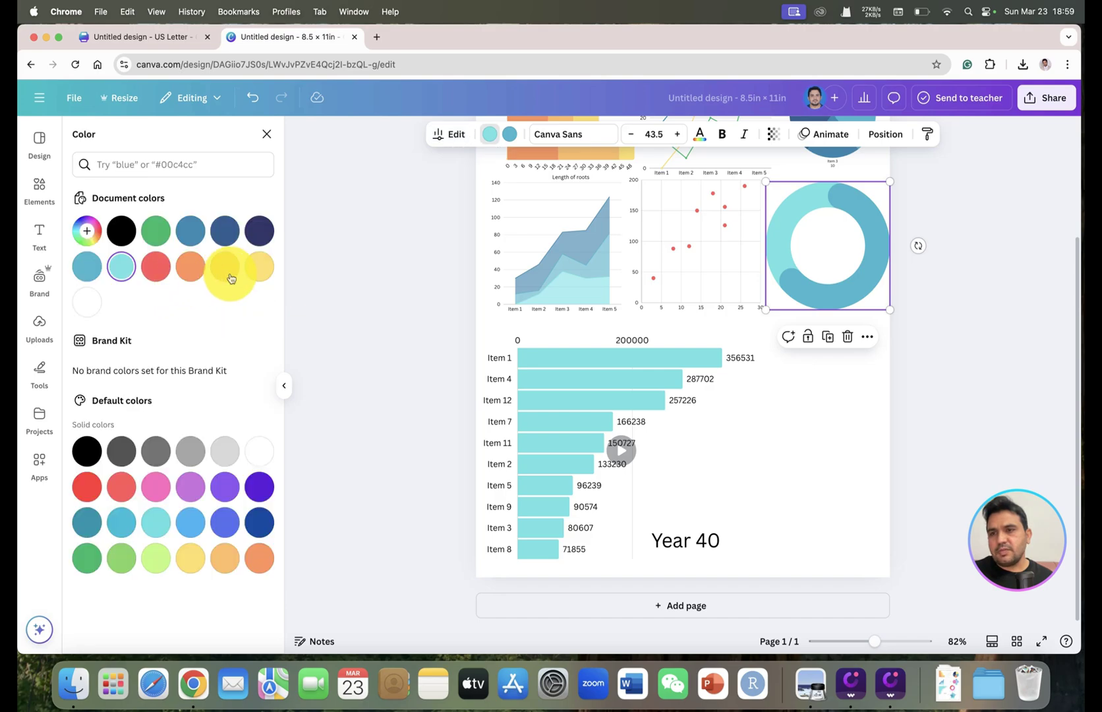
left_click(182, 269)
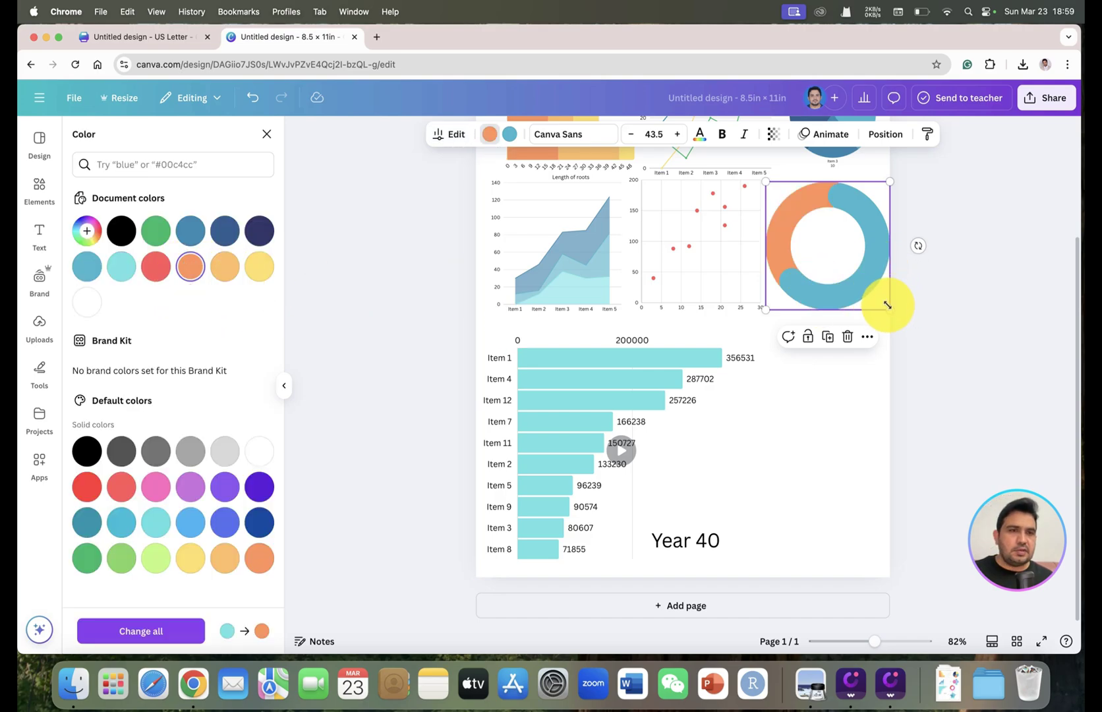
Step: Shrink the scatter plot and the bar chart race slightly to open space between the charts, closing the colour choices when done
left_click(672, 258)
left_click_drag(763, 310, 743, 296)
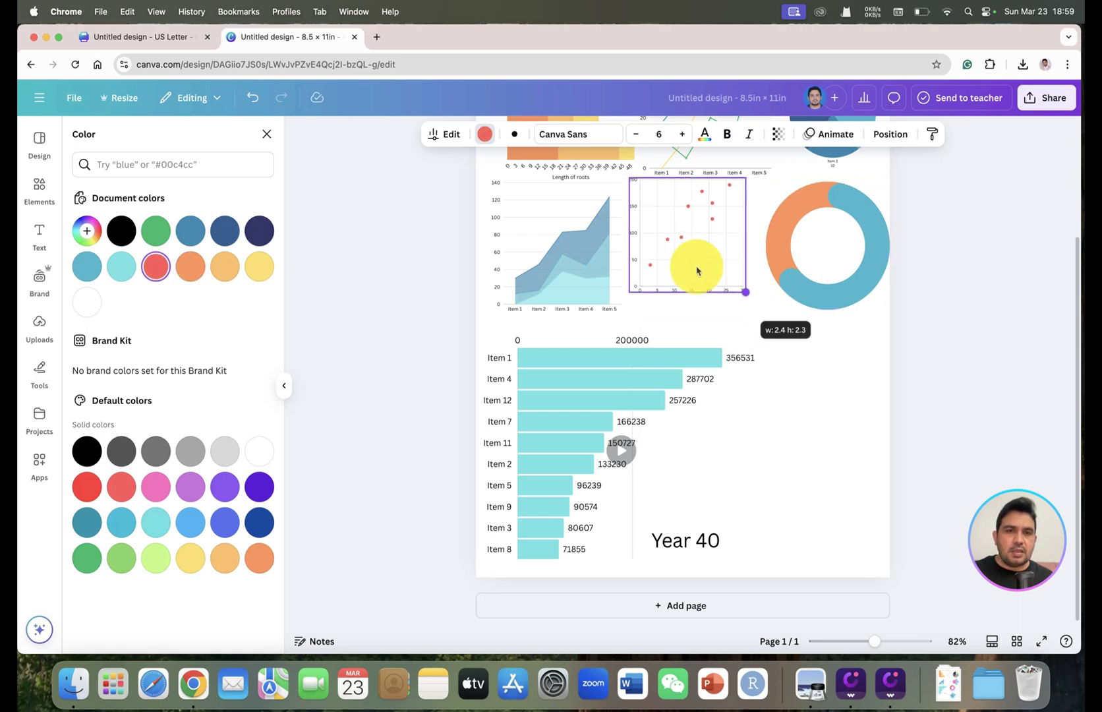
left_click(808, 261)
left_click(713, 381)
left_click_drag(739, 338, 690, 340)
left_click(267, 134)
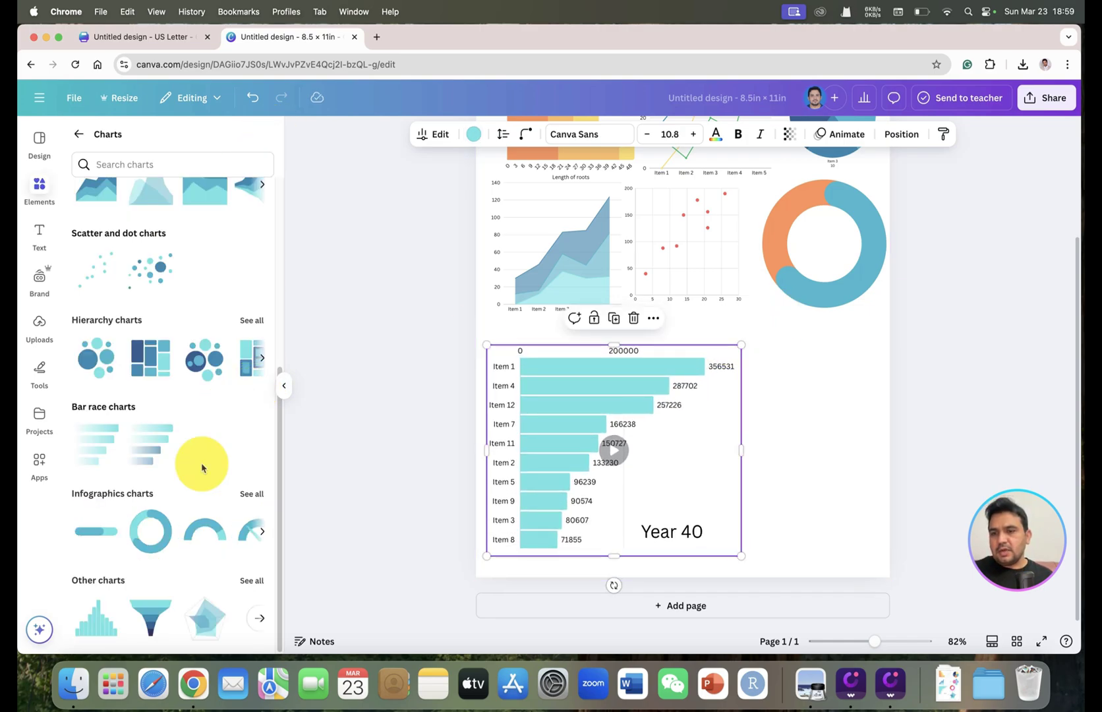
Step: Insert a funnel chart from the other chart types, shrink it and place it directly below the progress ring
left_click(251, 580)
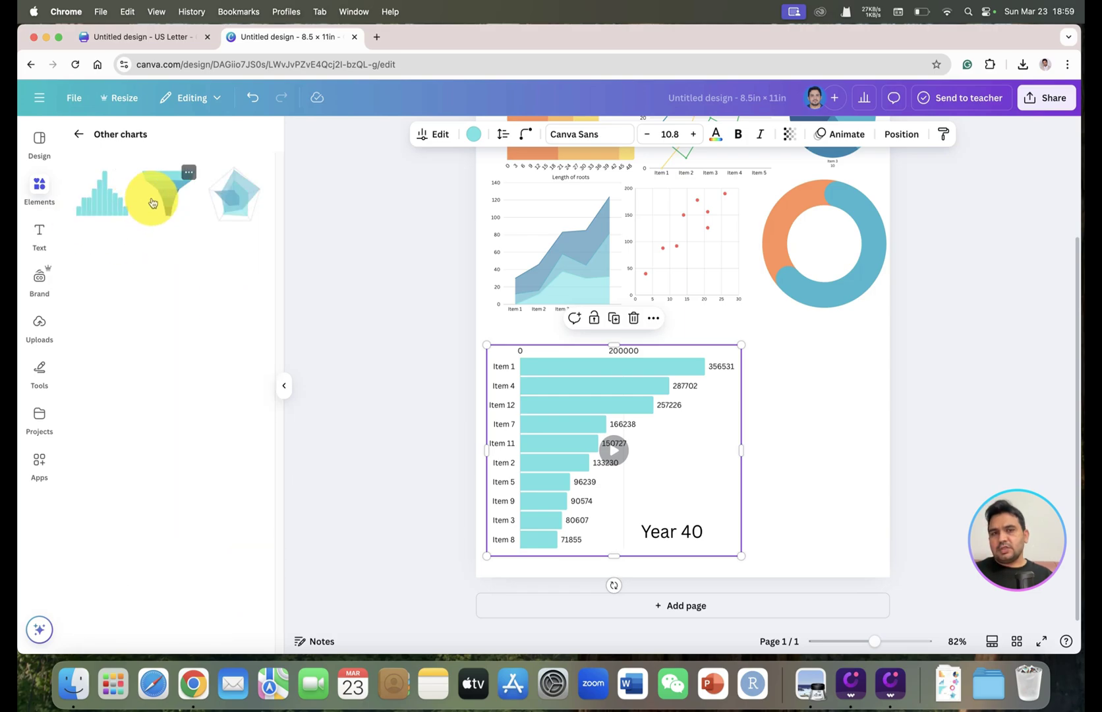
left_click(171, 198)
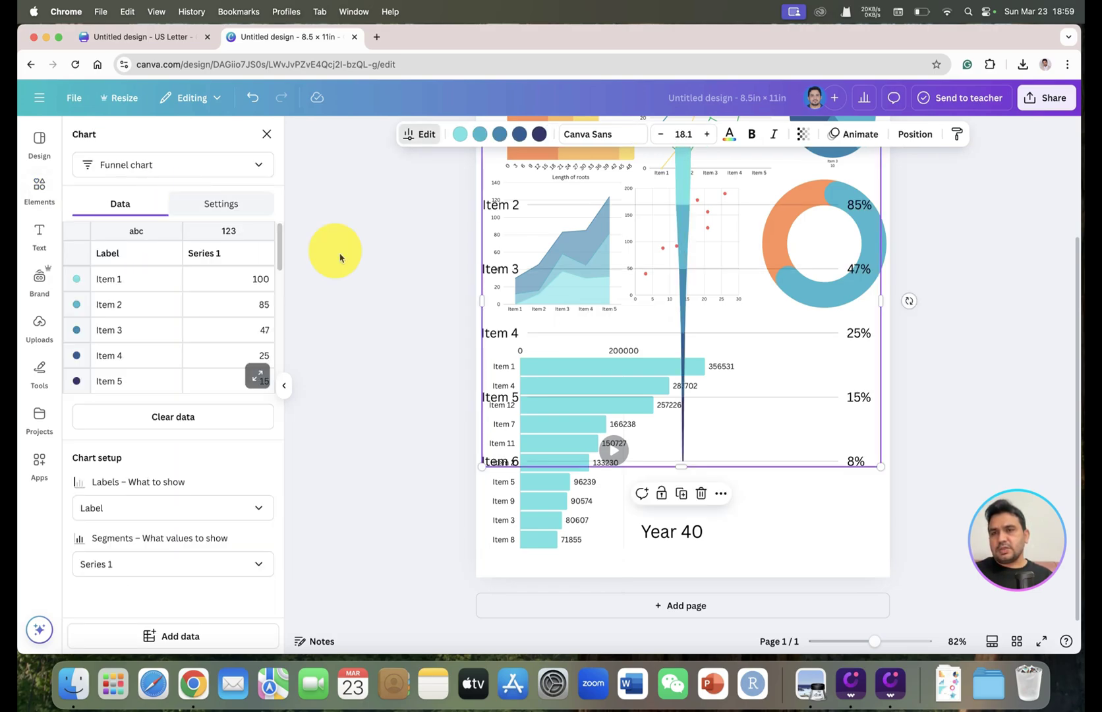
left_click_drag(567, 430, 850, 217)
left_click_drag(778, 206, 856, 367)
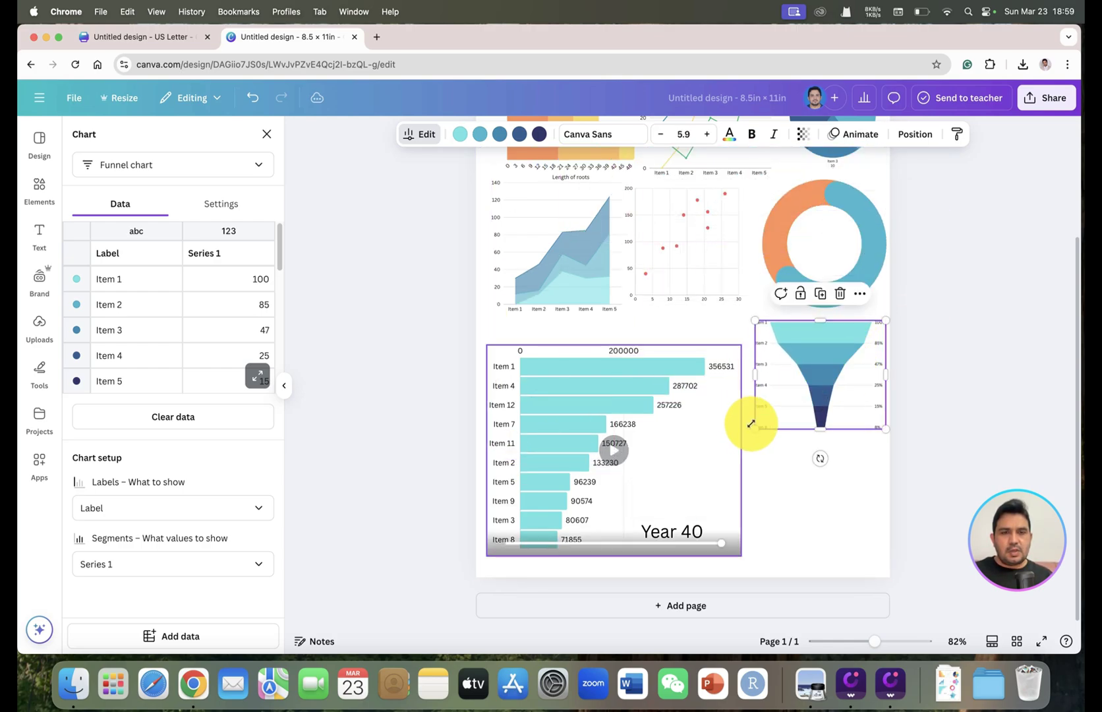
left_click_drag(718, 412, 725, 406)
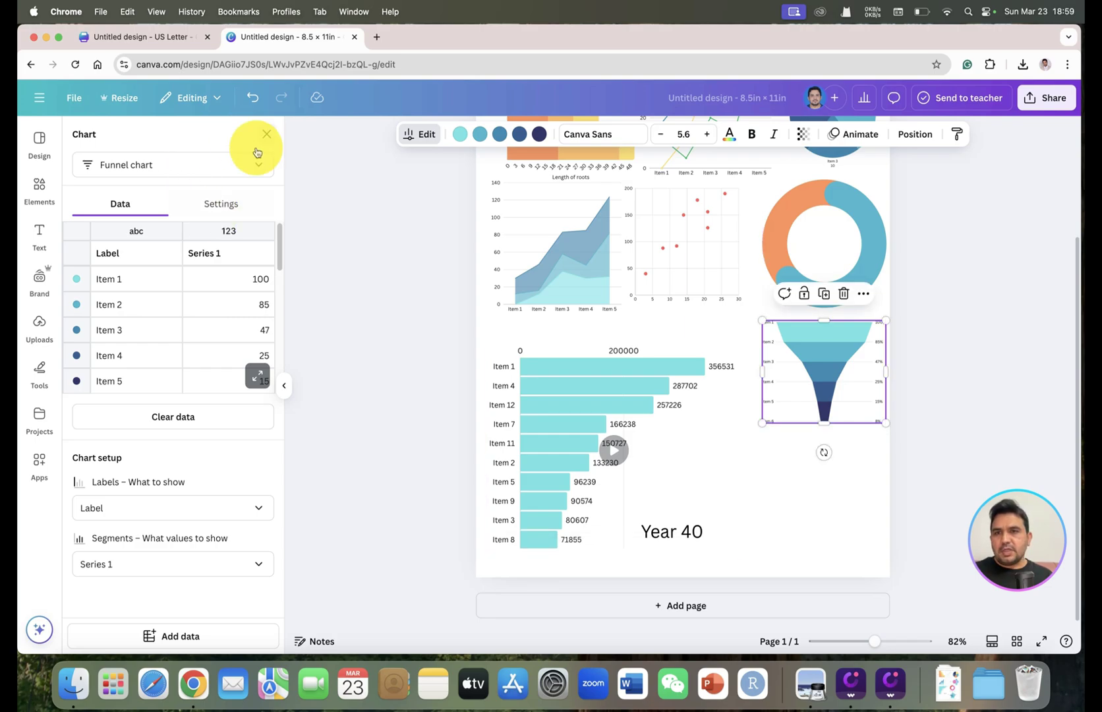
Step: Insert a radar chart, fit it into the page's lower-right corner below the funnel and shift the bar chart race slightly away from it
left_click(257, 153)
left_click(236, 196)
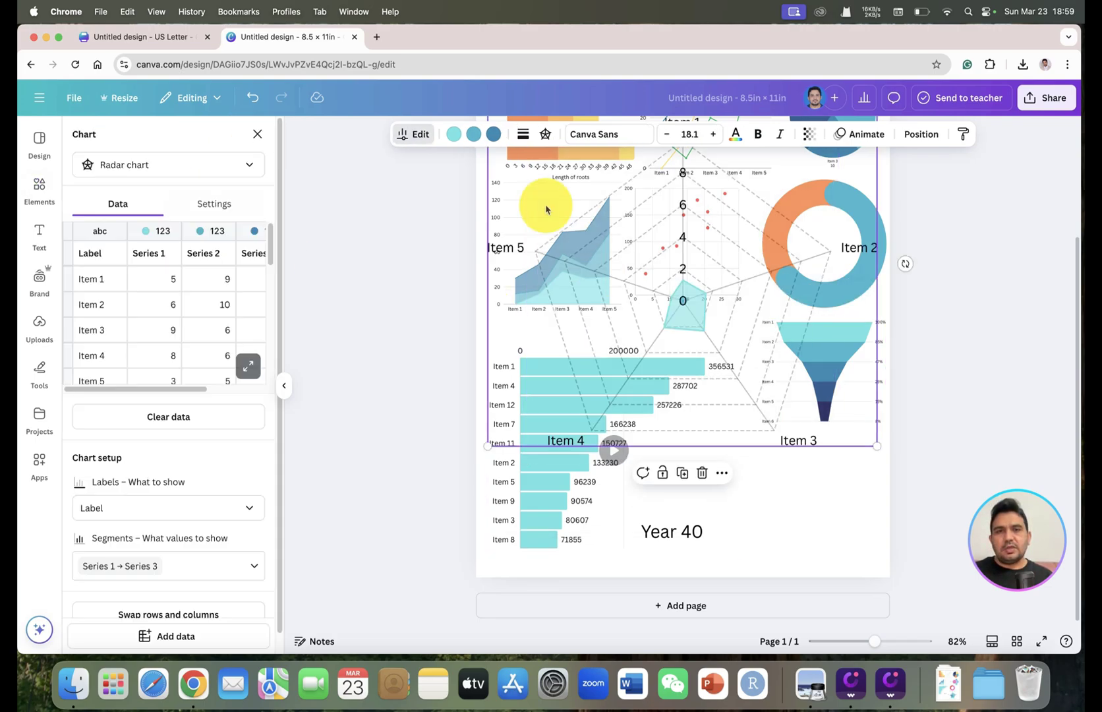
left_click_drag(486, 169, 797, 484)
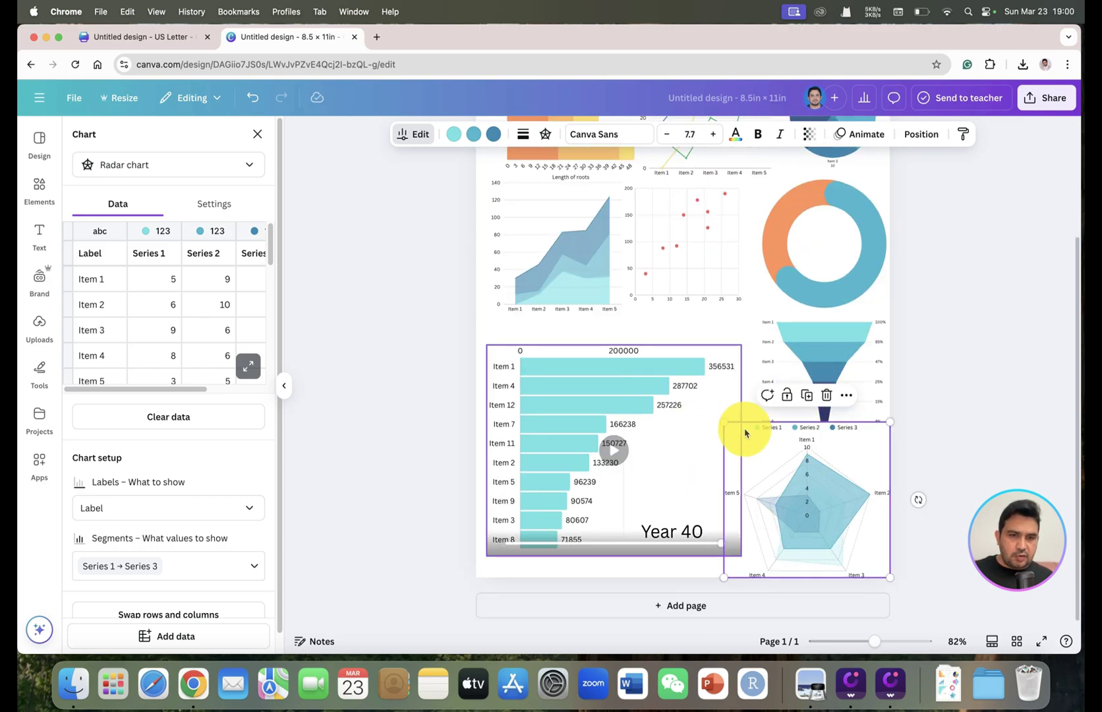
mouse_move(723, 421)
left_mouse_down()
mouse_move(711, 430)
mouse_move(705, 415)
left_mouse_up()
left_click_drag(536, 436, 529, 444)
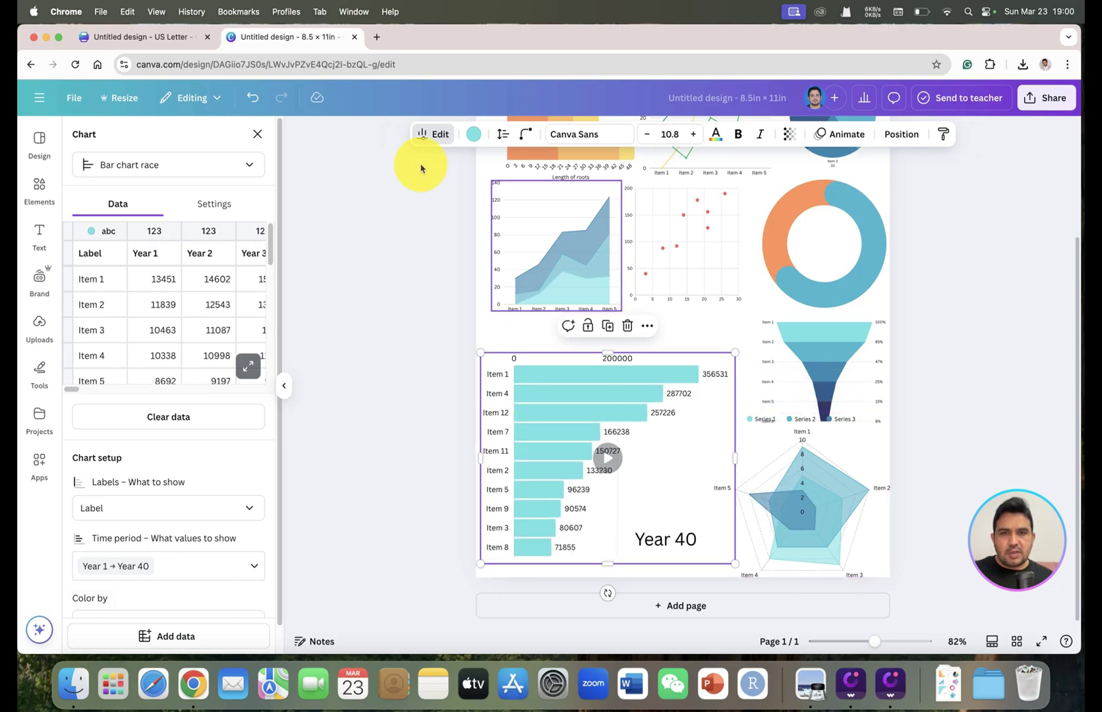
Step: Try yellow as the bar chart race's bar colour and undo the recolouring
left_click(470, 135)
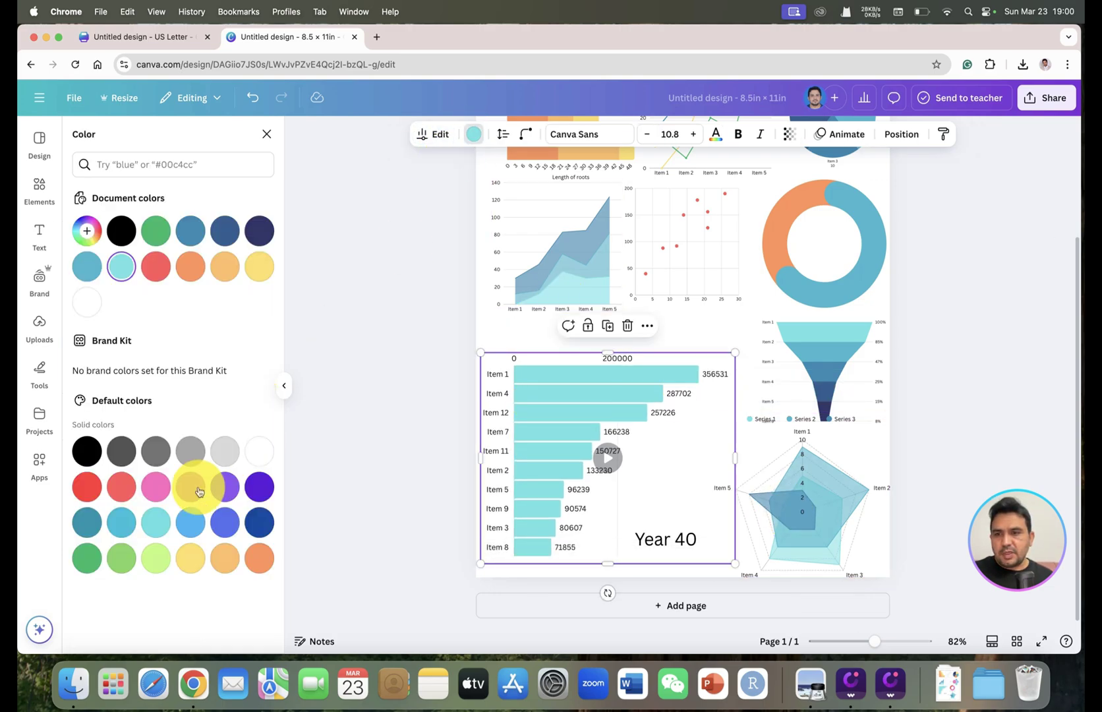
left_click(189, 568)
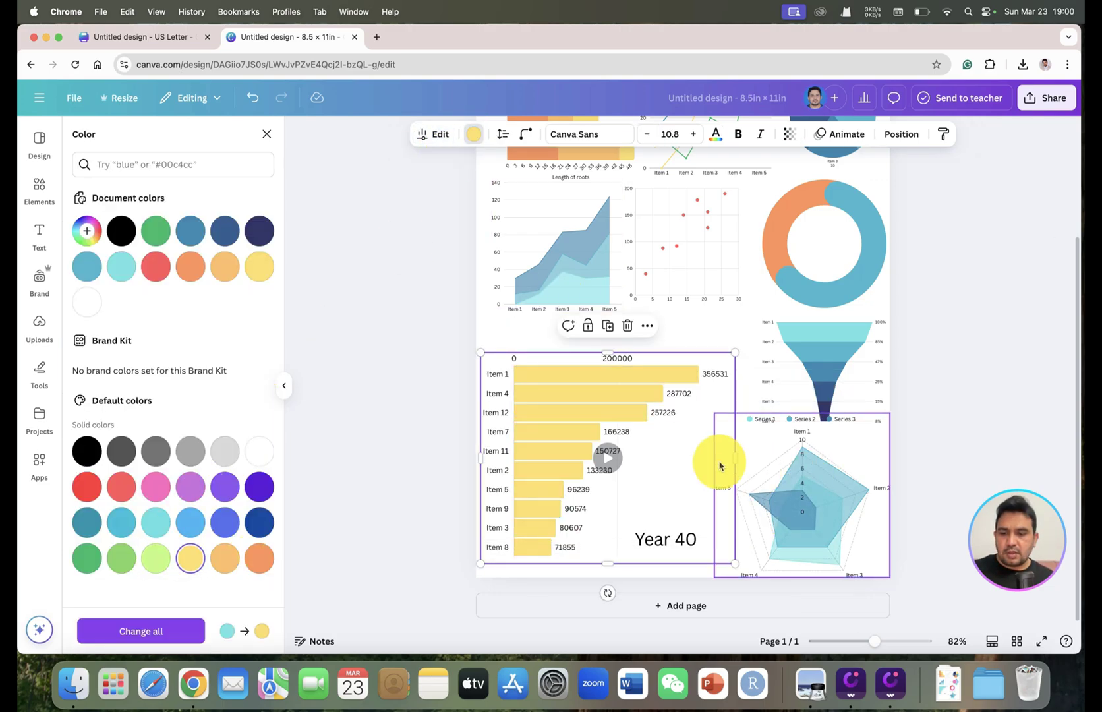
key("super+z")
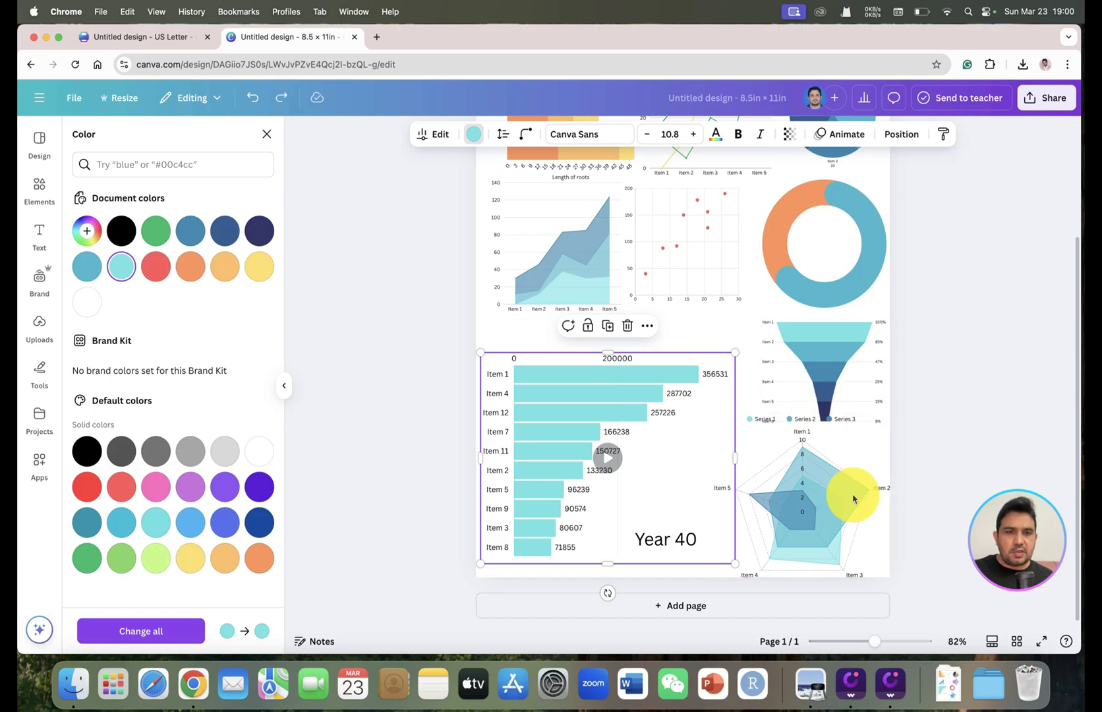
Step: Recolour the radar chart with yellow for Series 1, light orange for Series 2 and lime green for Series 3
left_click(853, 499)
left_click(452, 135)
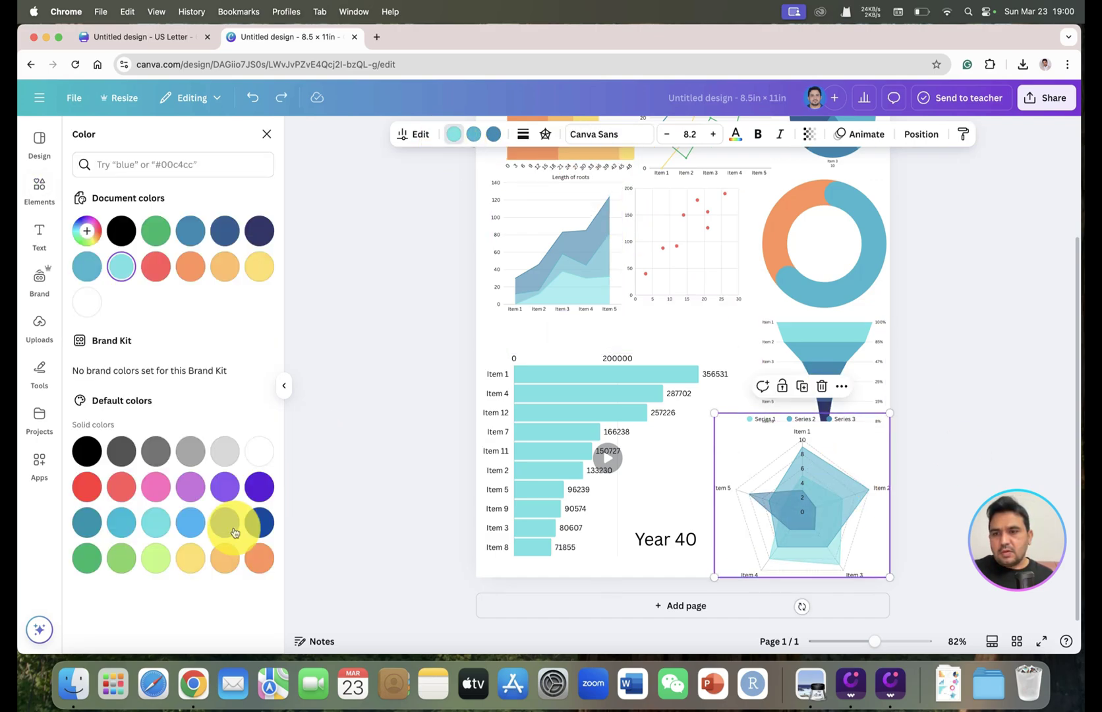
left_click(194, 565)
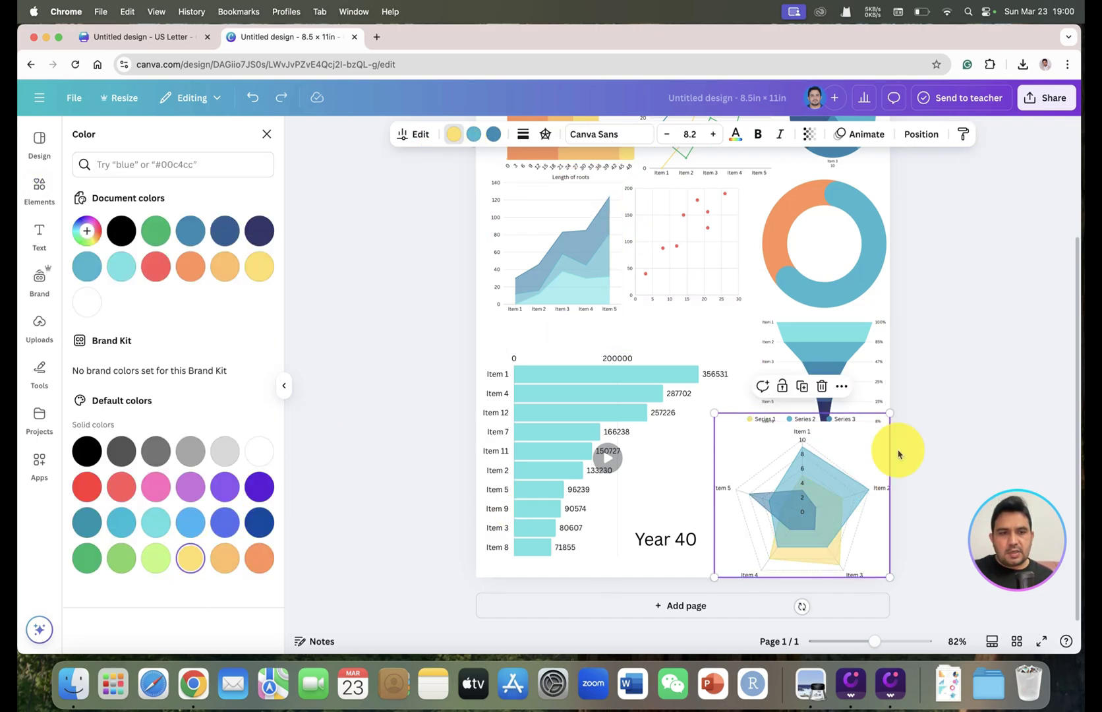
left_click(478, 140)
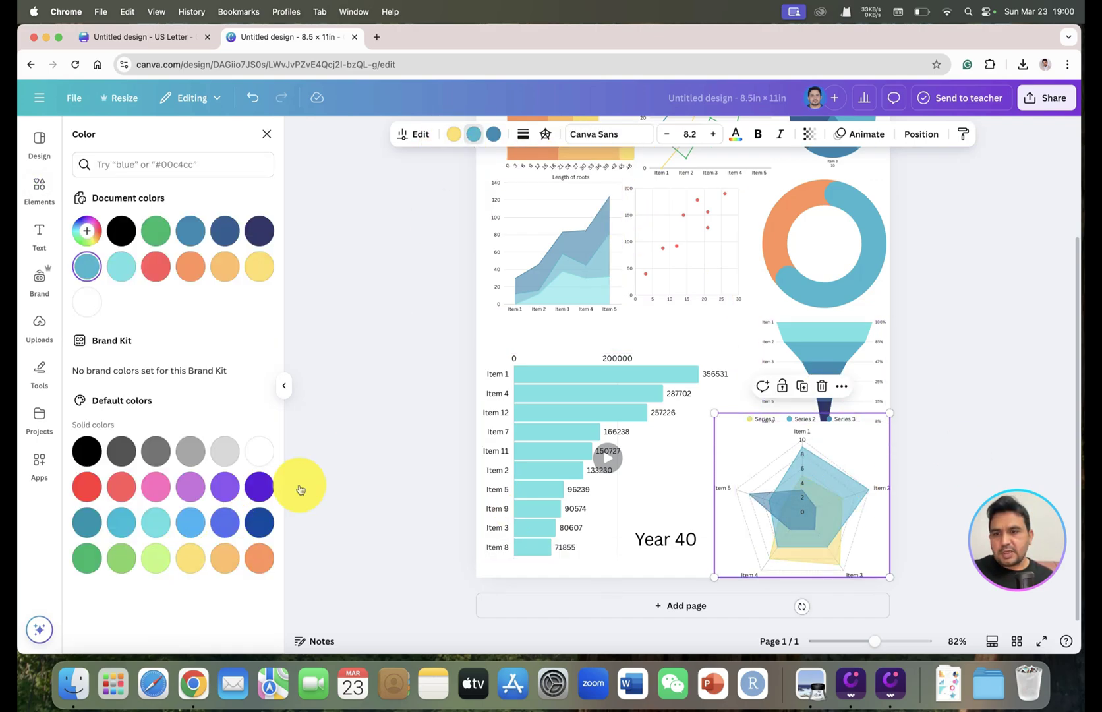
left_click(225, 559)
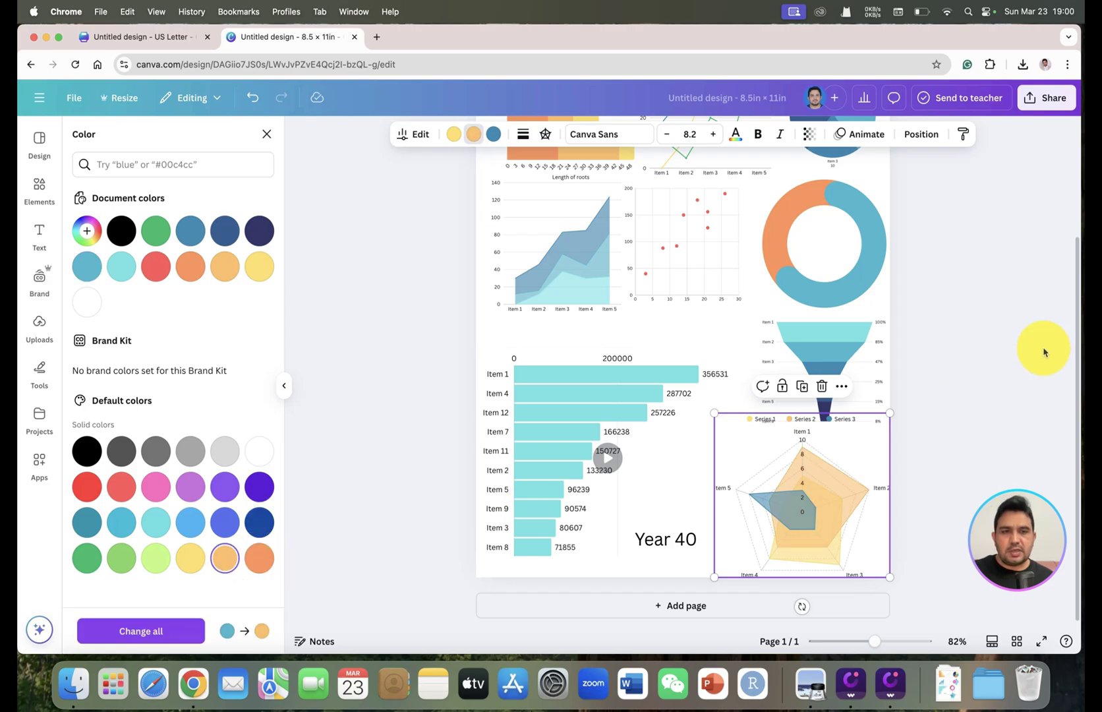
key("Escape")
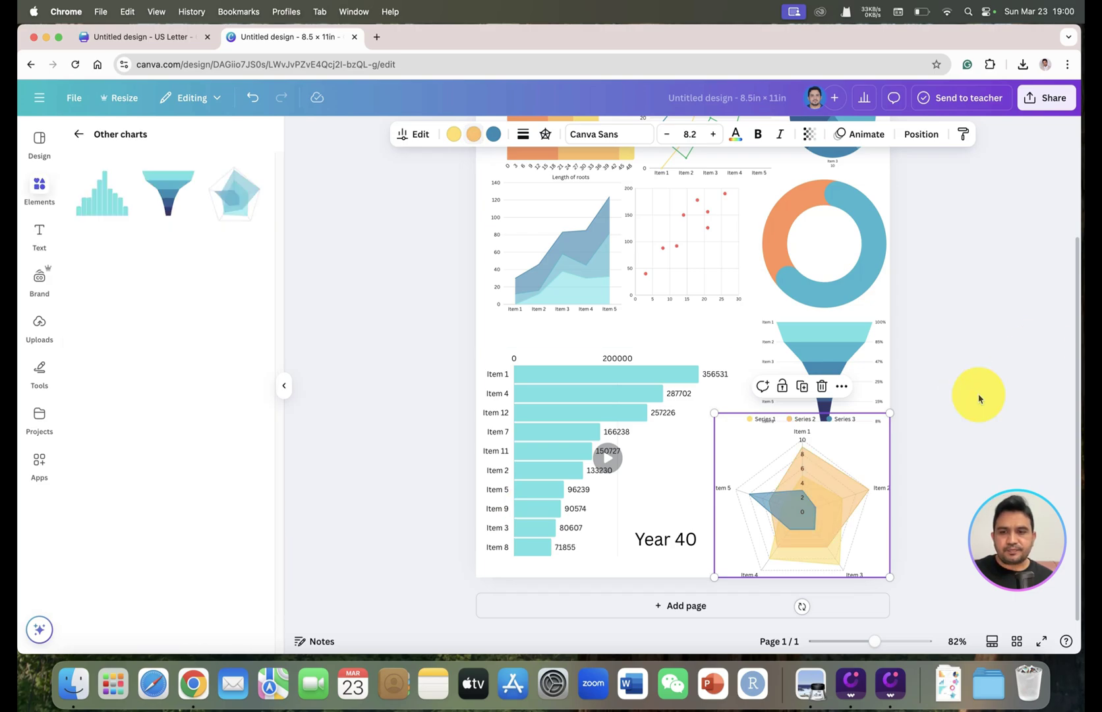
left_click(492, 140)
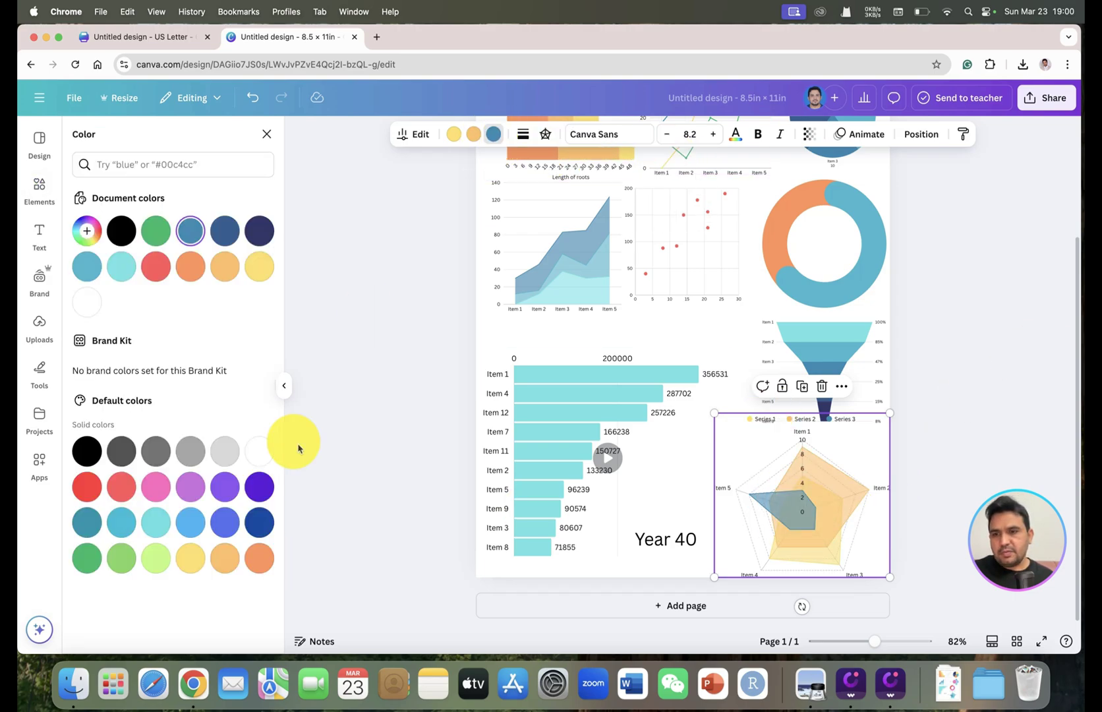
left_click(186, 569)
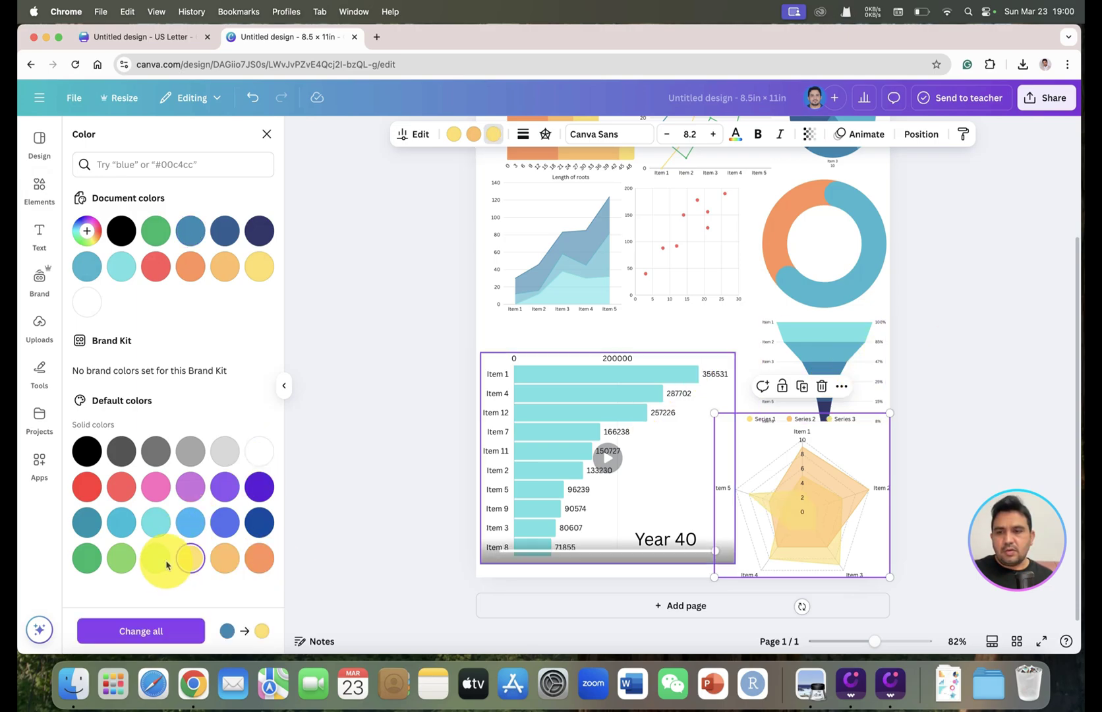
left_click(1006, 381)
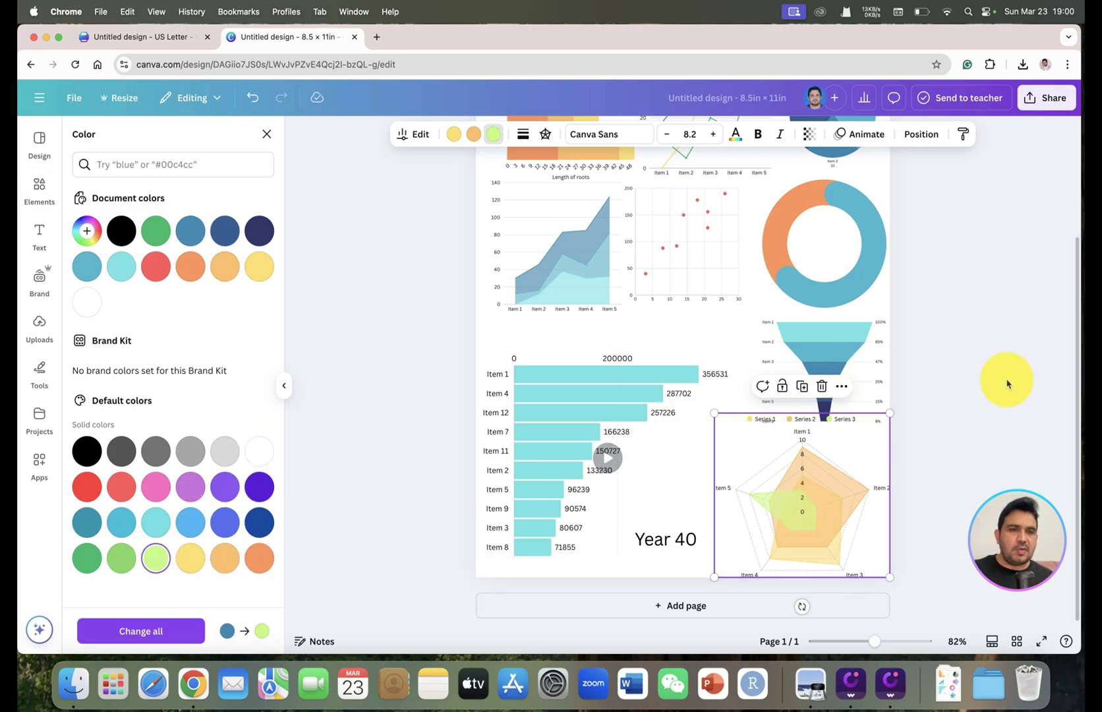
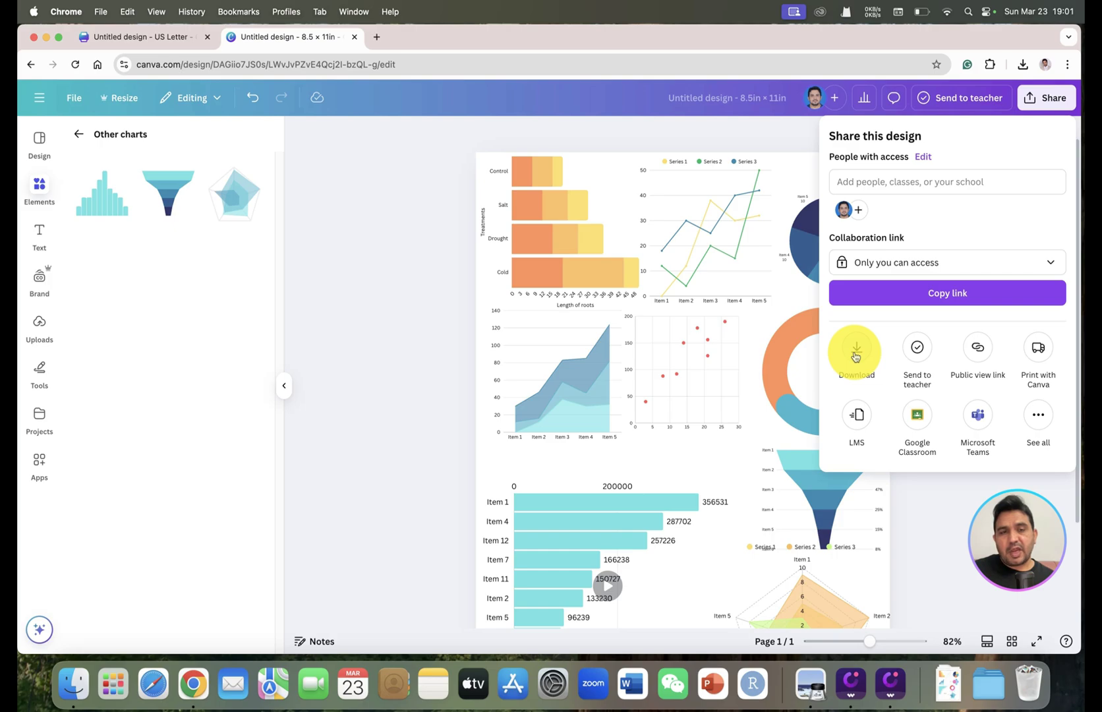
Step: Set the design's download to JPG with size 3 and quality 100
left_click(856, 356)
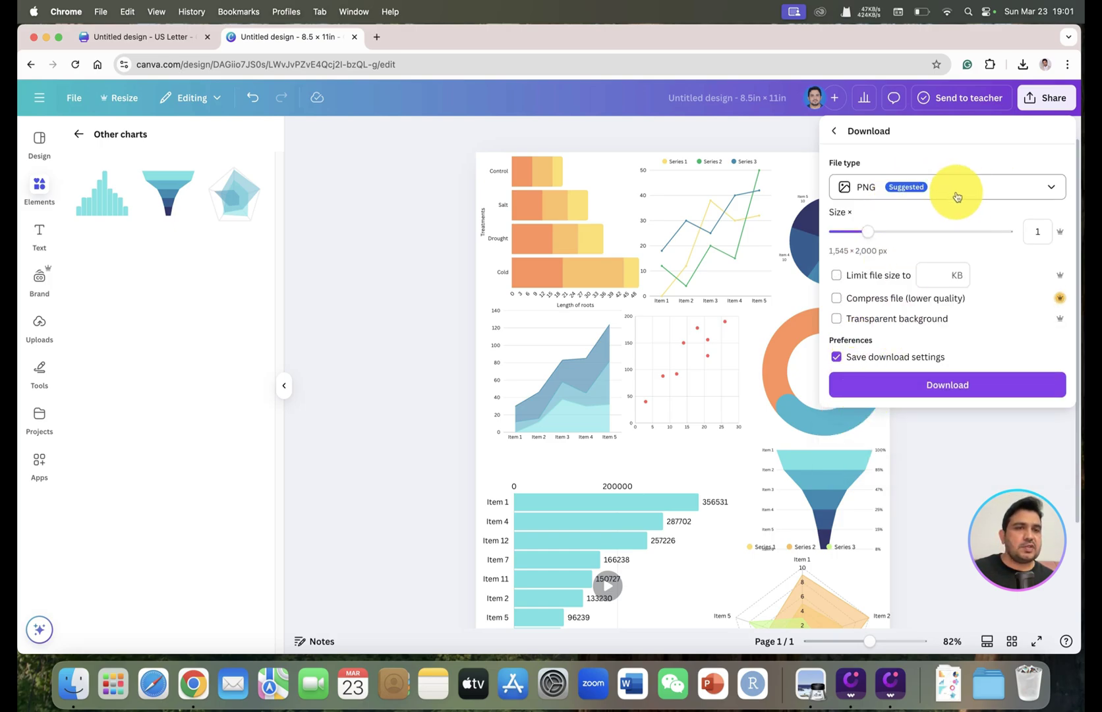
left_click(1038, 192)
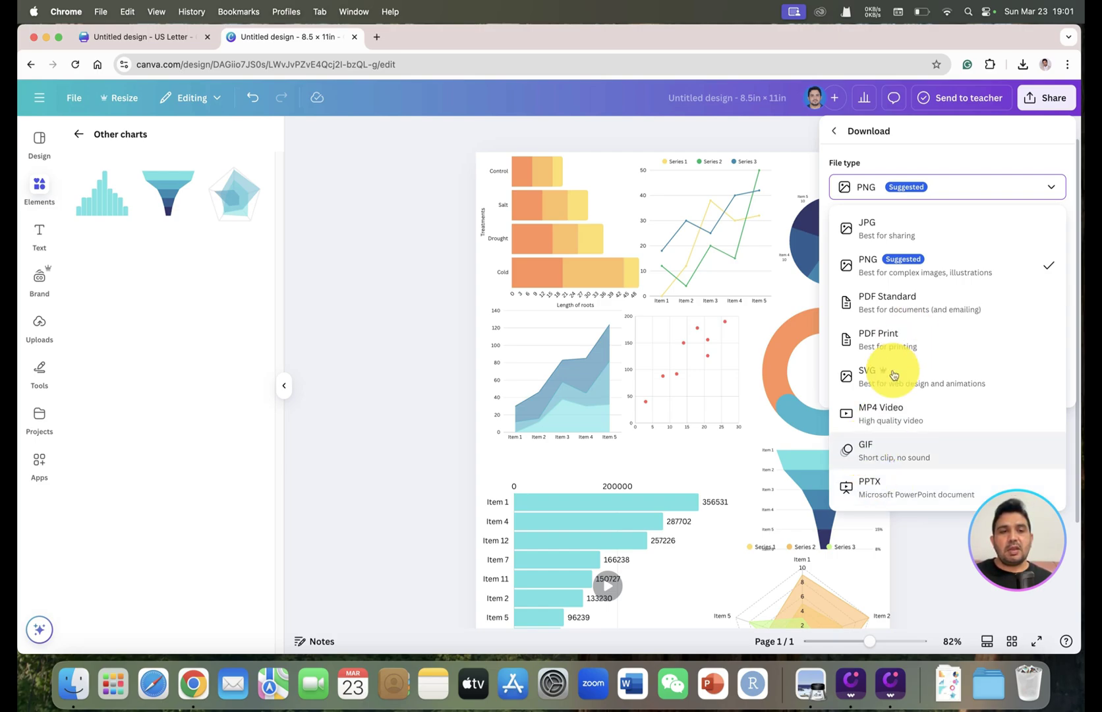
left_click(893, 244)
left_click_drag(873, 230, 991, 239)
left_click_drag(974, 291, 1038, 291)
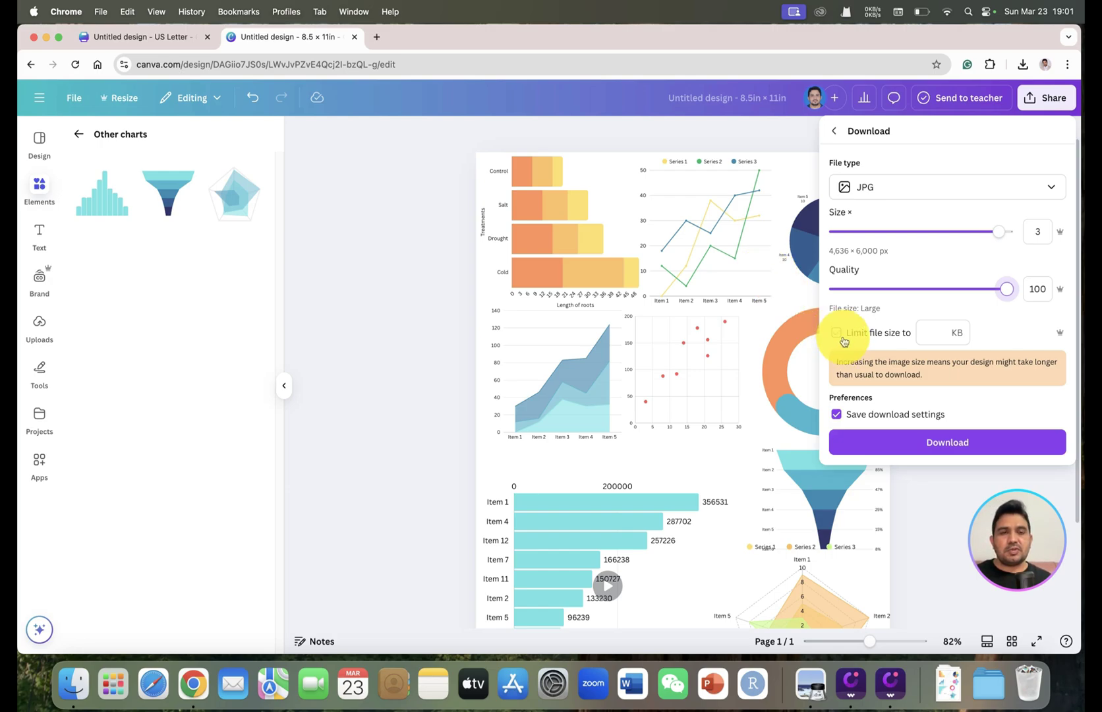
Step: Try a file size limit in KB for the JPG download and turn the limit off again
left_click(906, 333)
type("00")
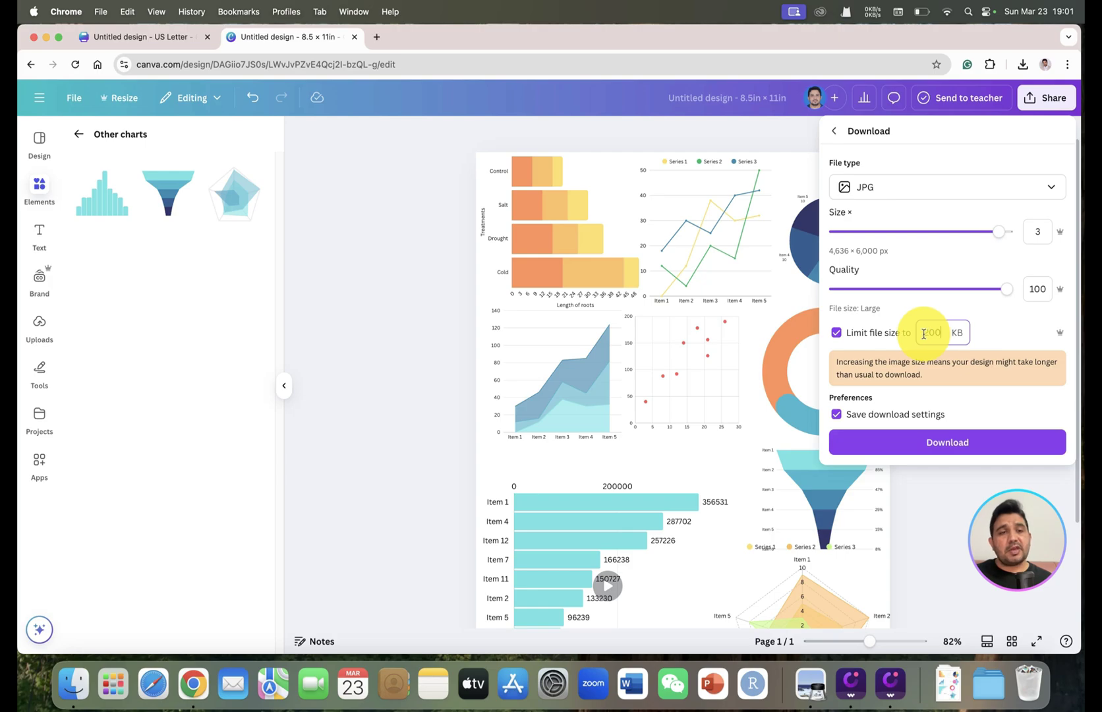
left_click(835, 334)
Step: Download the design and open the downloaded JPG in Preview
left_click(943, 445)
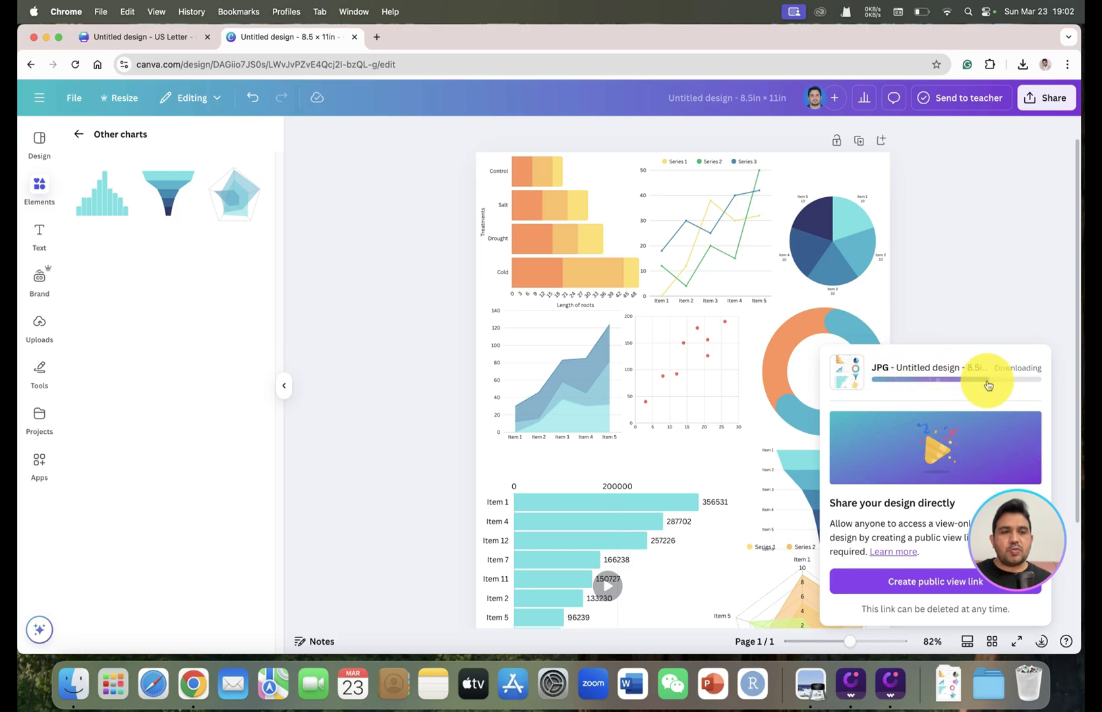
mouse_move(967, 92)
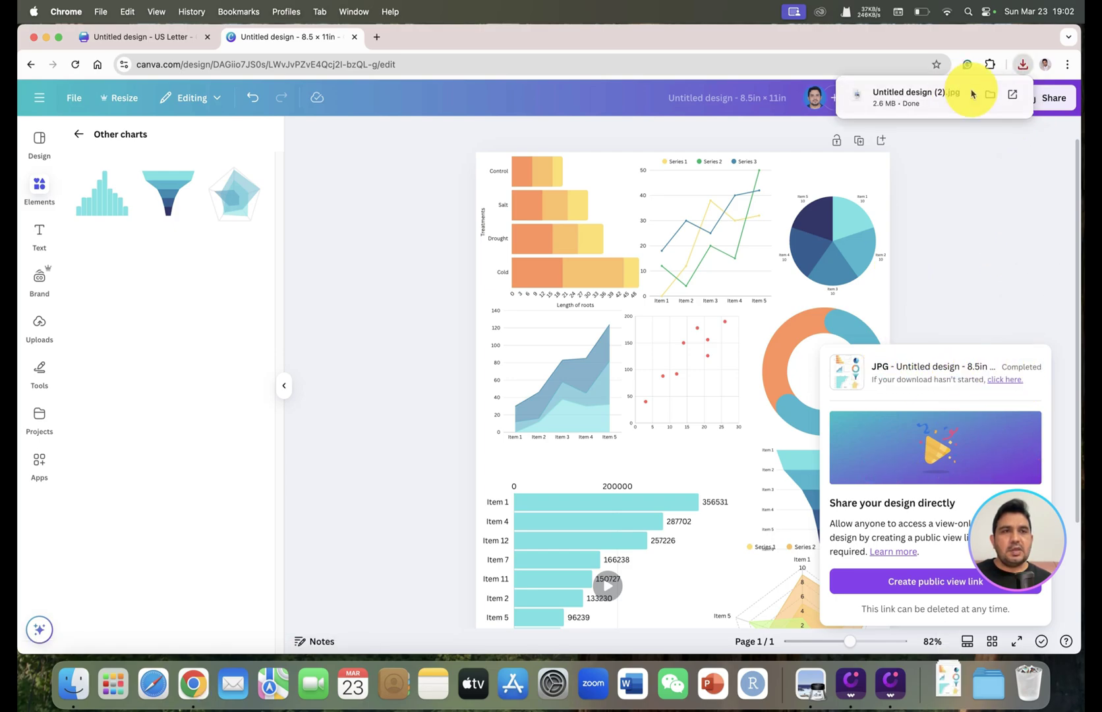
left_click(918, 99)
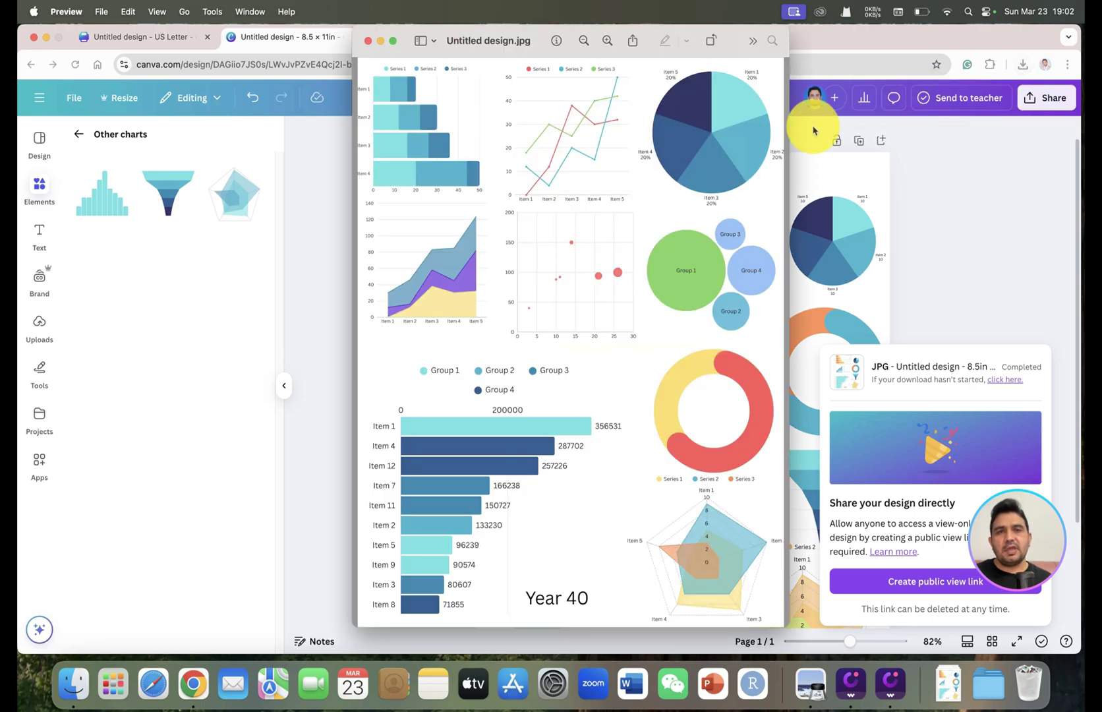
Step: View the downloaded chart image full screen, leave full screen and close both open Preview images
left_click(60, 44)
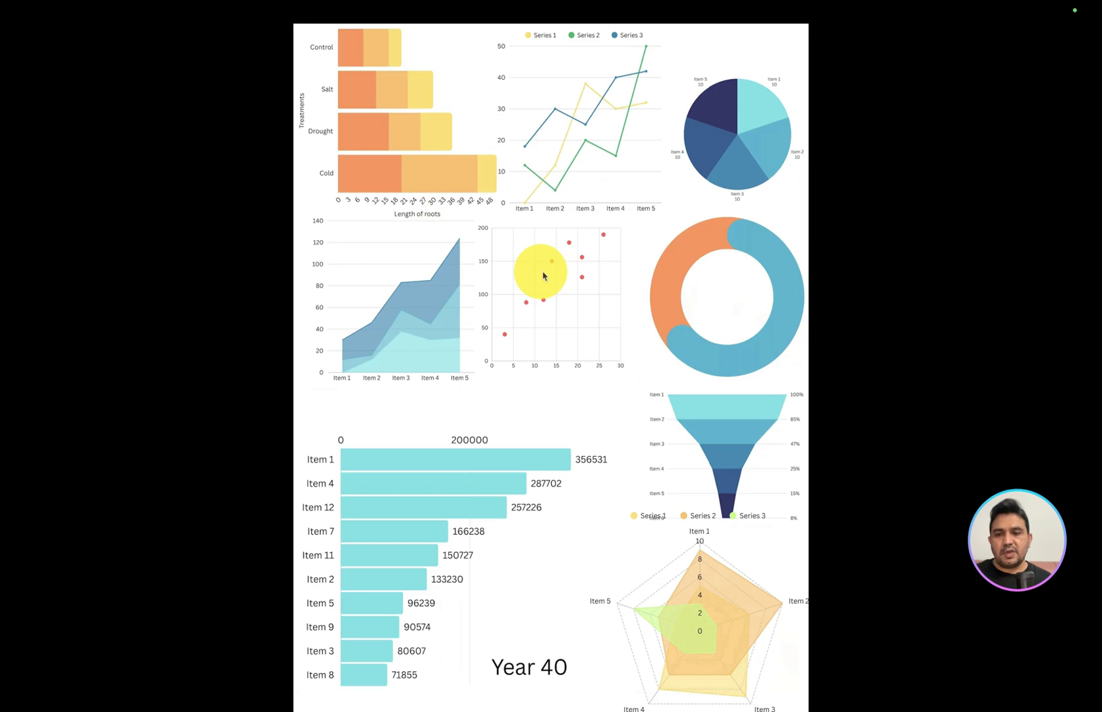
key("Escape")
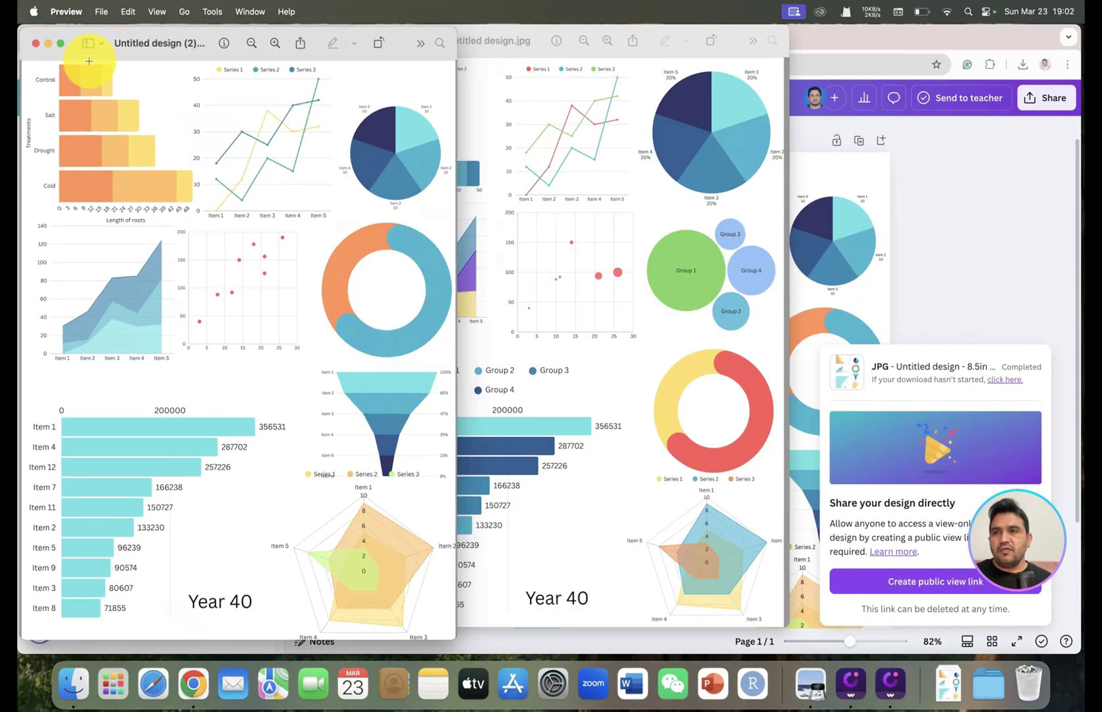
left_click(36, 43)
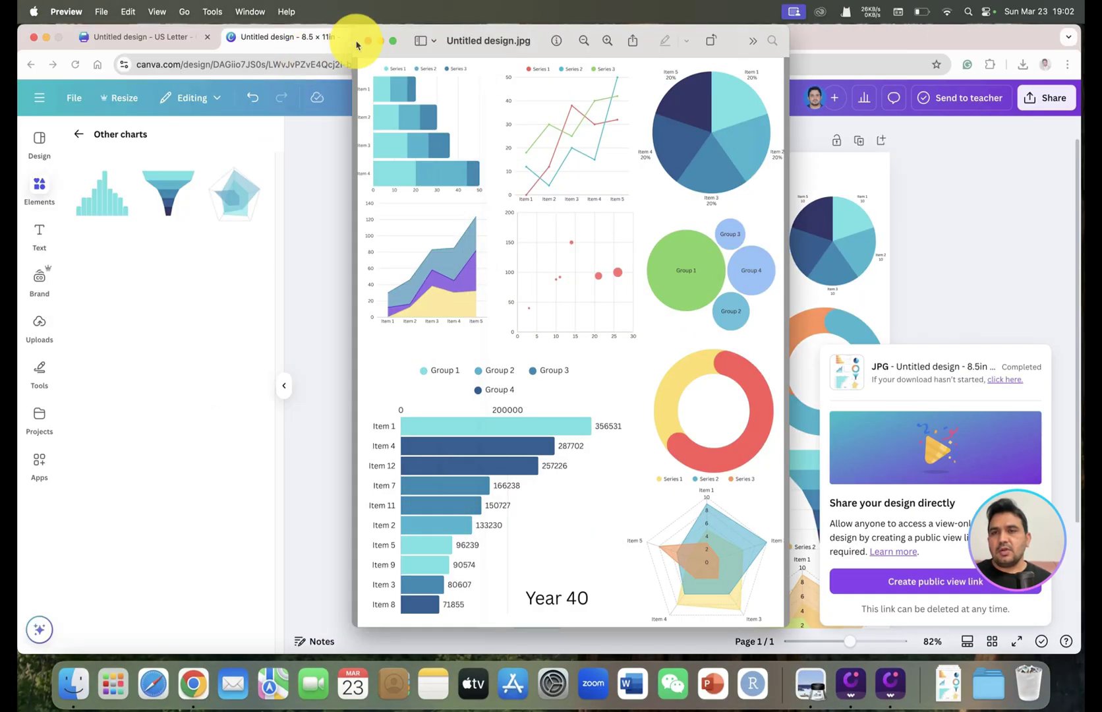
left_click(368, 42)
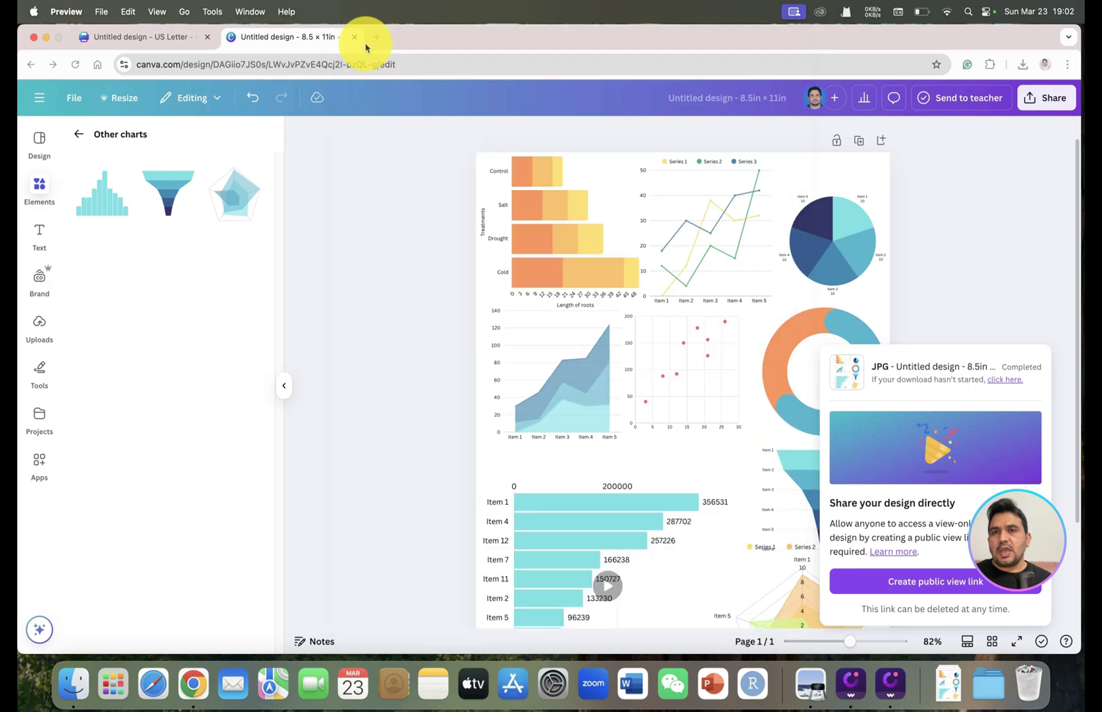